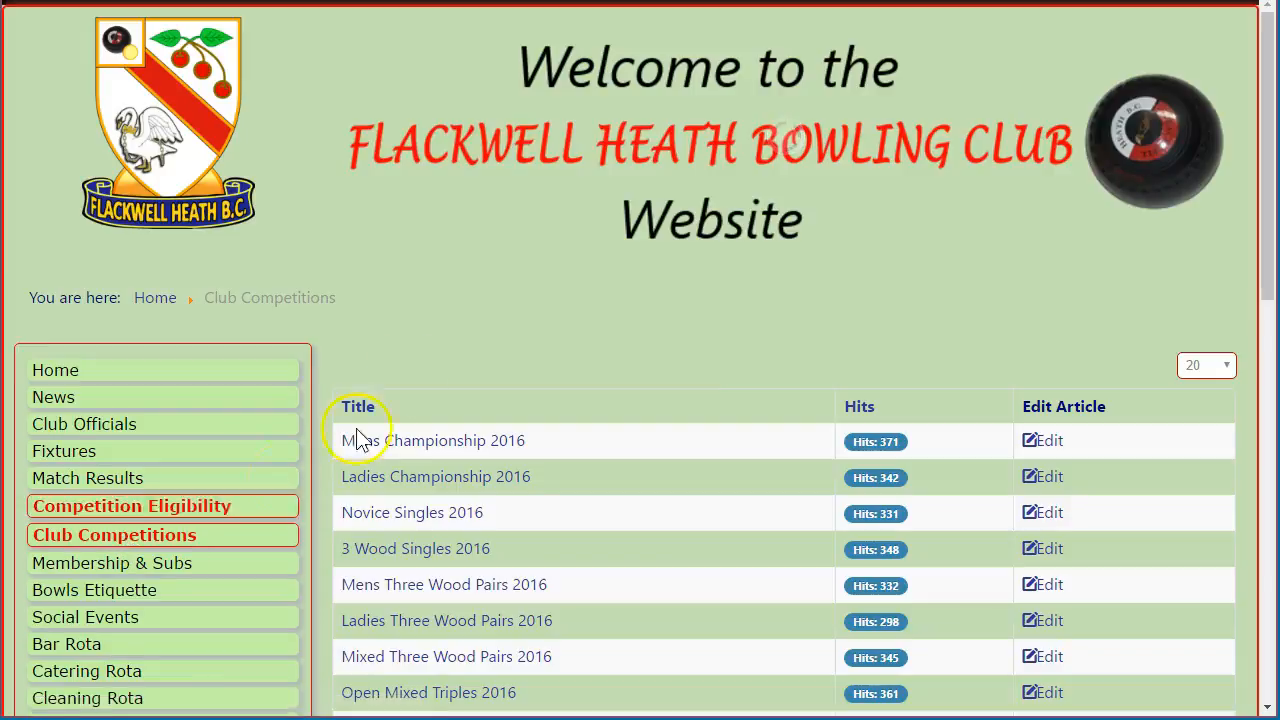
Step: Open the Mens Championship 2016 article from the Club Competitions list and look through its results table
{"action": "left_click_drag", "start_coordinate": [1268, 243], "coordinate": [1262, 330]}
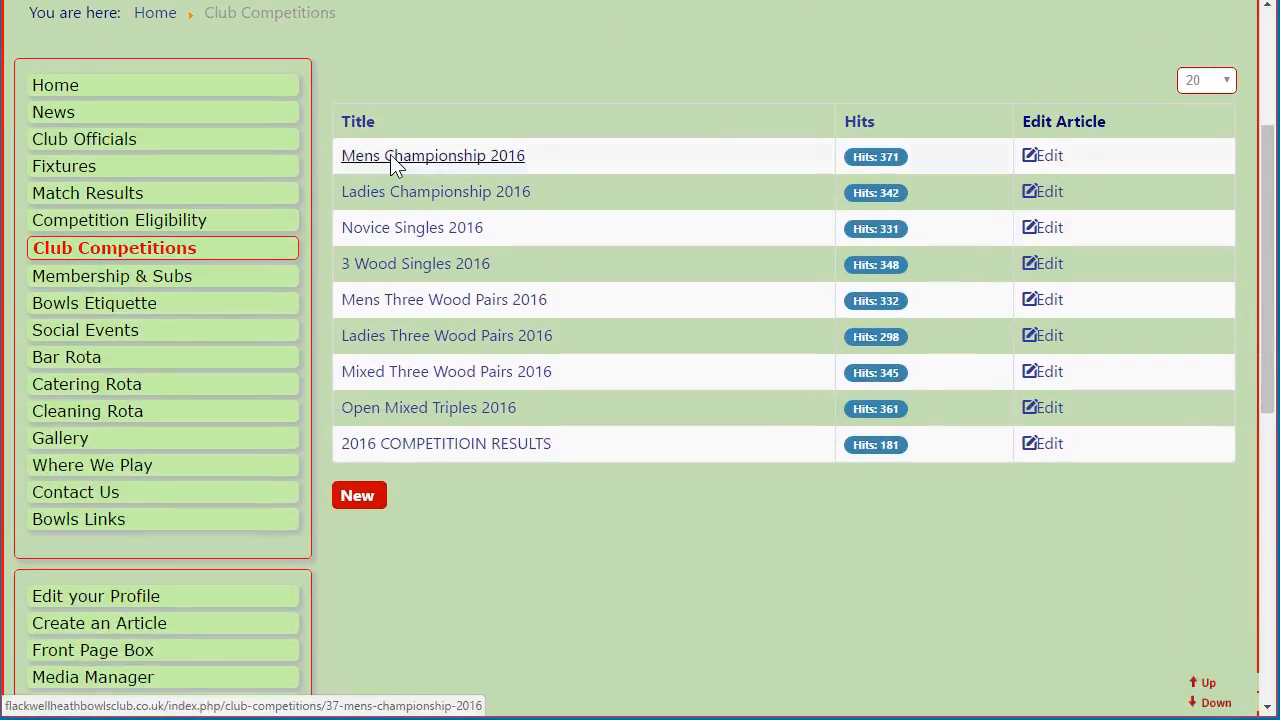
{"action": "left_click", "coordinate": [390, 156]}
{"action": "left_click_drag", "start_coordinate": [1266, 178], "coordinate": [1255, 294]}
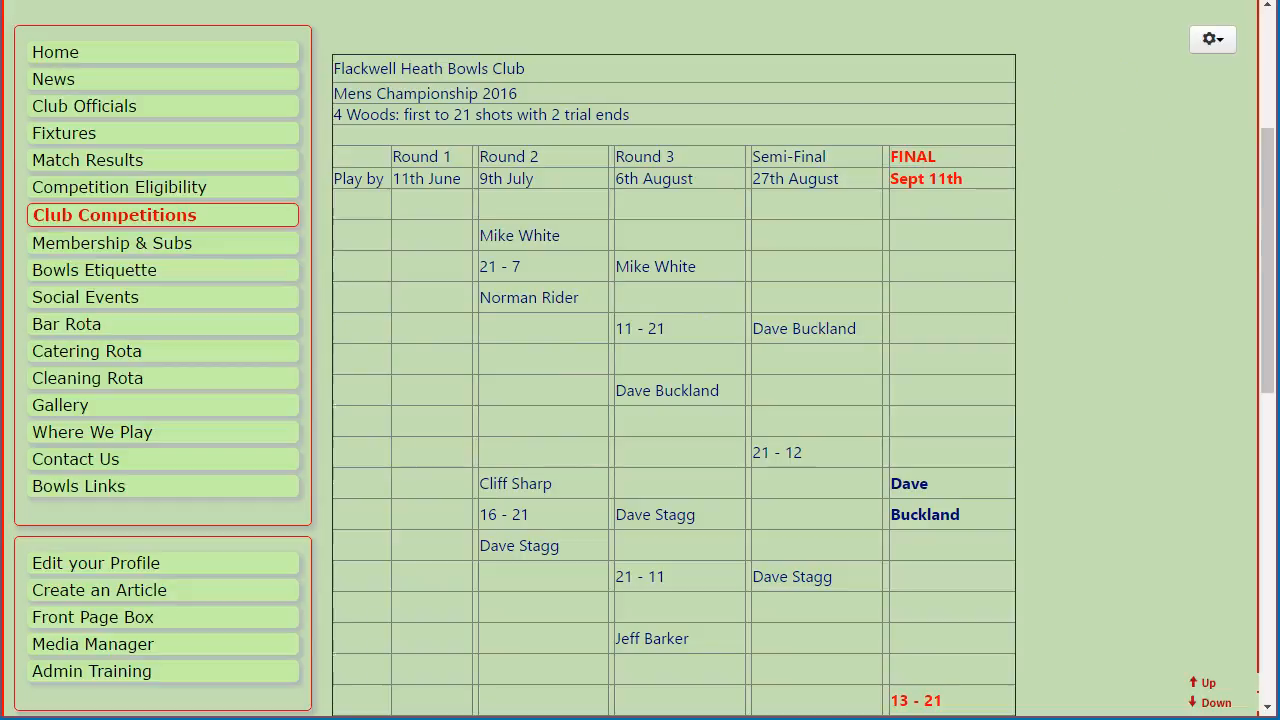
{"action": "left_click_drag", "start_coordinate": [1270, 251], "coordinate": [1272, 180]}
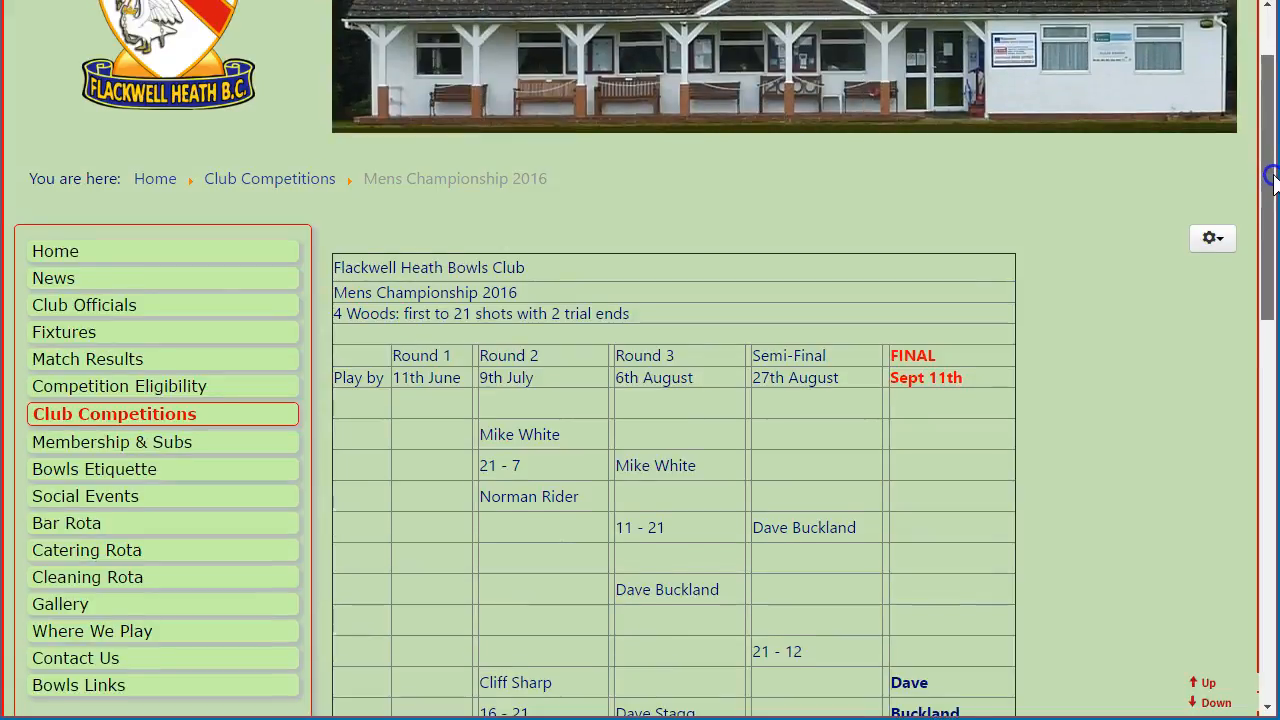
Step: Switch to the Excel workbook and copy the whole Mens Championship 2016 draw from the Mens Singles sheet
{"action": "left_click_drag", "start_coordinate": [1276, 18], "coordinate": [970, 131]}
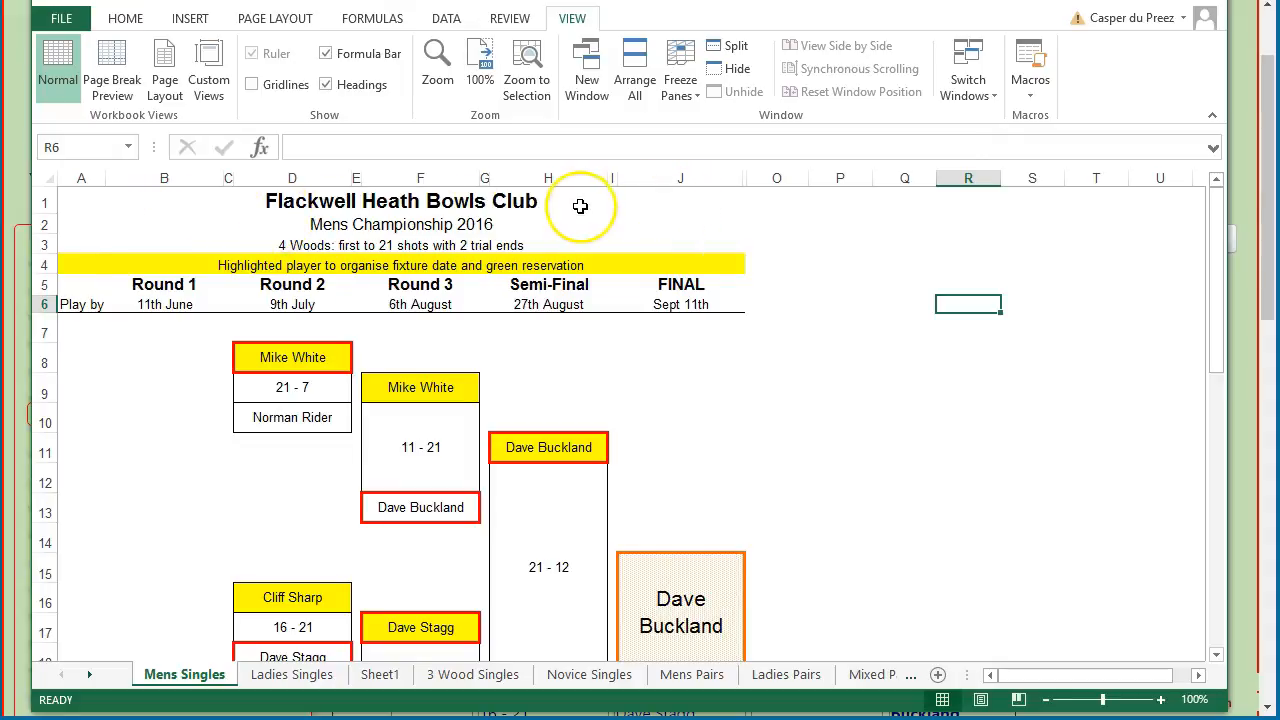
{"action": "left_click_drag", "start_coordinate": [565, 204], "coordinate": [637, 560]}
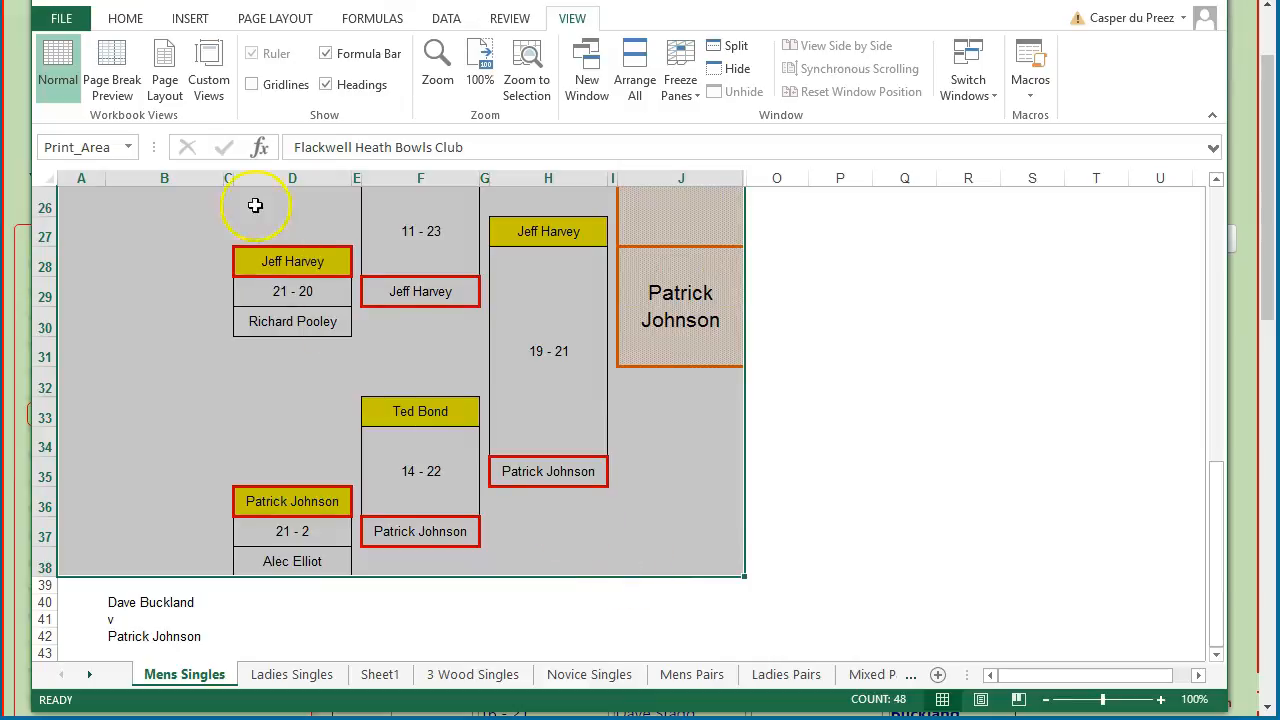
{"action": "left_click", "coordinate": [125, 19]}
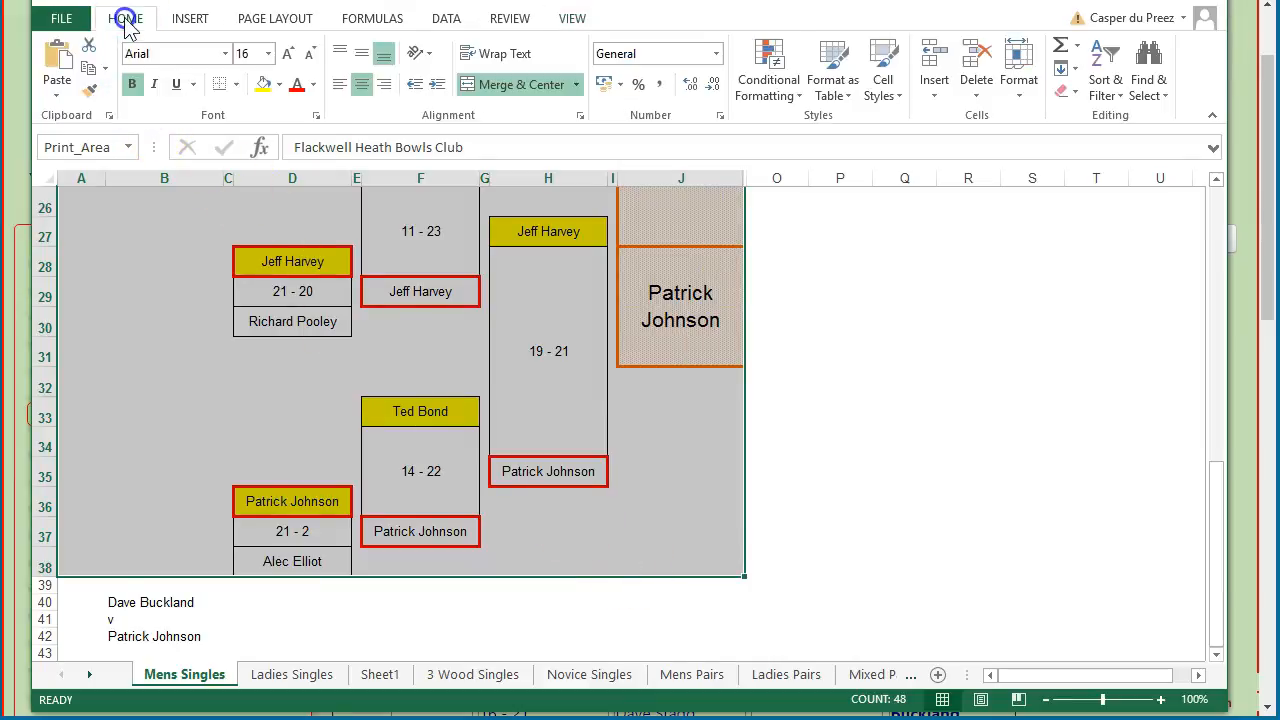
{"action": "left_click", "coordinate": [90, 74]}
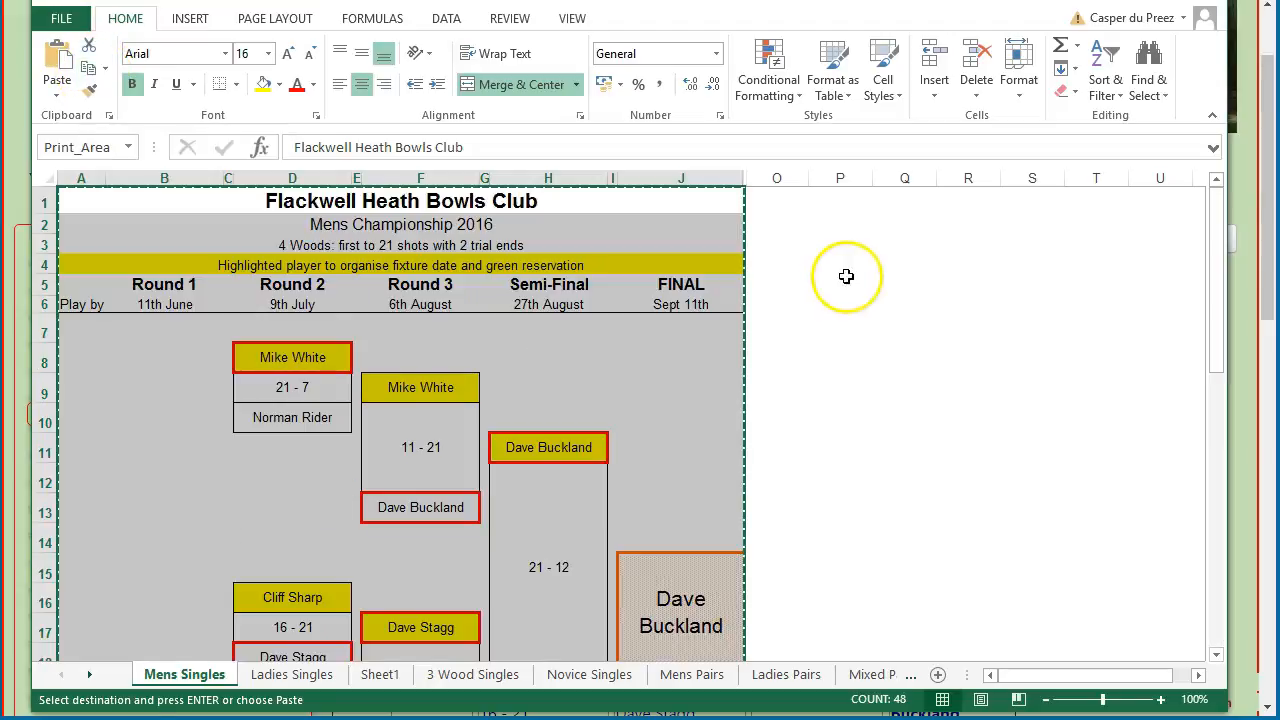
{"action": "left_click", "coordinate": [1265, 25]}
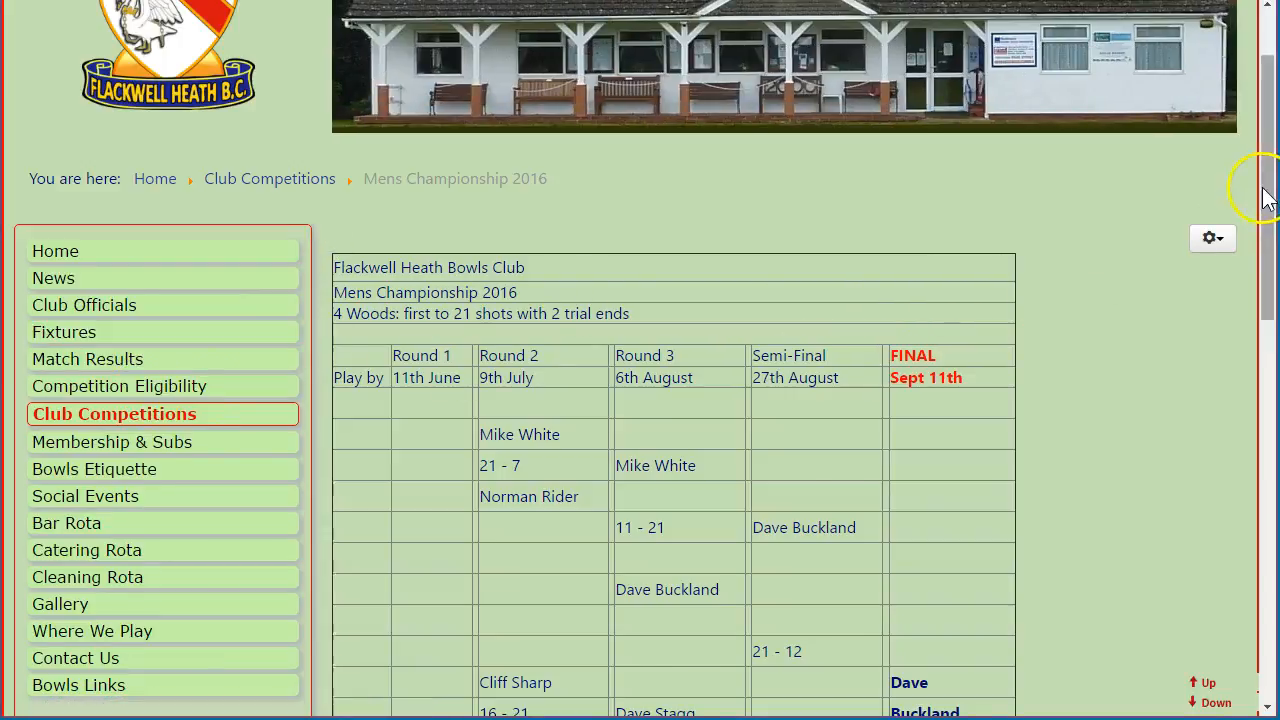
Step: Back on the club website, create a new article and paste the copied championship draw into its body
{"action": "left_click_drag", "start_coordinate": [1265, 195], "coordinate": [1268, 390]}
{"action": "left_click", "coordinate": [80, 250]}
{"action": "left_click_drag", "start_coordinate": [1266, 277], "coordinate": [1266, 251]}
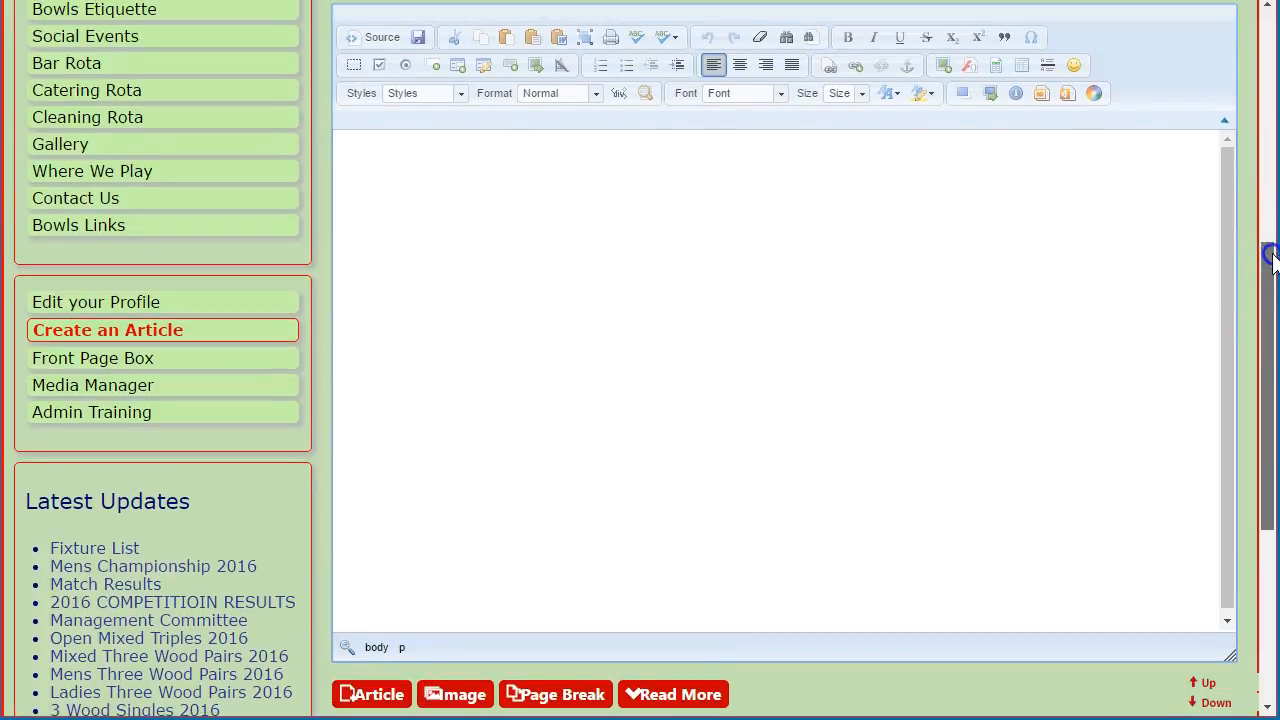
{"action": "left_click", "coordinate": [506, 40]}
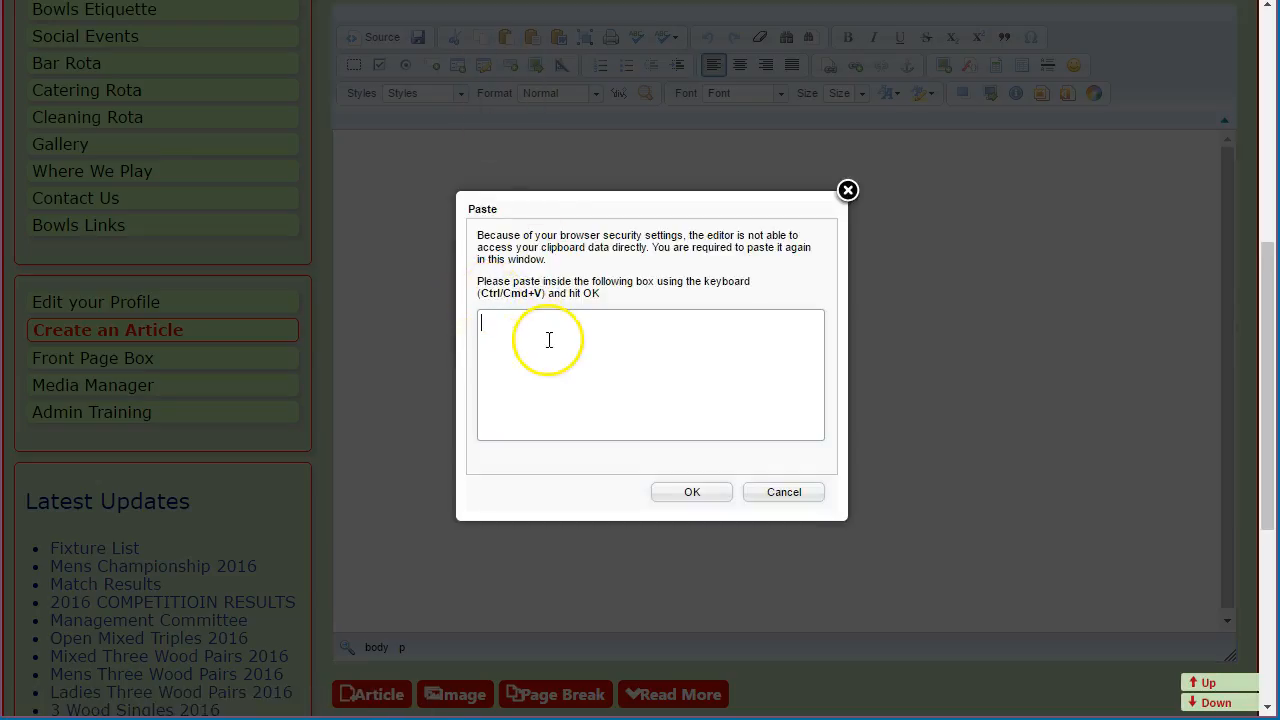
{"action": "key", "text": "ctrl+v"}
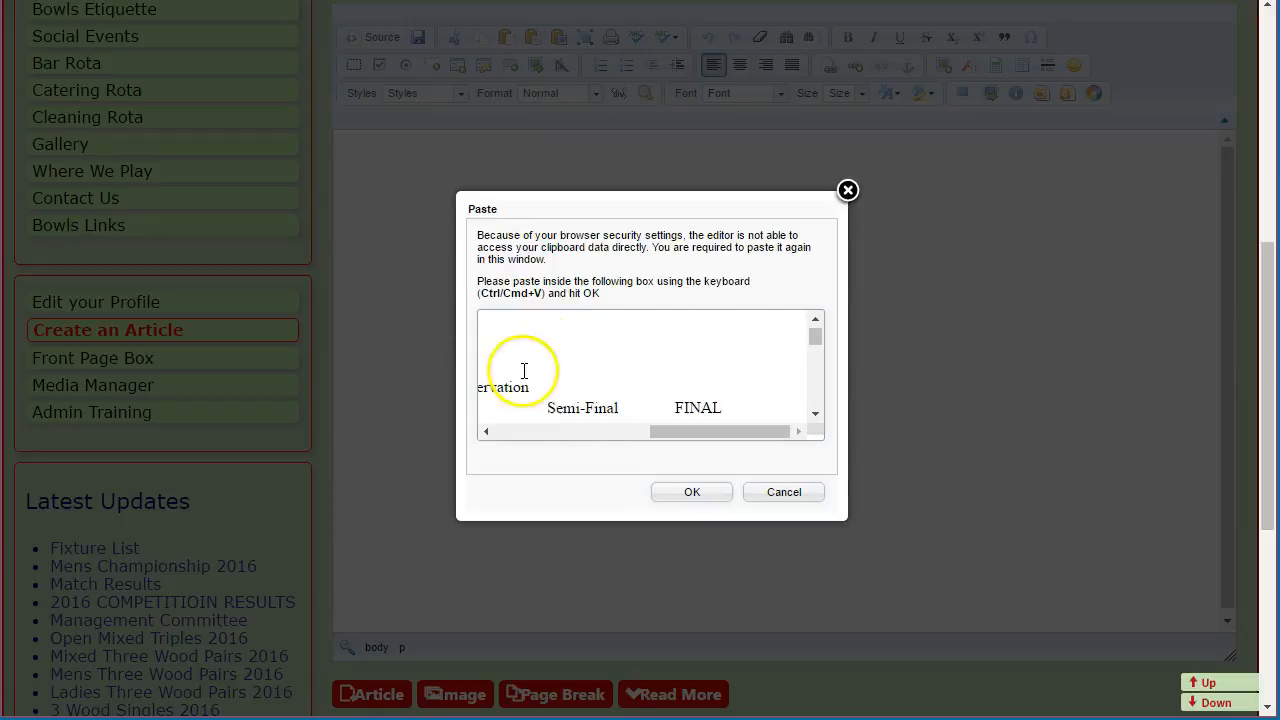
{"action": "left_click", "coordinate": [692, 493]}
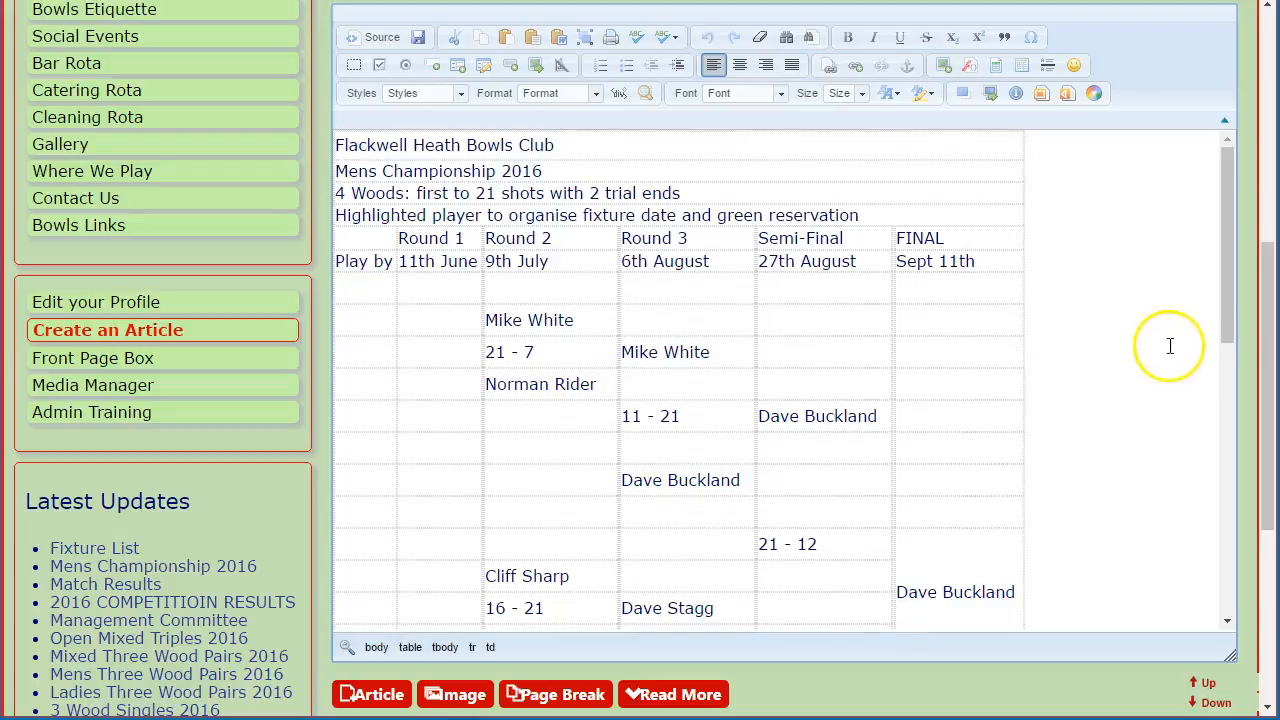
Step: Select everything in the article body and centre-justify the text of the pasted table
{"action": "left_click_drag", "start_coordinate": [1228, 243], "coordinate": [1222, 197]}
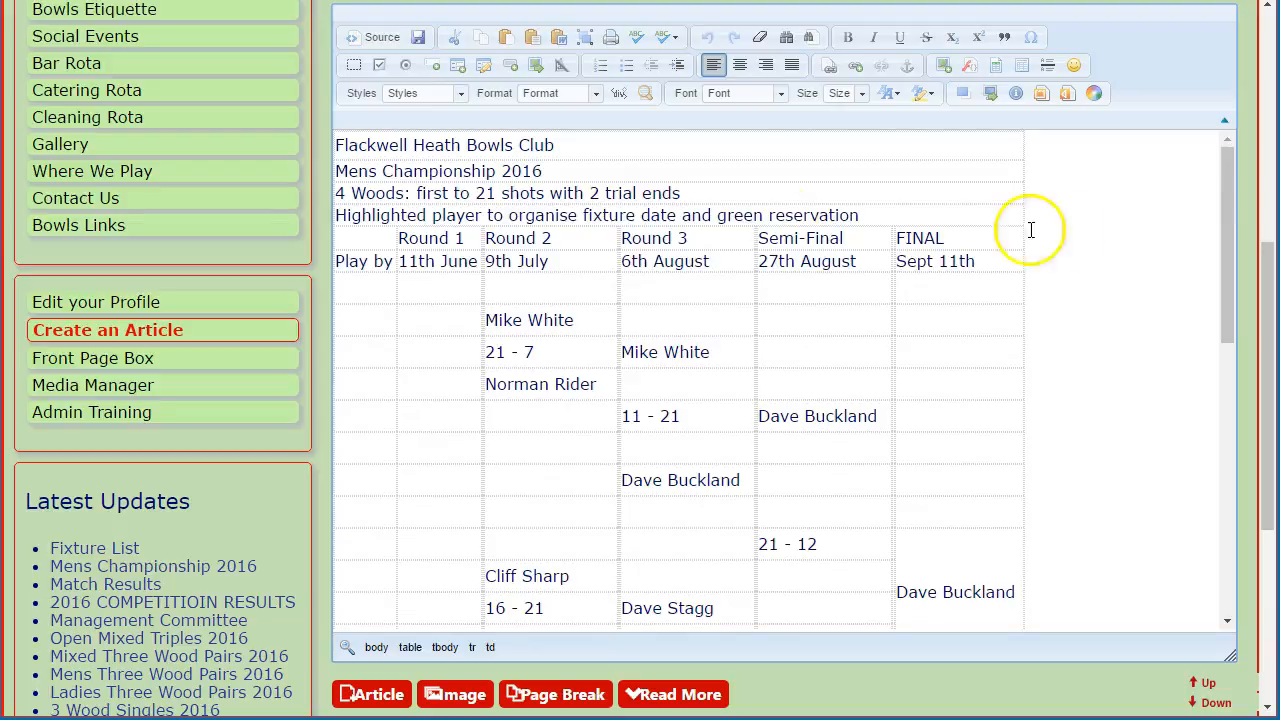
{"action": "left_click_drag", "start_coordinate": [1226, 222], "coordinate": [1223, 193]}
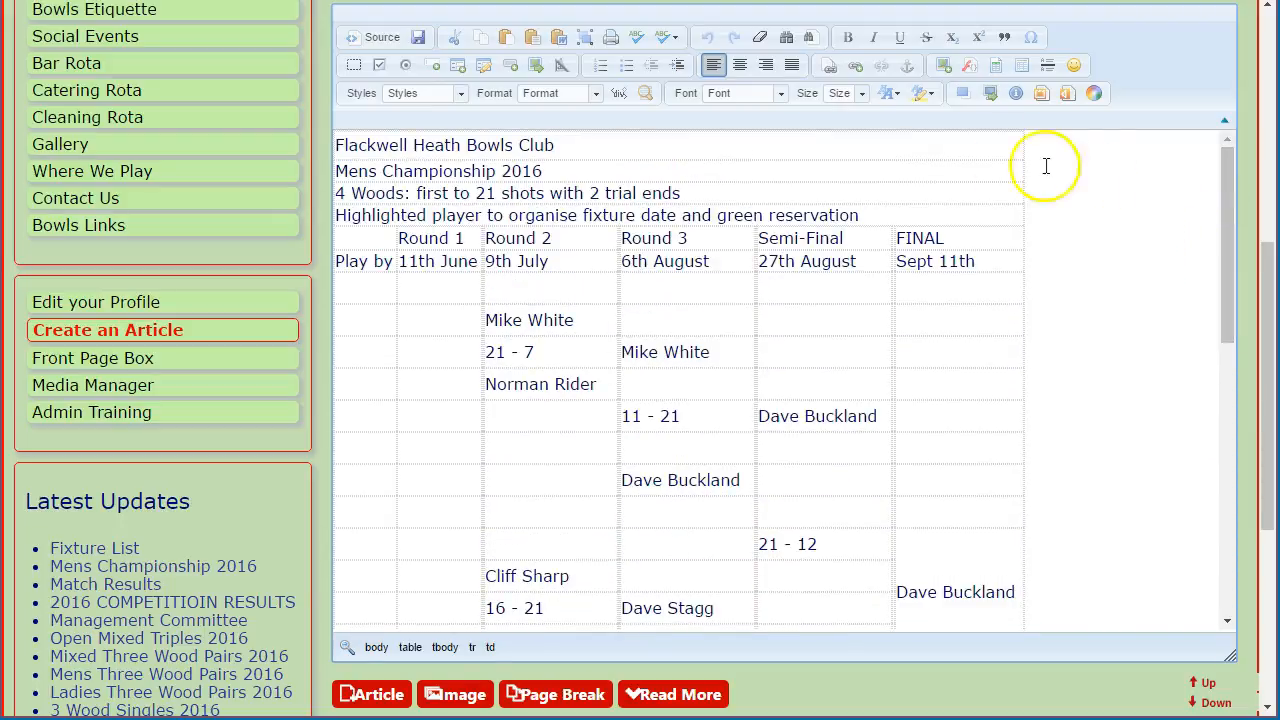
{"action": "left_click", "coordinate": [586, 39]}
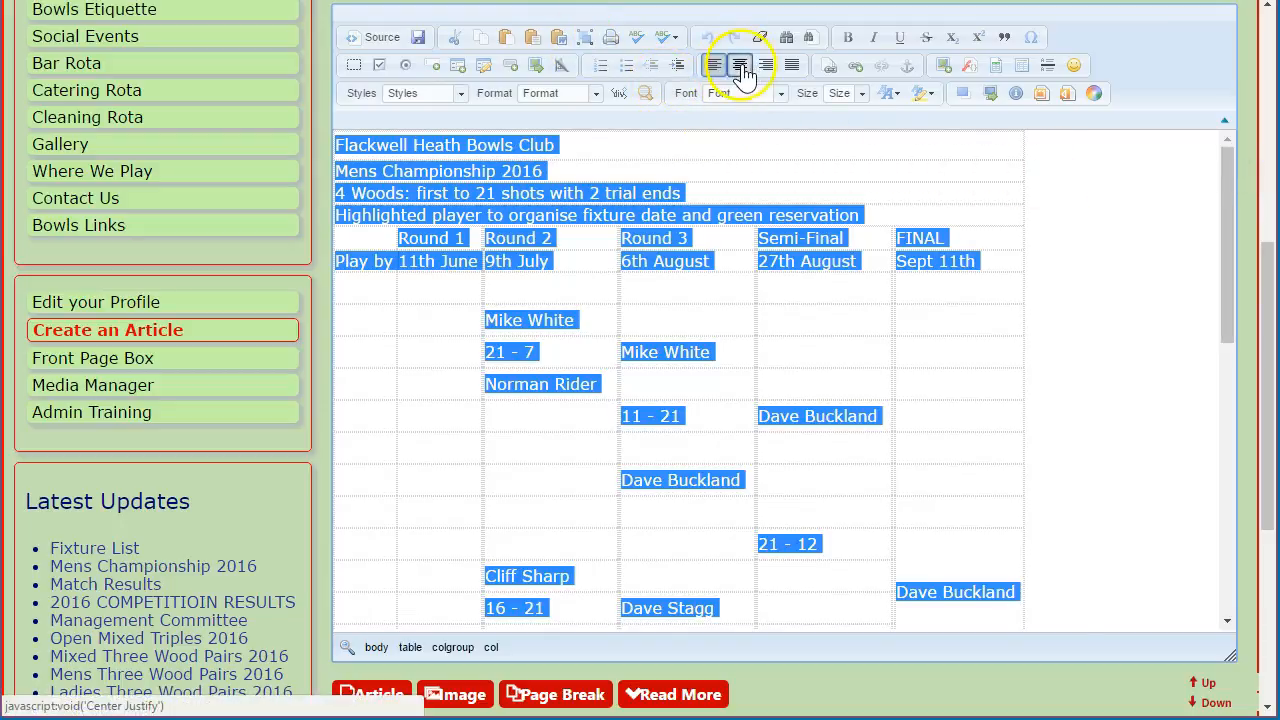
{"action": "left_click", "coordinate": [740, 66]}
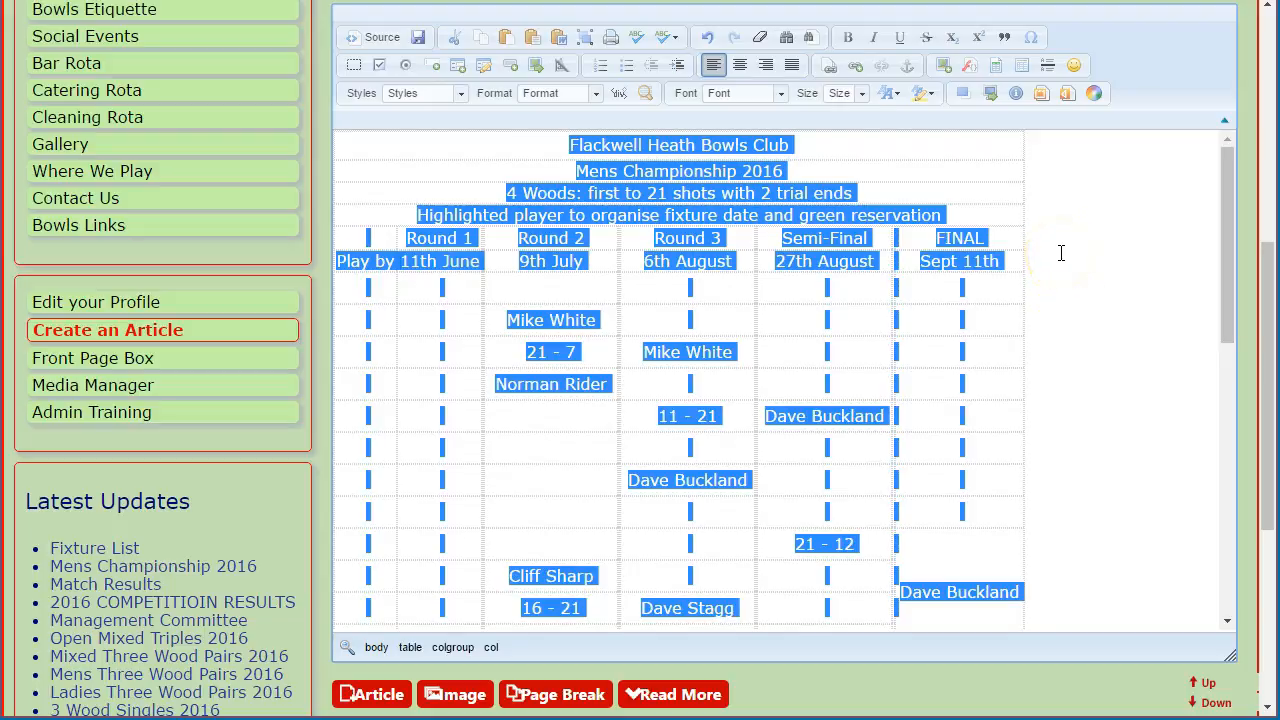
{"action": "left_click", "coordinate": [1060, 253]}
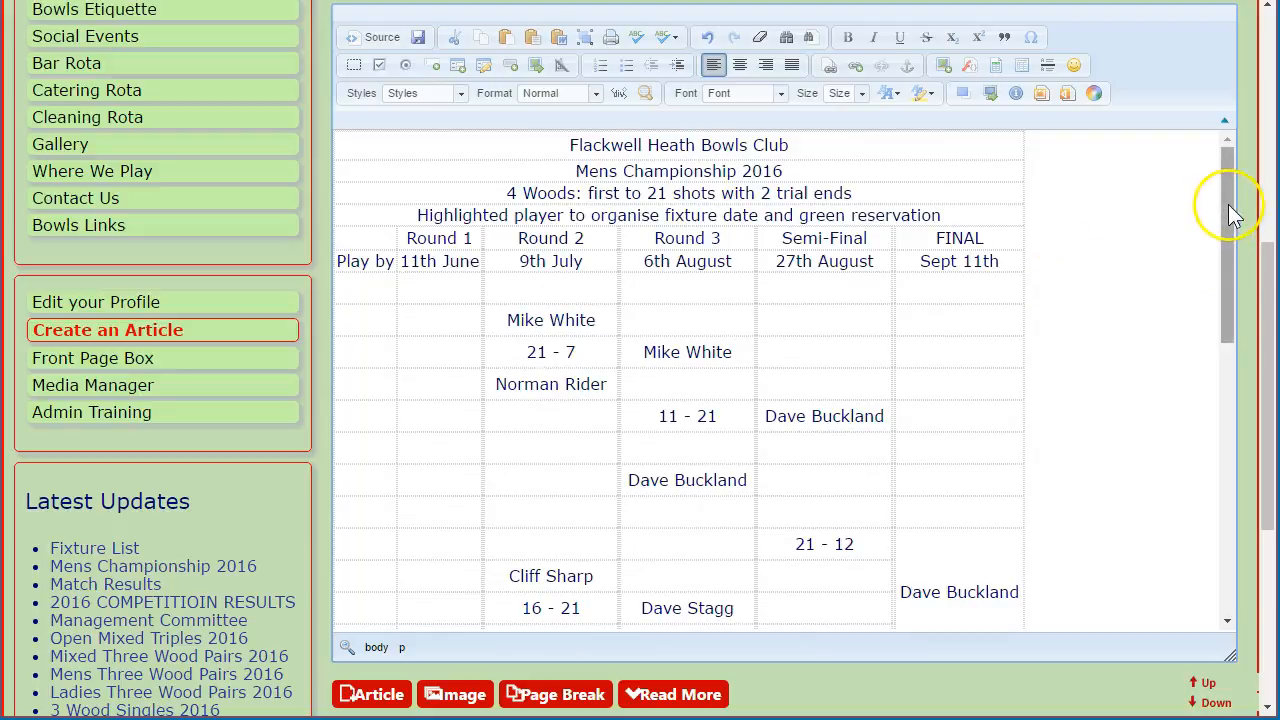
Step: Switch to the Excel workbook and examine the original draw's layout and formatting for comparison with the pasted table
{"action": "left_click_drag", "start_coordinate": [1278, 8], "coordinate": [160, 50]}
{"action": "left_click_drag", "start_coordinate": [680, 15], "coordinate": [680, 15]}
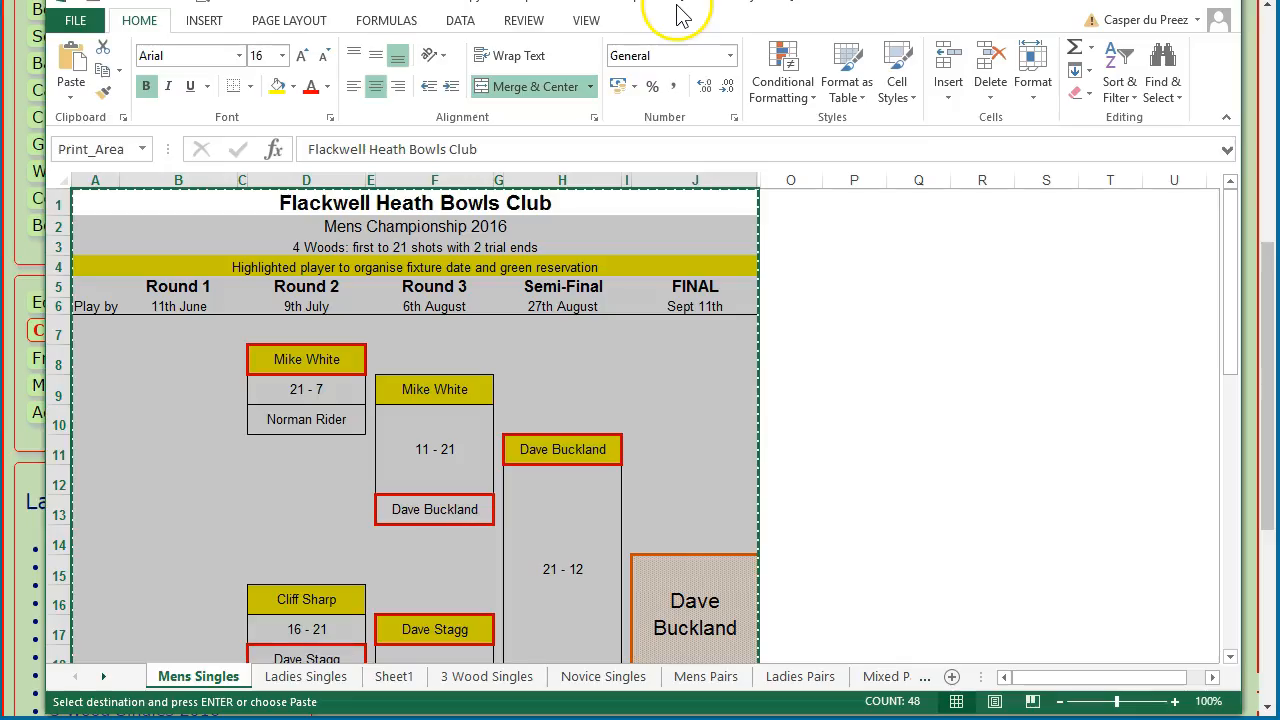
{"action": "left_click", "coordinate": [850, 285]}
{"action": "left_click", "coordinate": [915, 331]}
{"action": "scroll", "coordinate": [916, 326], "scroll_direction": "down", "scroll_amount": 5}
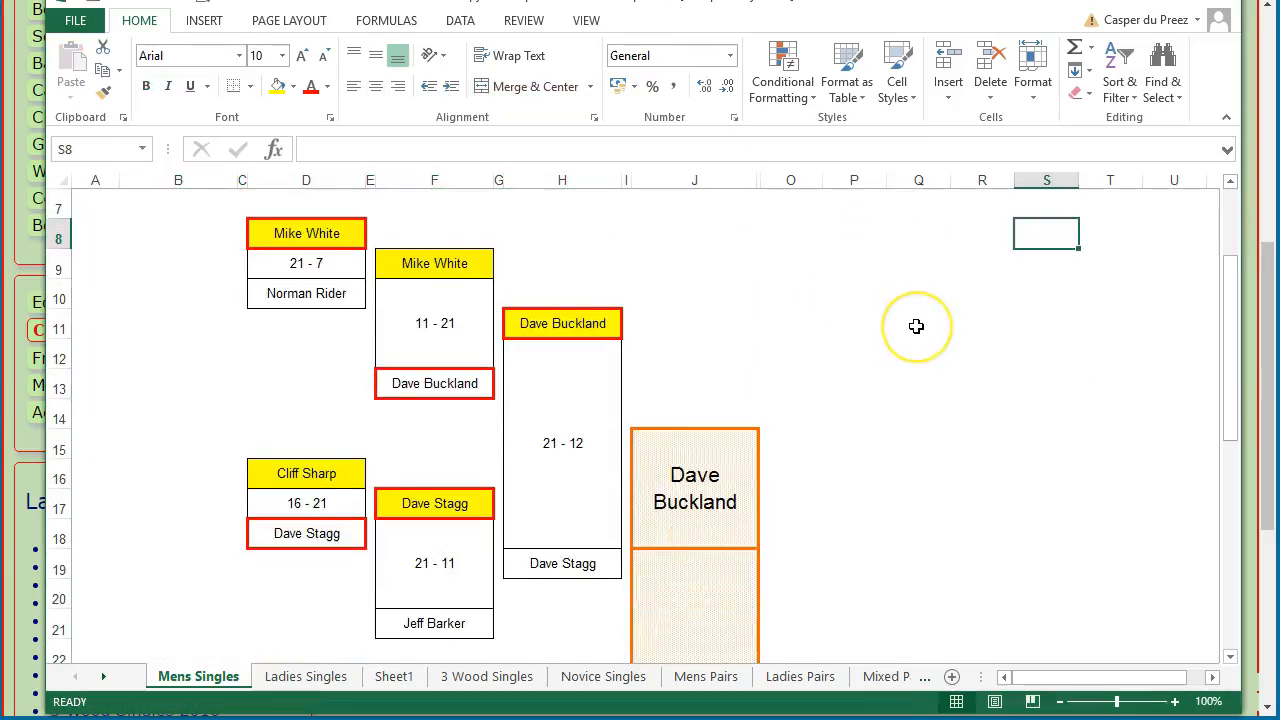
{"action": "scroll", "coordinate": [916, 326], "scroll_direction": "down", "scroll_amount": 3}
{"action": "scroll", "coordinate": [918, 346], "scroll_direction": "up", "scroll_amount": 8}
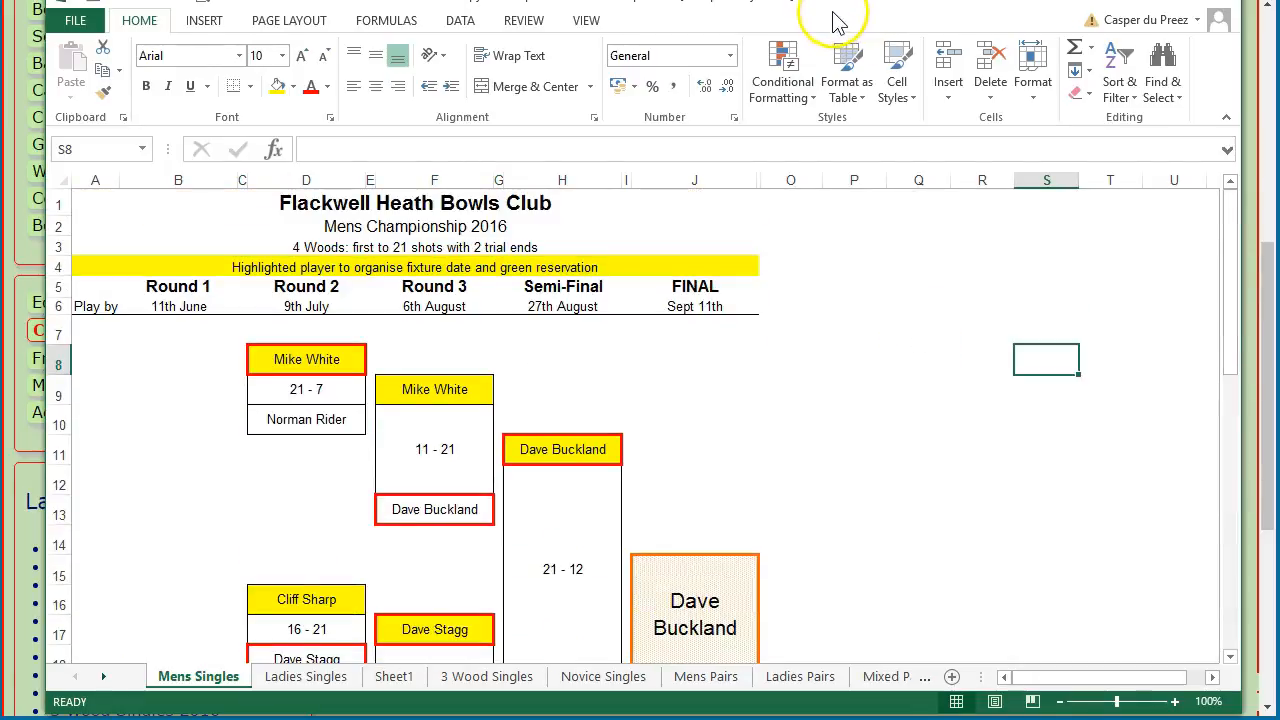
{"action": "key", "text": "alt+Tab"}
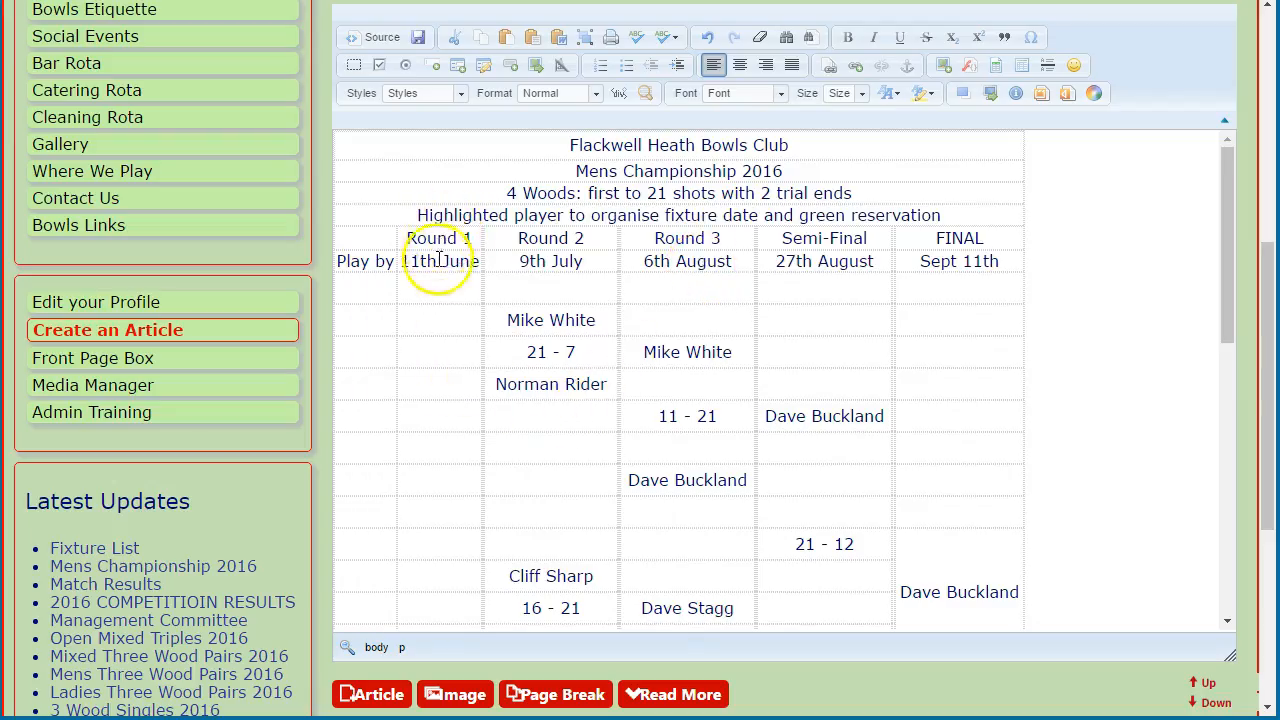
Step: Title the article "Mens Championship 2016 - Final", copying the competition name from the table heading
{"action": "left_click_drag", "start_coordinate": [1266, 314], "coordinate": [1266, 200]}
{"action": "left_click", "coordinate": [363, 189]}
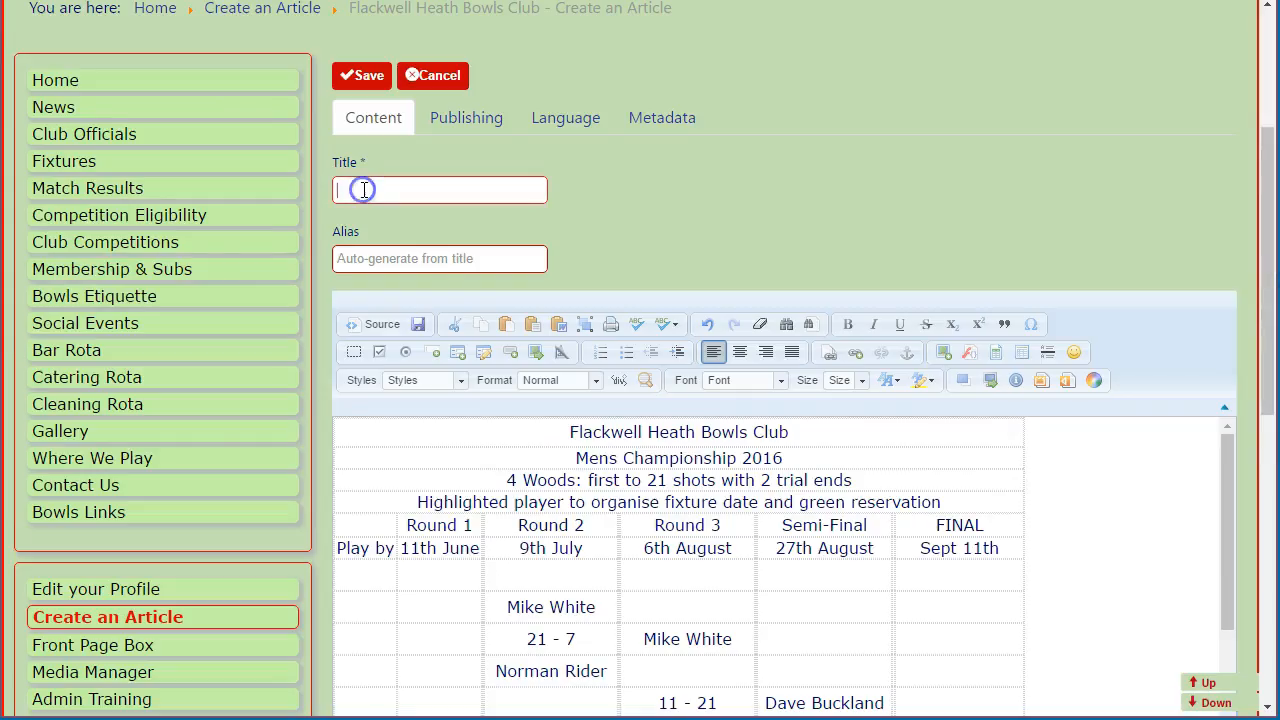
{"action": "left_click_drag", "start_coordinate": [576, 460], "coordinate": [789, 453]}
{"action": "key", "text": "ctrl+c"}
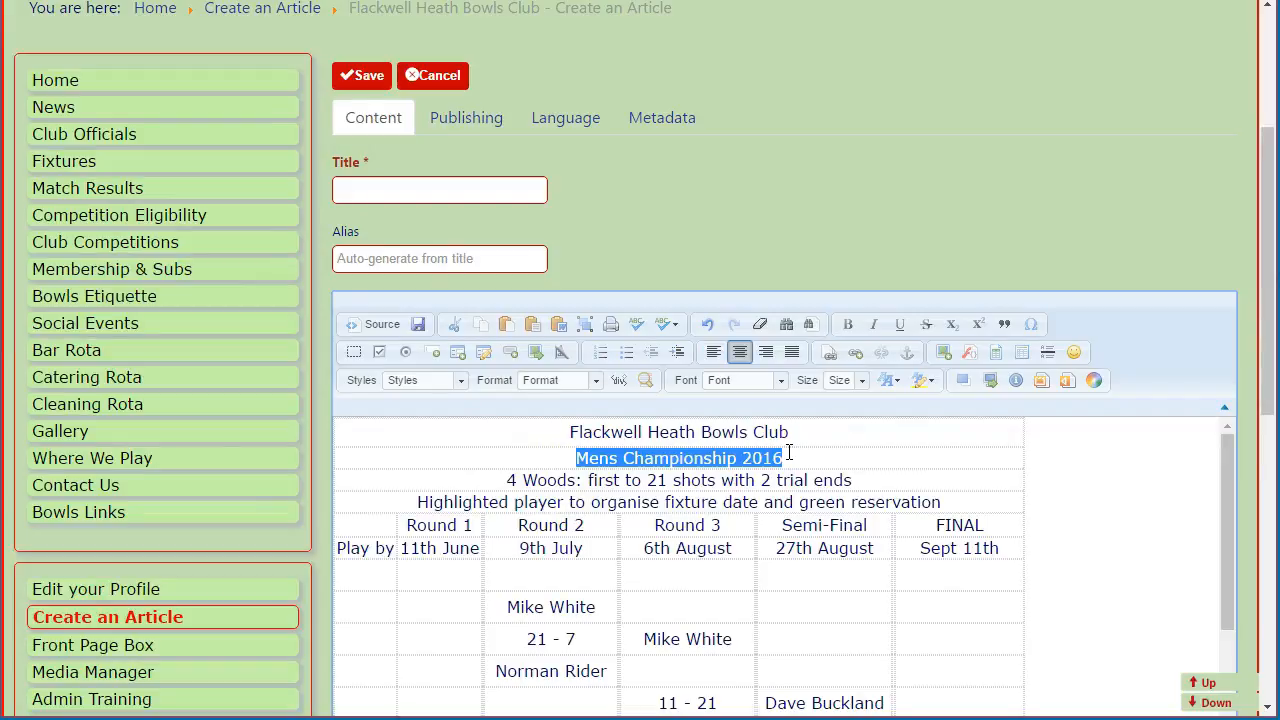
{"action": "left_click", "coordinate": [379, 196]}
{"action": "key", "text": "ctrl+v"}
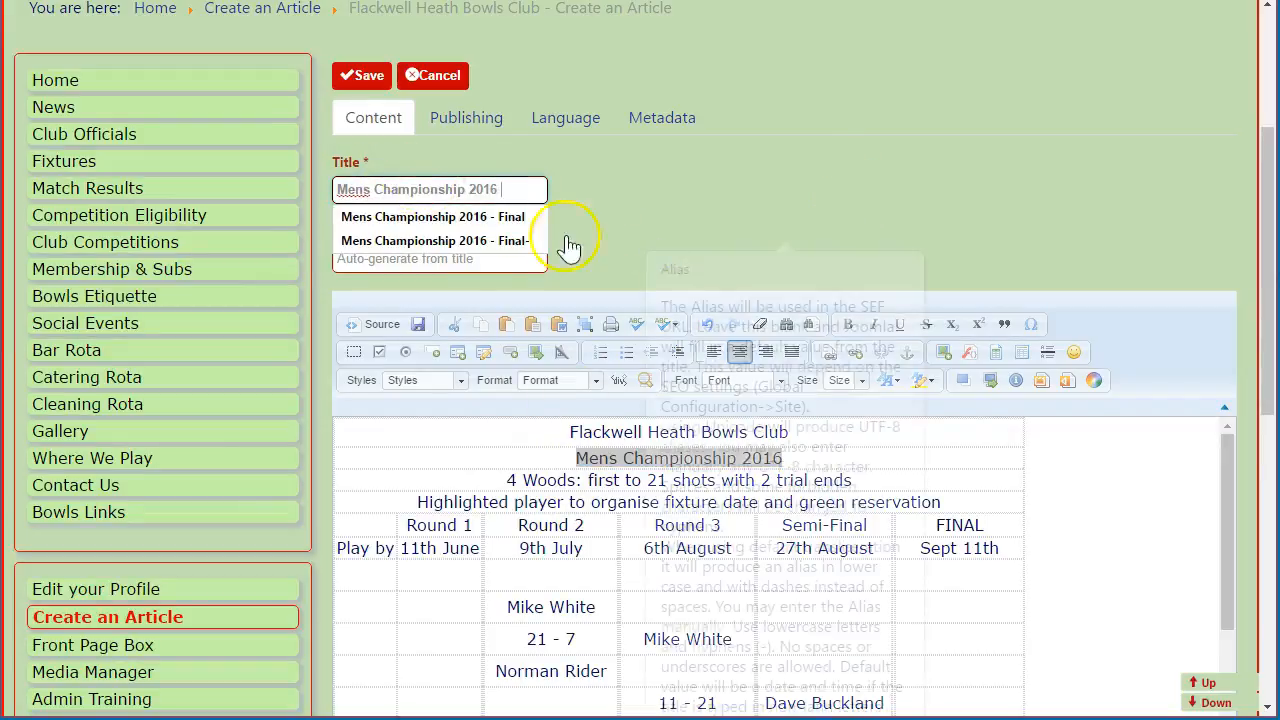
{"action": "left_click", "coordinate": [455, 222]}
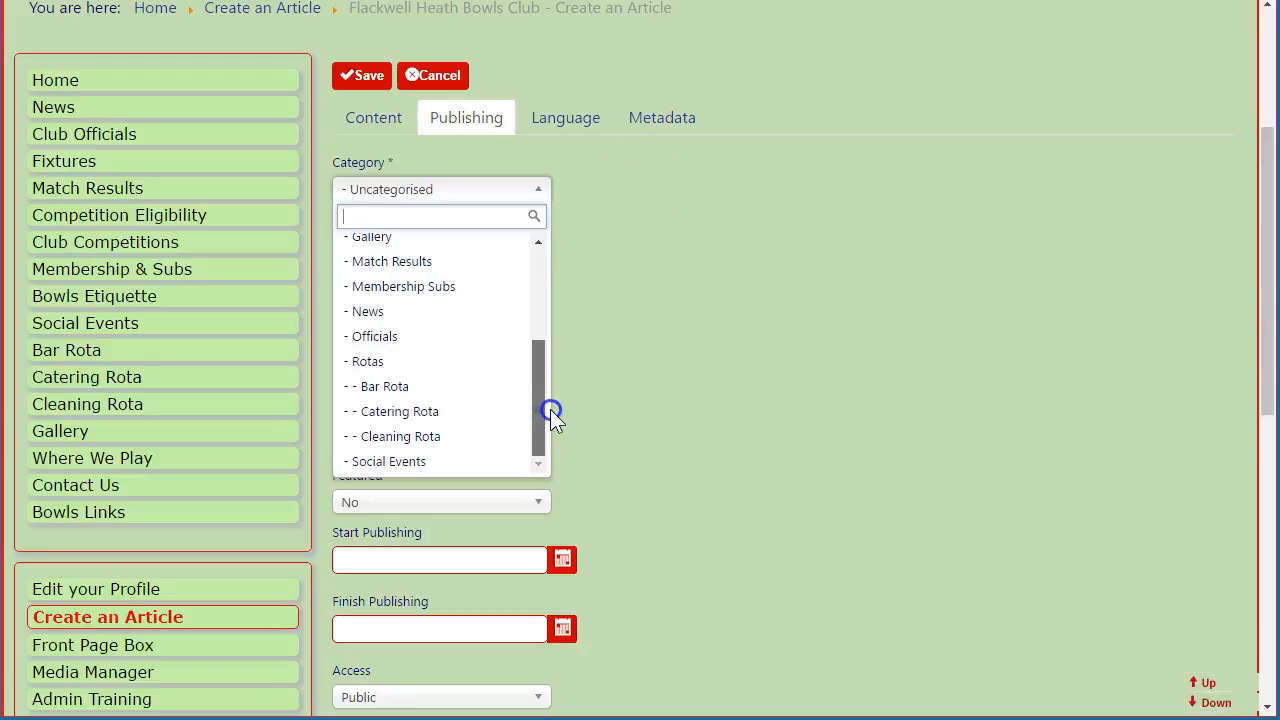
Step: Assign the article to the Admin Training category and save it
{"action": "left_click_drag", "start_coordinate": [550, 408], "coordinate": [552, 252]}
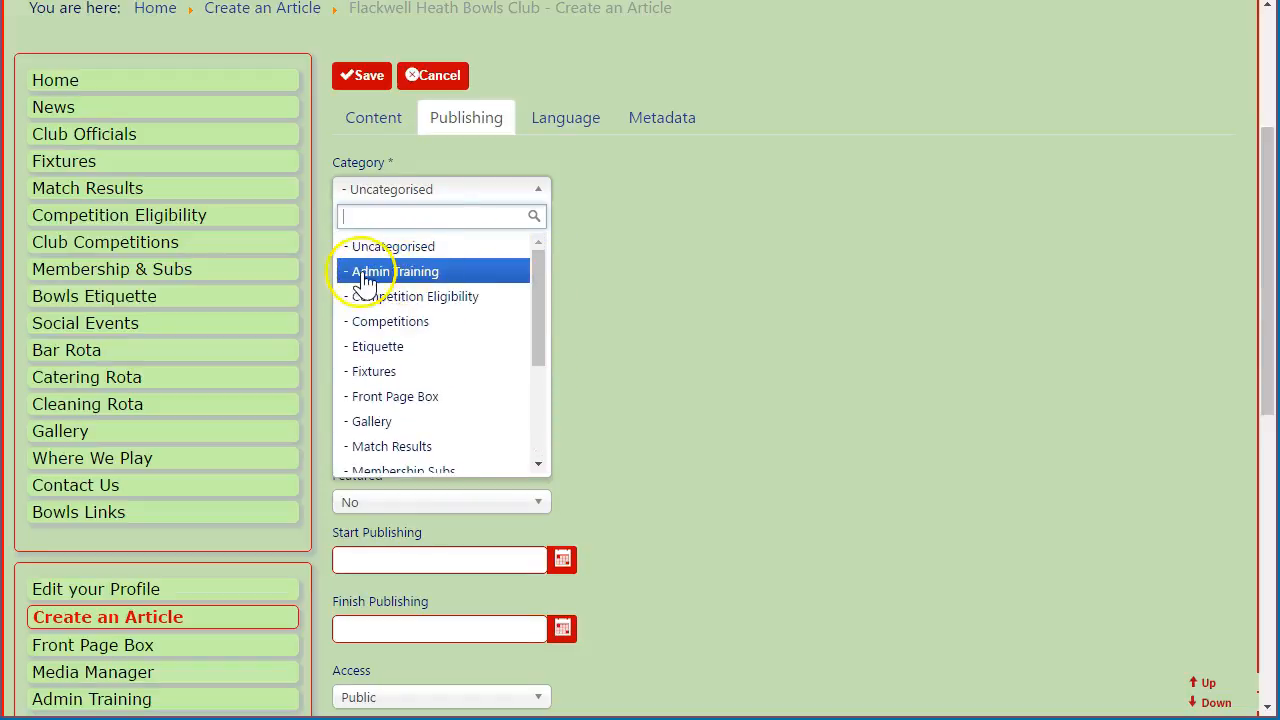
{"action": "left_click", "coordinate": [418, 280]}
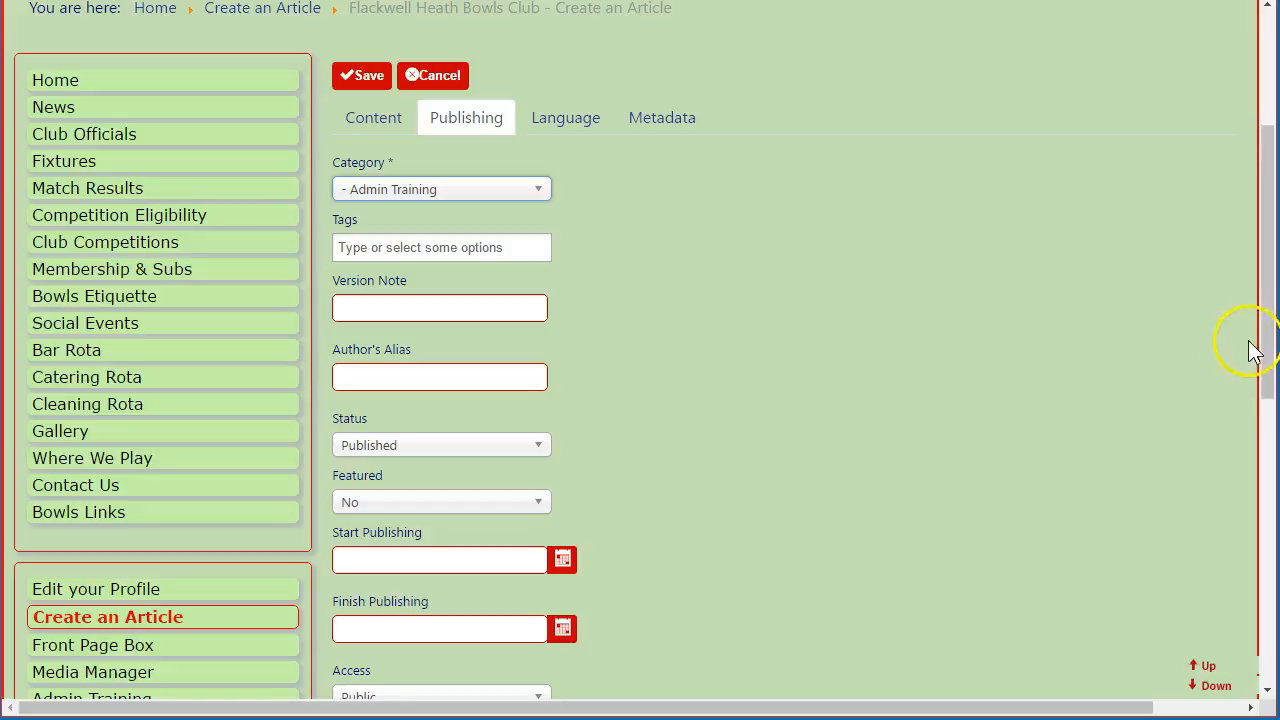
{"action": "left_click_drag", "start_coordinate": [1266, 338], "coordinate": [1263, 368]}
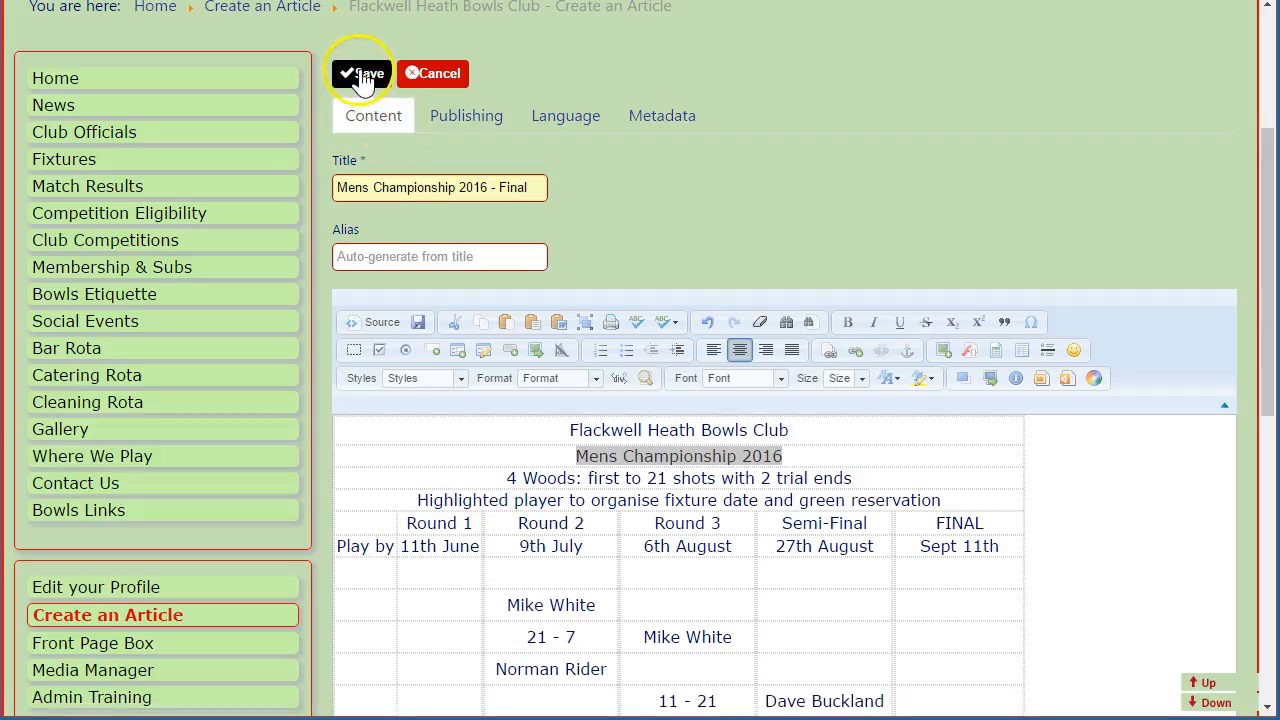
{"action": "left_click", "coordinate": [362, 76]}
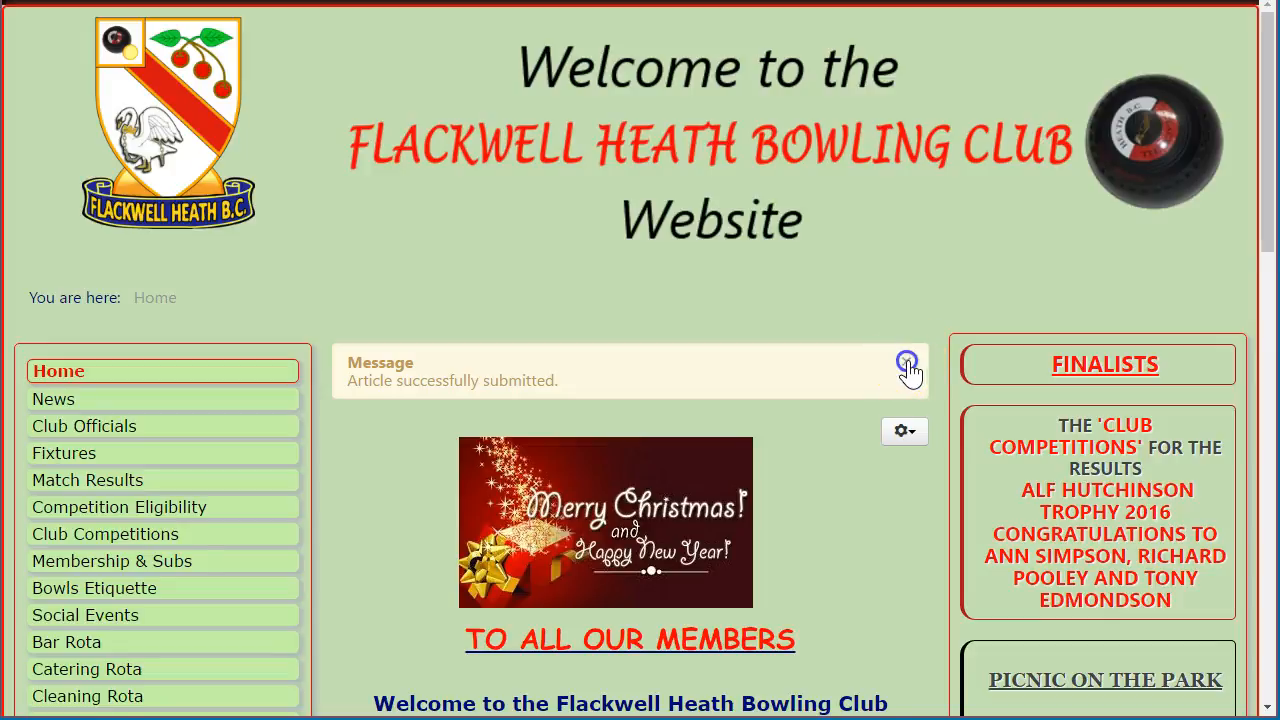
Step: Dismiss the submission message and view the saved "Mens Championship 2016 - Final" article from the Admin Training list
{"action": "left_click", "coordinate": [908, 365]}
{"action": "scroll", "coordinate": [337, 429], "scroll_direction": "down", "scroll_amount": 3}
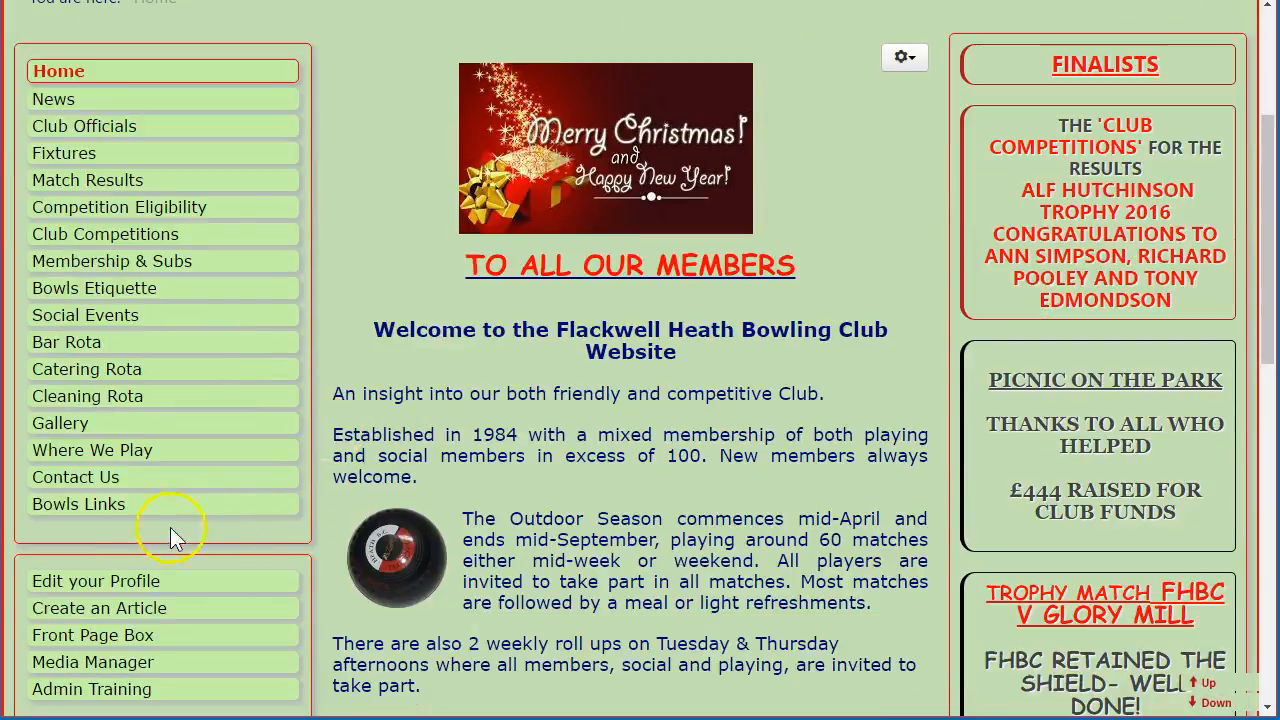
{"action": "scroll", "coordinate": [150, 540], "scroll_direction": "down", "scroll_amount": 2}
{"action": "left_click", "coordinate": [95, 488]}
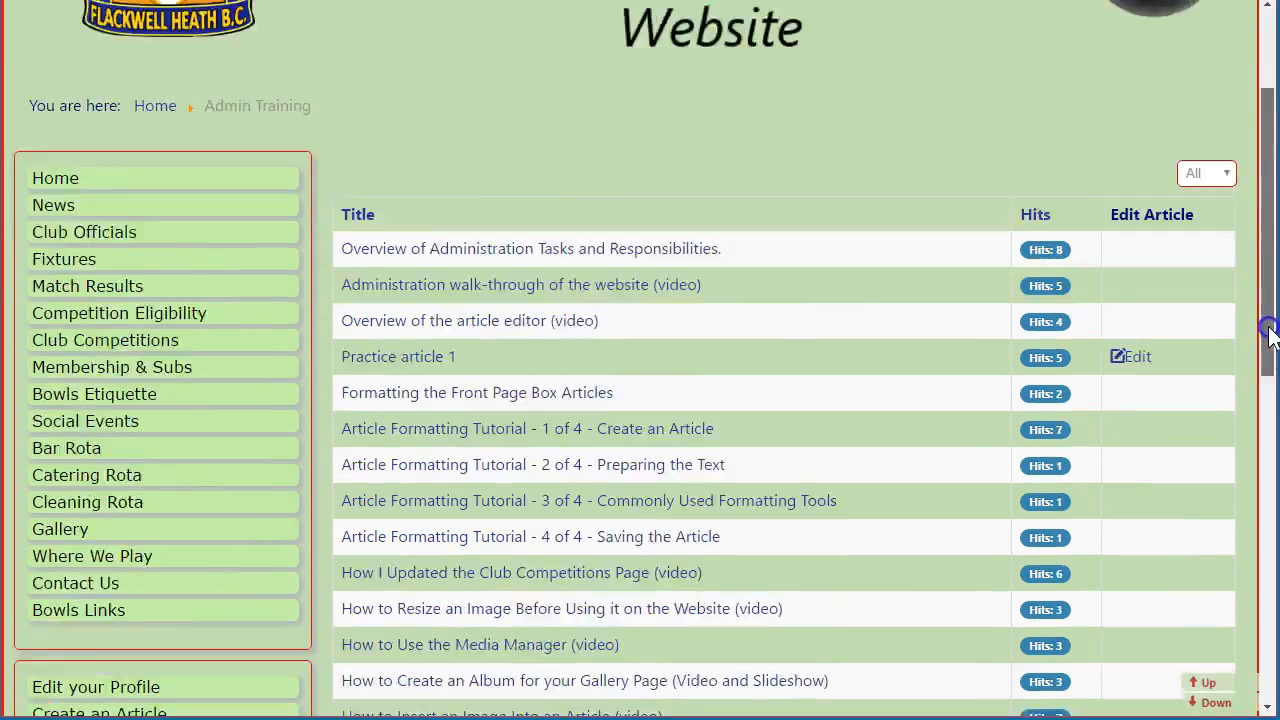
{"action": "left_click_drag", "start_coordinate": [1268, 322], "coordinate": [1268, 478]}
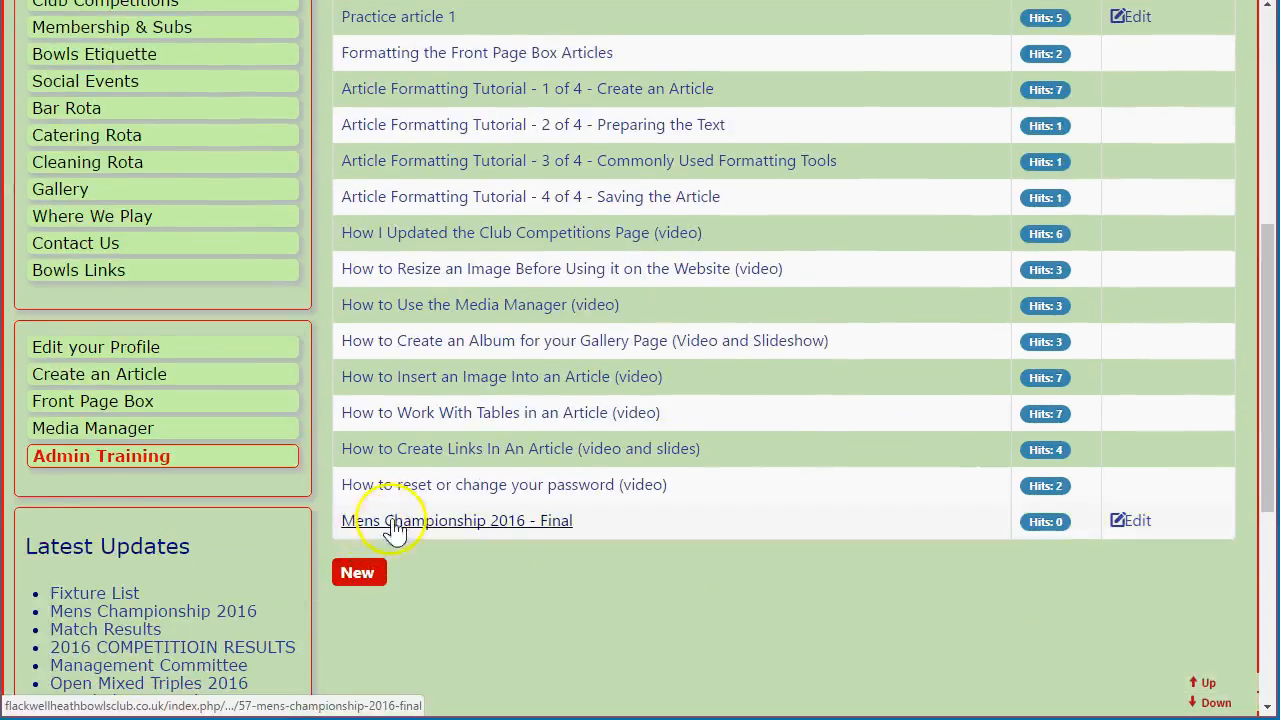
{"action": "left_click", "coordinate": [497, 530]}
{"action": "mouse_move", "coordinate": [1268, 300]}
{"action": "left_mouse_down"}
{"action": "mouse_move", "coordinate": [1270, 549]}
{"action": "mouse_move", "coordinate": [1260, 312]}
{"action": "left_mouse_up"}
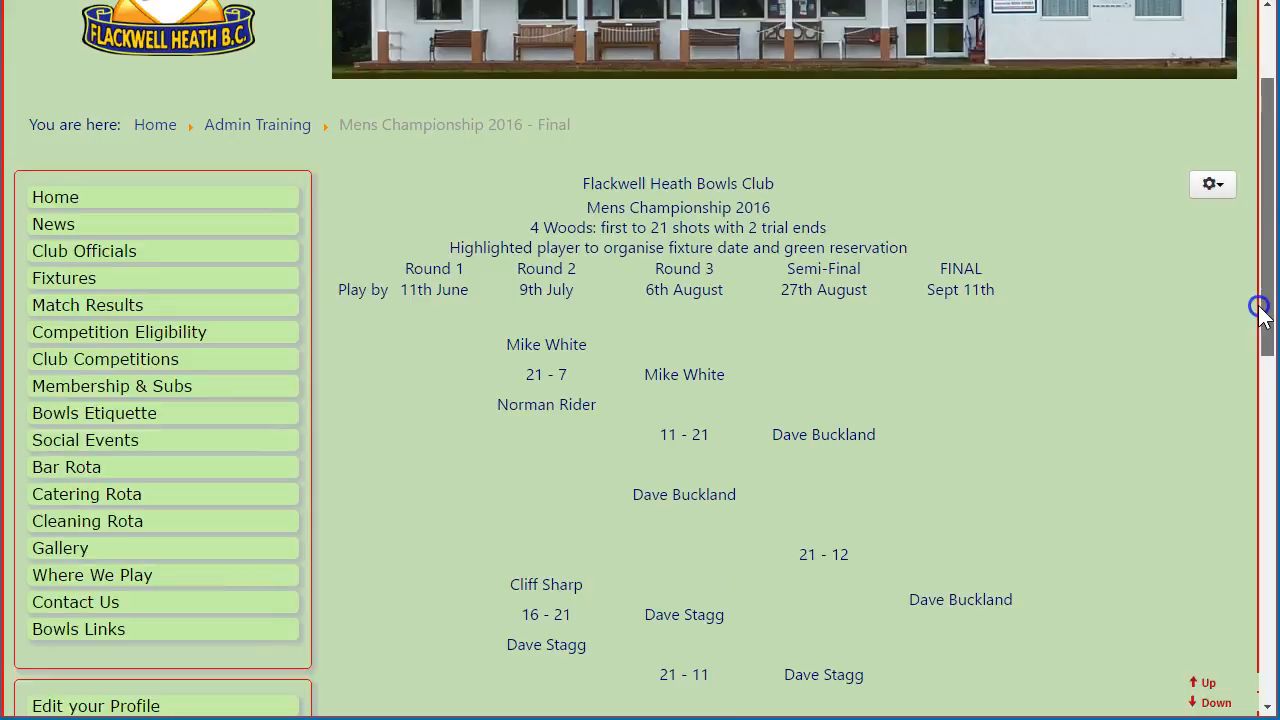
Step: Open the "Mens Championship 2016 - Final" article for editing
{"action": "left_click_drag", "start_coordinate": [1146, 1], "coordinate": [750, 9]}
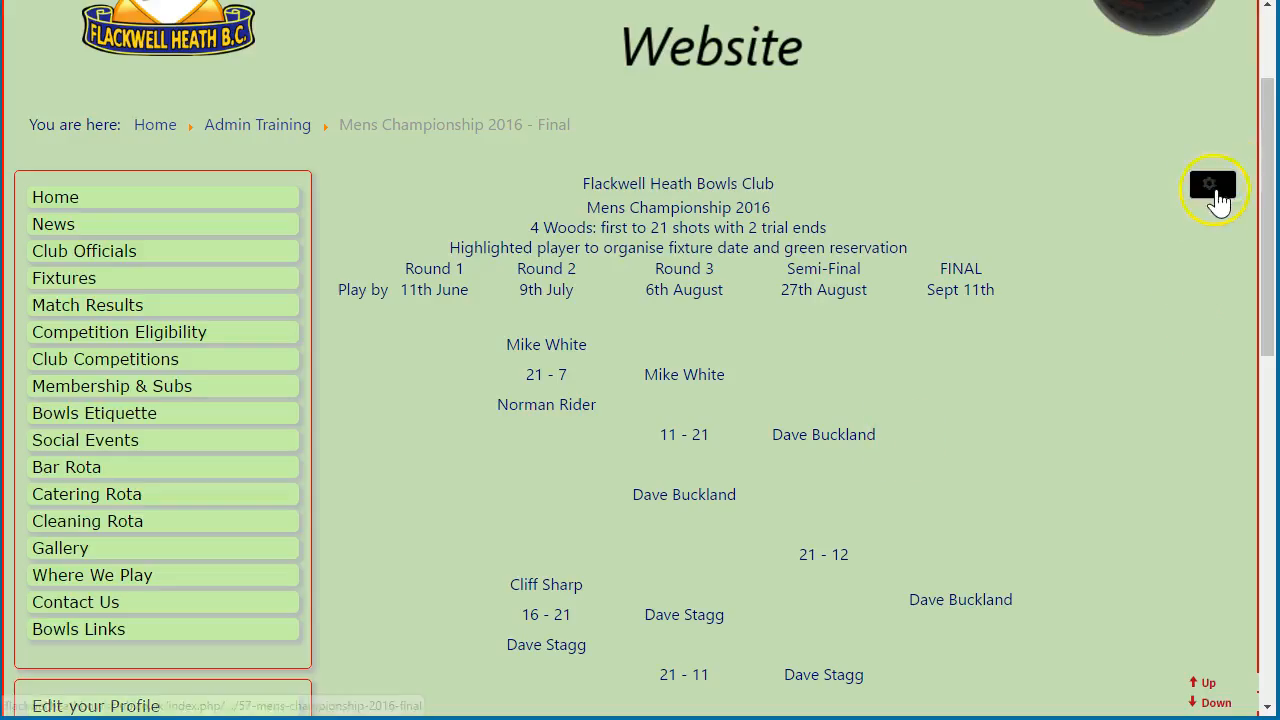
{"action": "left_click", "coordinate": [1213, 188]}
{"action": "left_click", "coordinate": [1138, 222]}
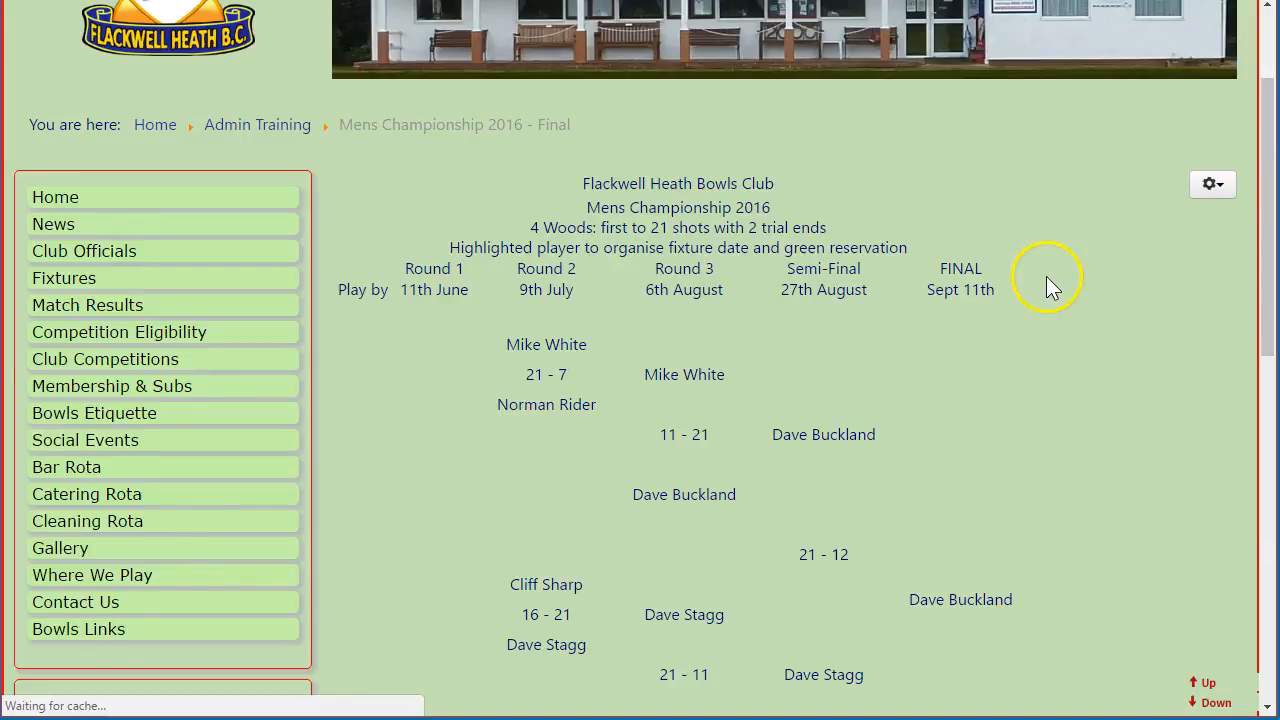
Step: Set the championship table's border size to 1 in its table properties and check the bordered draw
{"action": "scroll", "coordinate": [474, 243], "scroll_direction": "down", "scroll_amount": 5}
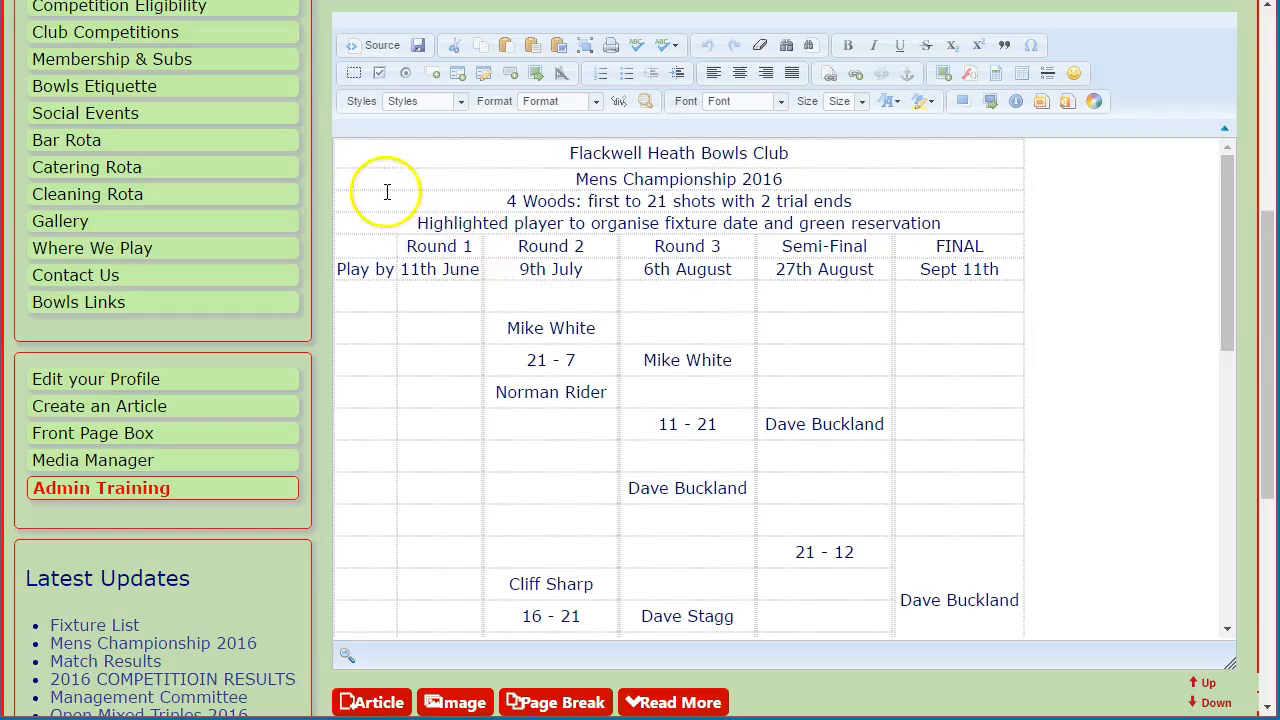
{"action": "right_click", "coordinate": [355, 191]}
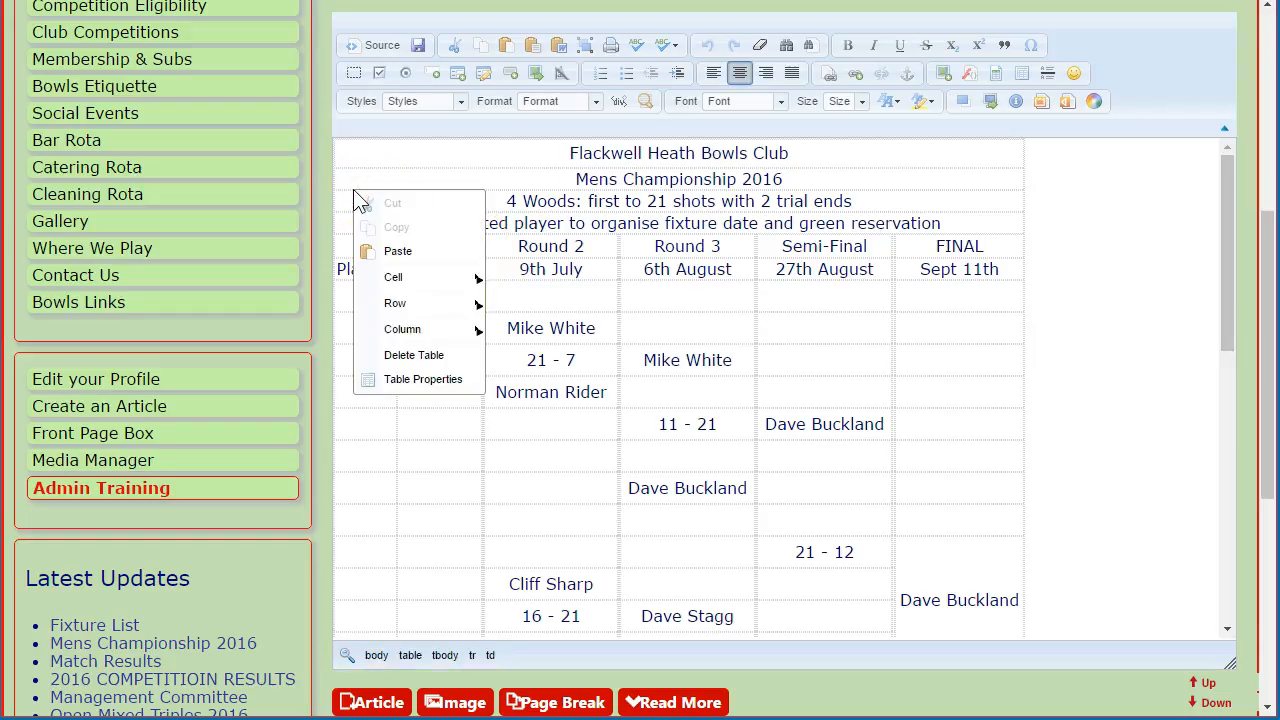
{"action": "left_click", "coordinate": [417, 385]}
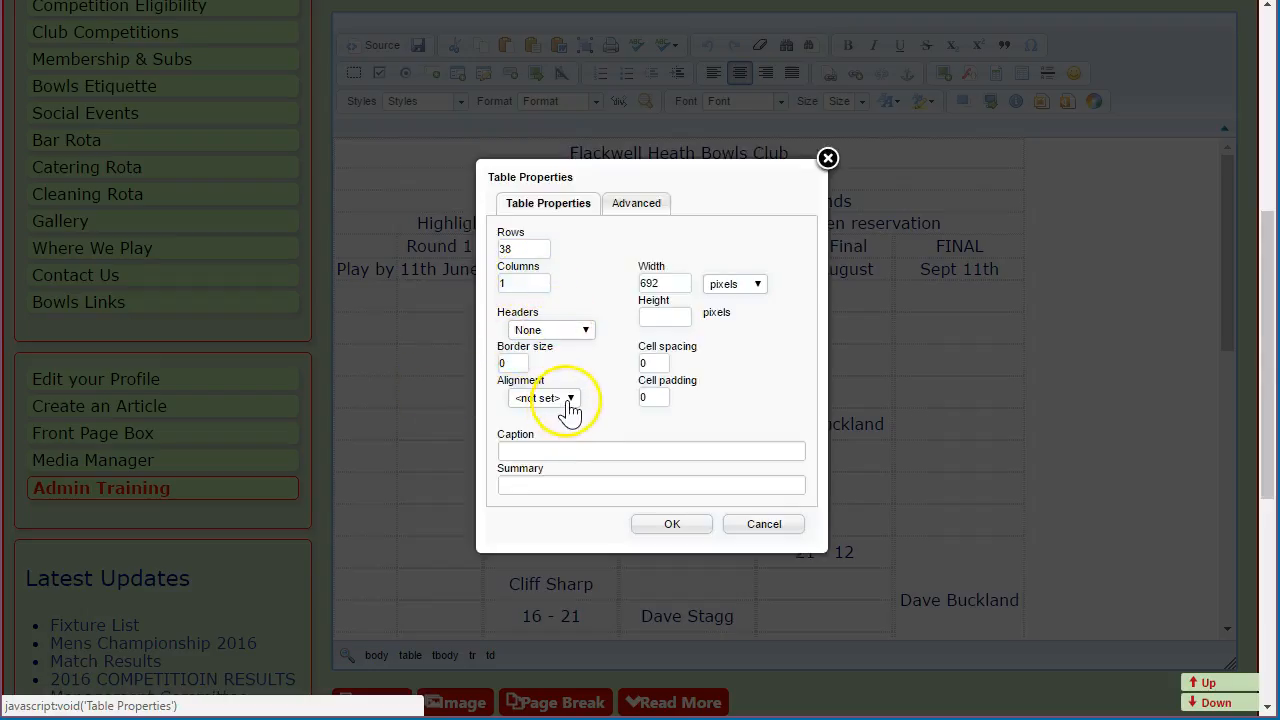
{"action": "type", "text": "1"}
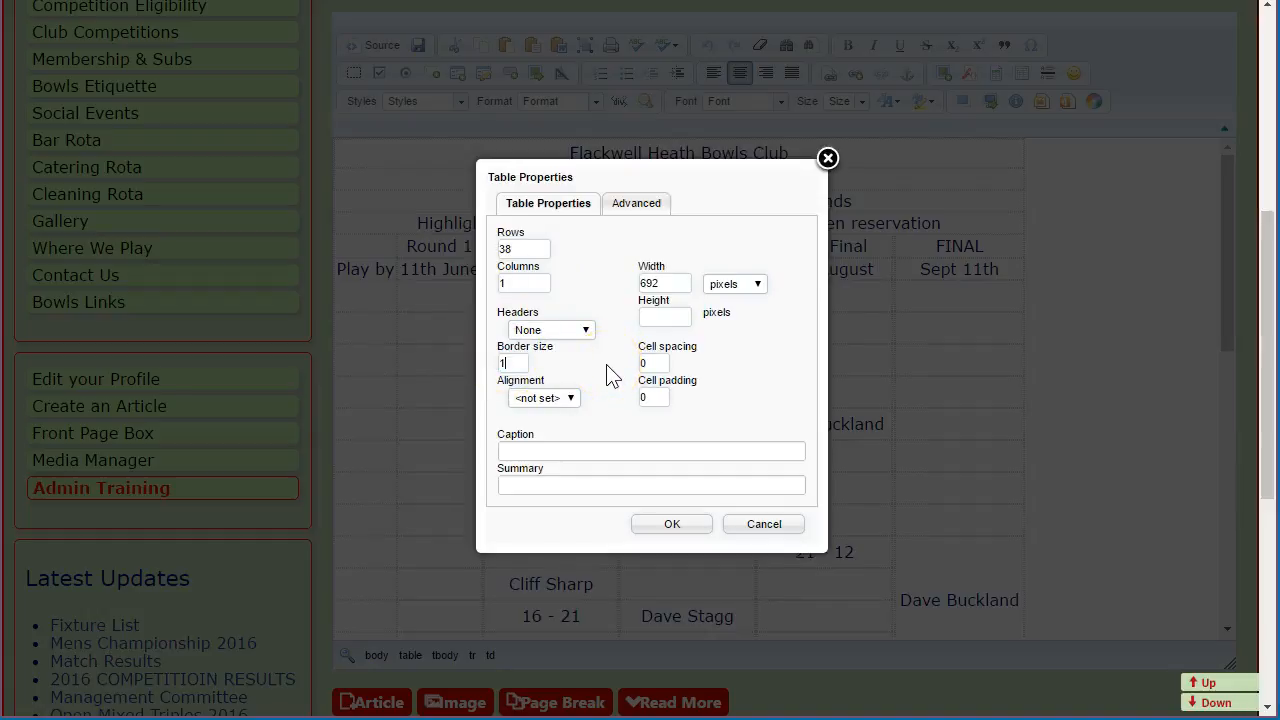
{"action": "left_click", "coordinate": [670, 528]}
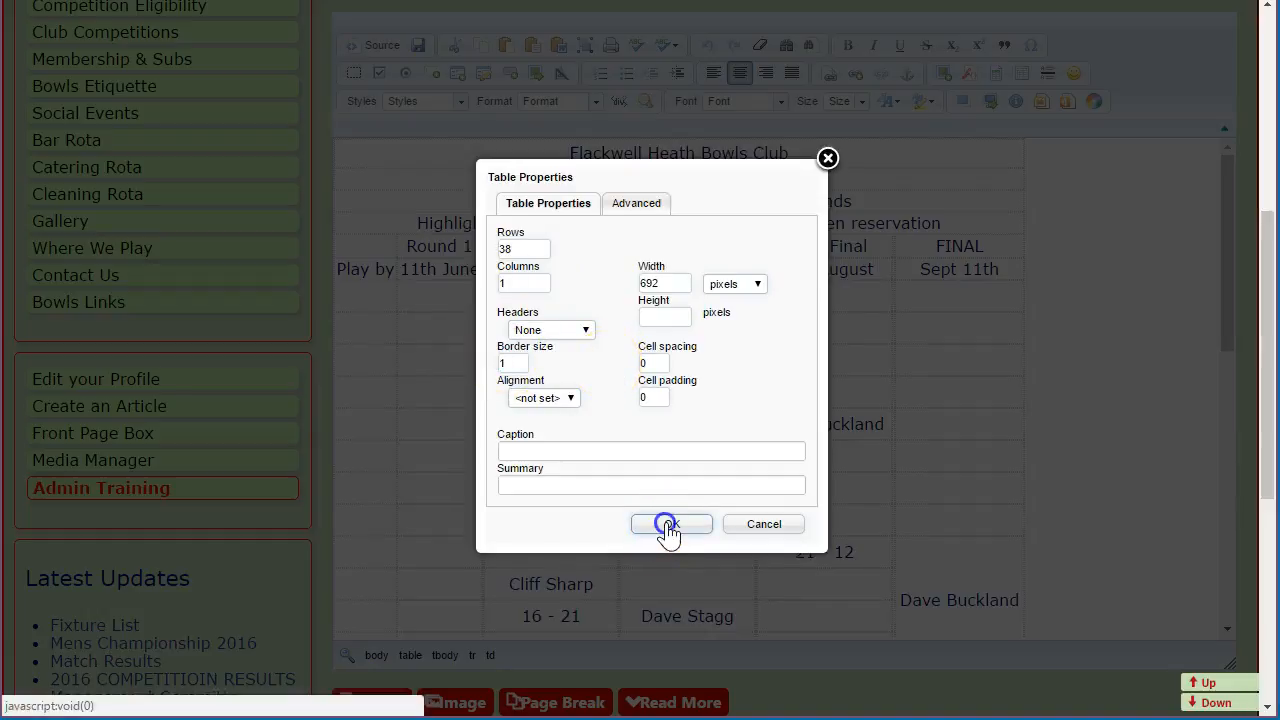
{"action": "left_click", "coordinate": [1149, 407]}
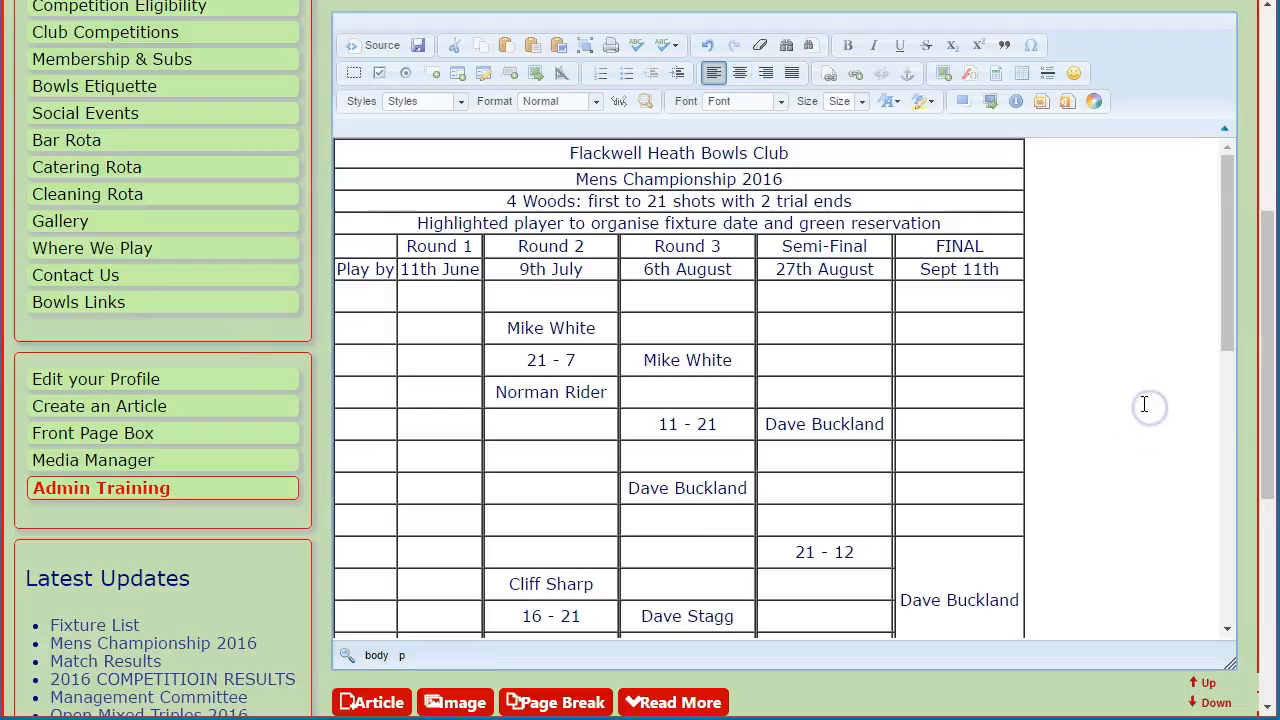
{"action": "scroll", "coordinate": [1143, 403], "scroll_direction": "down", "scroll_amount": 3}
{"action": "scroll", "coordinate": [1143, 403], "scroll_direction": "up", "scroll_amount": 2}
{"action": "scroll", "coordinate": [1249, 441], "scroll_direction": "up", "scroll_amount": 1}
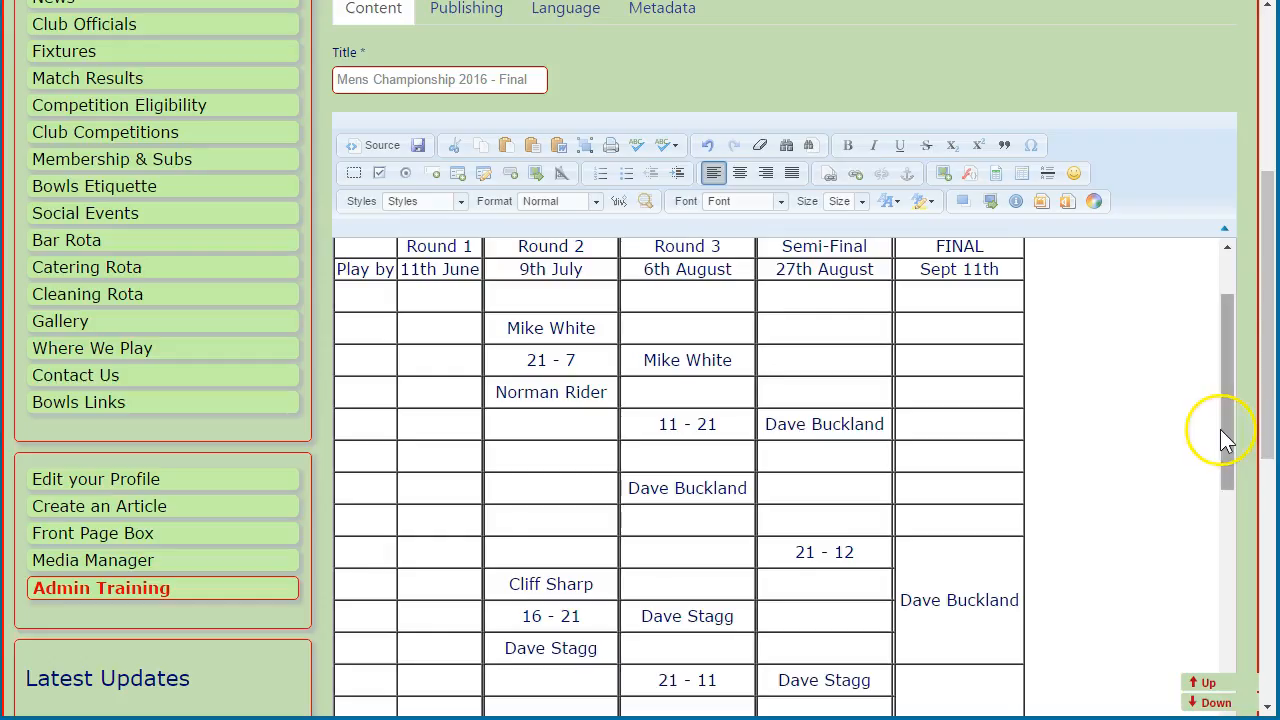
{"action": "scroll", "coordinate": [1224, 429], "scroll_direction": "up", "scroll_amount": 2}
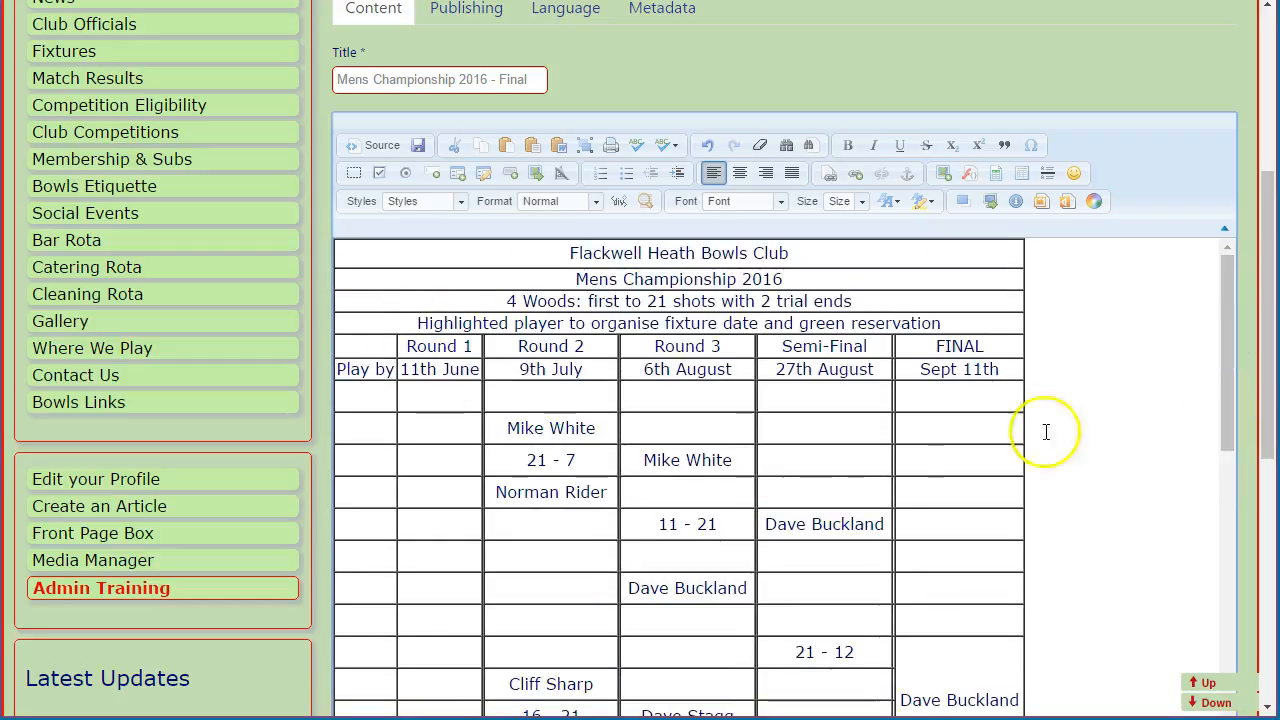
Step: Set the championship table's border size back to 0 in its table properties
{"action": "left_click_drag", "start_coordinate": [1226, 318], "coordinate": [1232, 262]}
{"action": "right_click", "coordinate": [358, 287]}
{"action": "left_click", "coordinate": [427, 474]}
{"action": "double_click", "coordinate": [516, 362]}
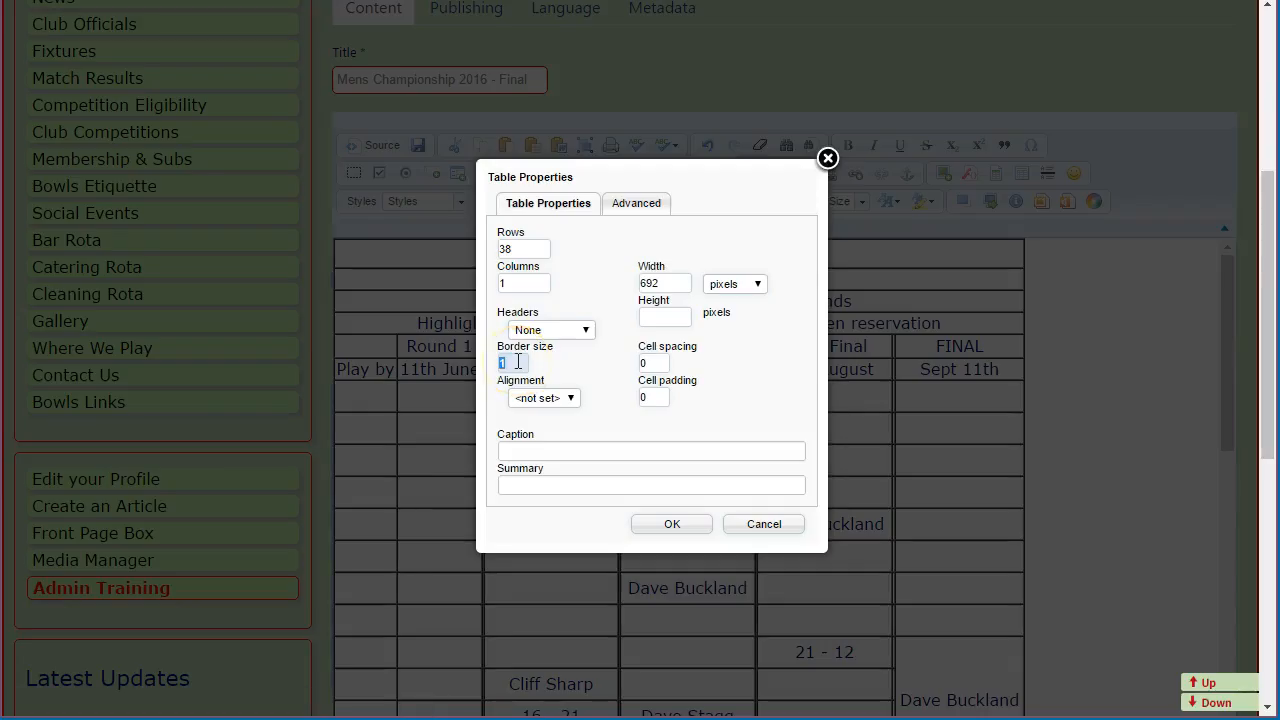
{"action": "left_click", "coordinate": [670, 524]}
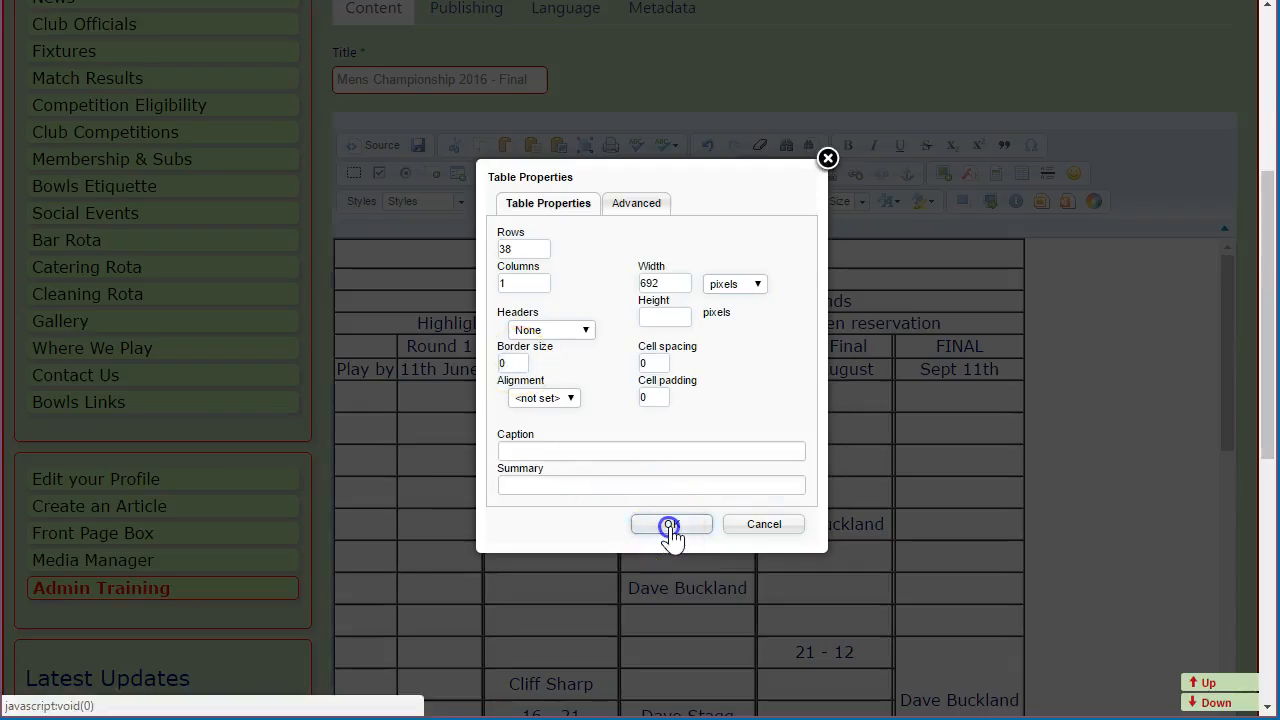
{"action": "left_click", "coordinate": [1073, 520]}
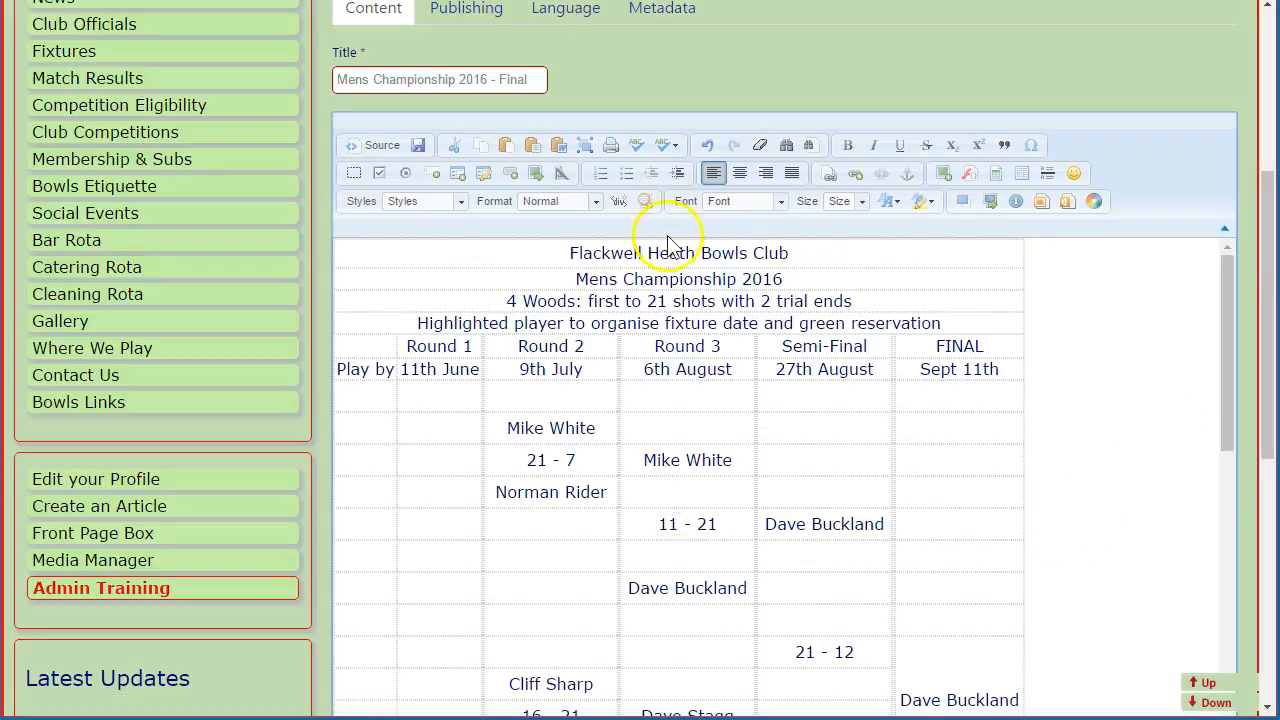
Step: Make the "Flackwell Heath Bowls Club" heading bold and set its font size to 20
{"action": "left_click_drag", "start_coordinate": [590, 253], "coordinate": [803, 255]}
{"action": "left_click", "coordinate": [847, 145]}
{"action": "left_click", "coordinate": [859, 203]}
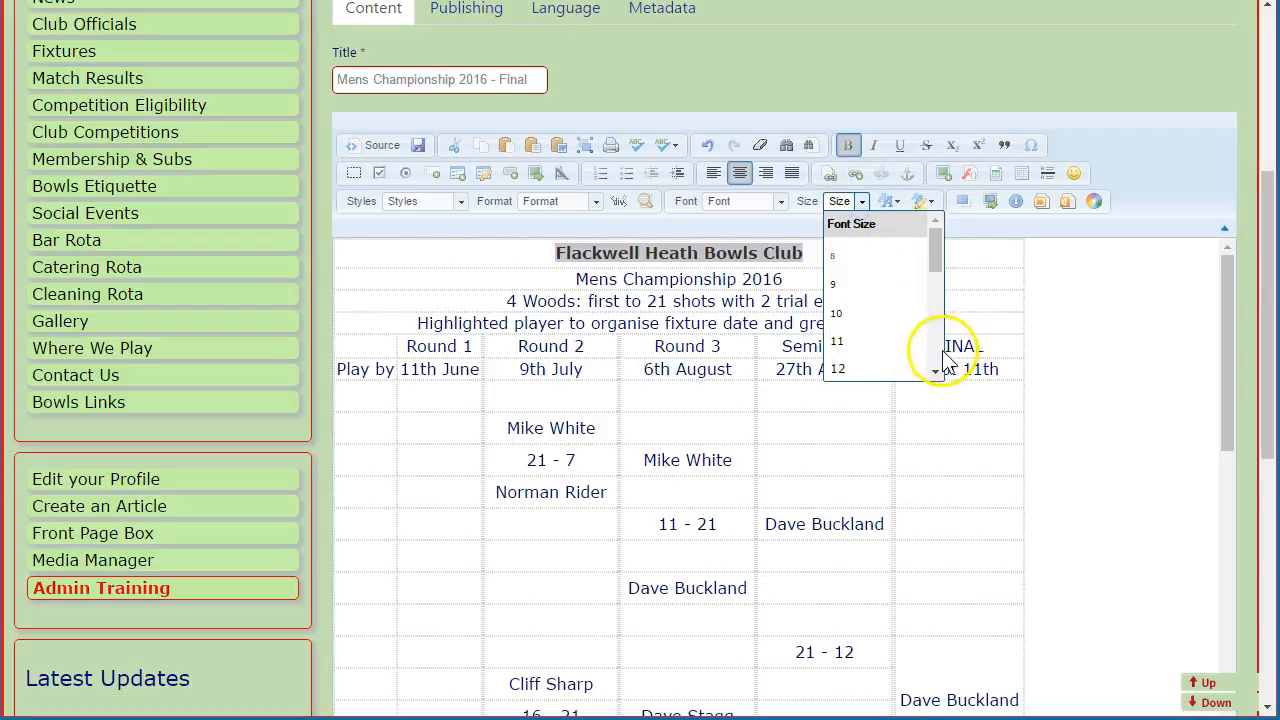
{"action": "scroll", "coordinate": [940, 360], "scroll_direction": "down", "scroll_amount": 3}
{"action": "left_click", "coordinate": [865, 330]}
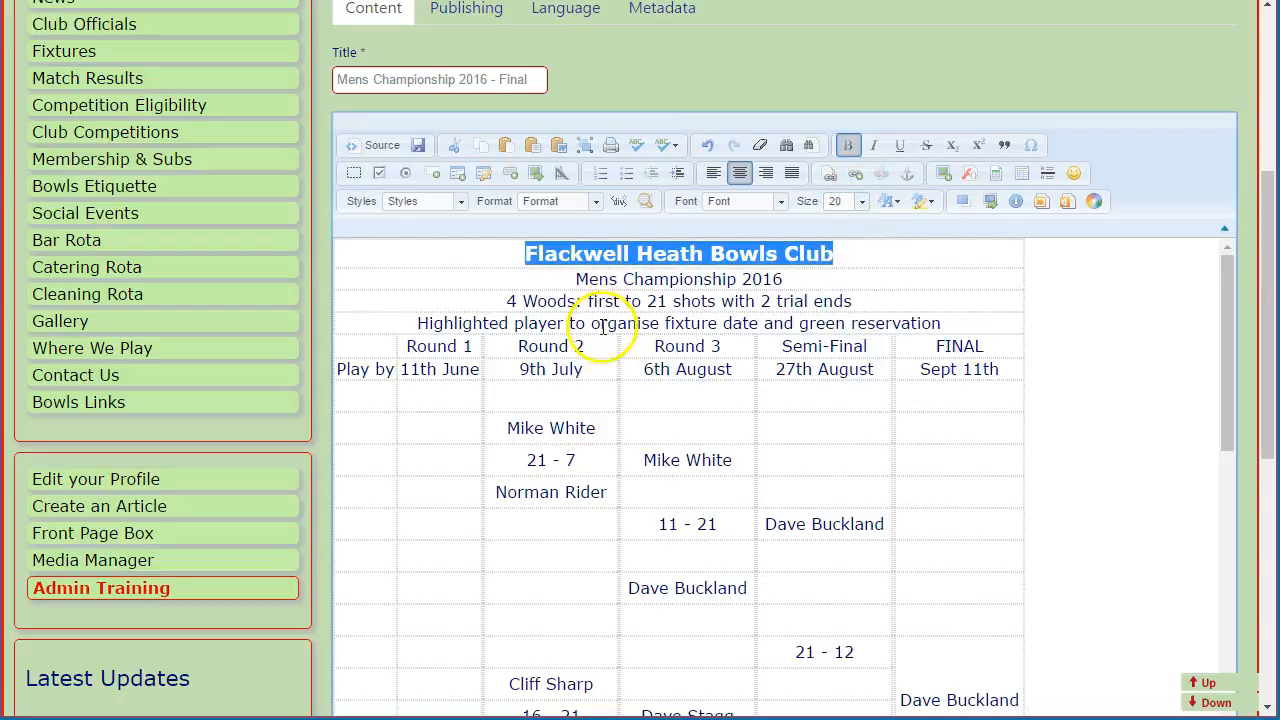
Step: Make the round headings row bold, from "Round 1" through "FINAL"
{"action": "left_click", "coordinate": [563, 368]}
{"action": "left_click_drag", "start_coordinate": [408, 350], "coordinate": [912, 358]}
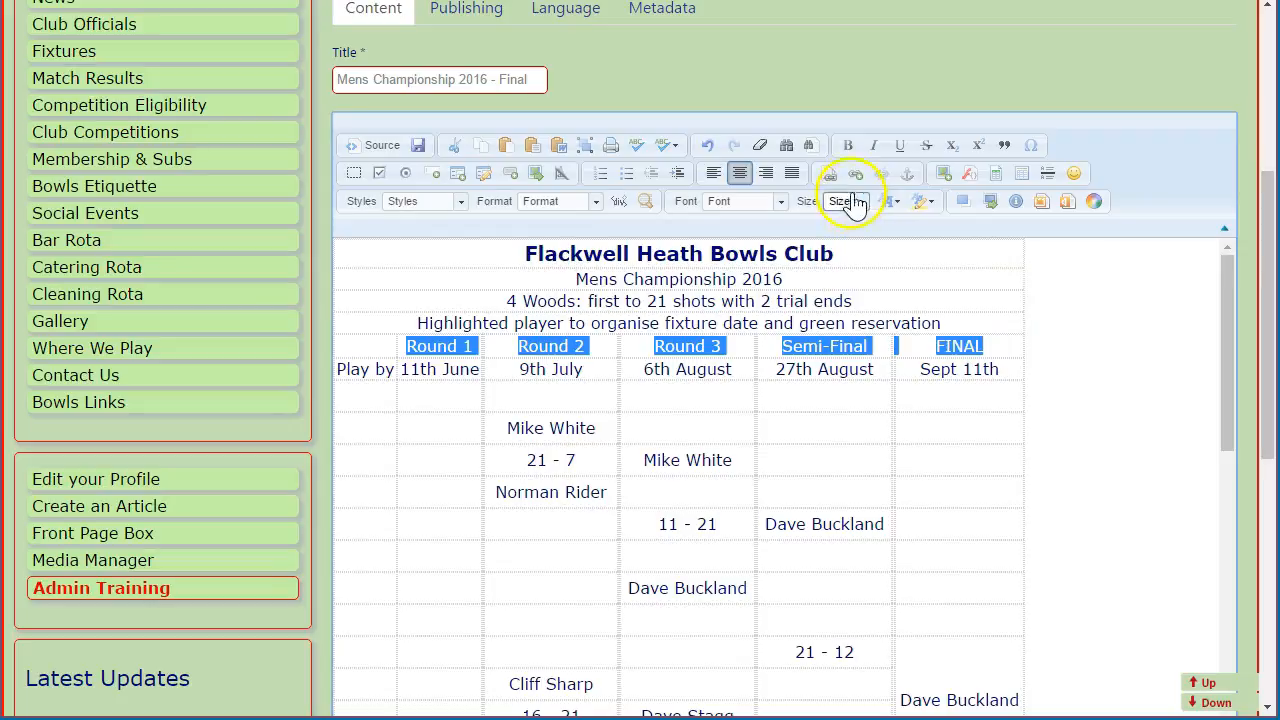
{"action": "left_click", "coordinate": [848, 150]}
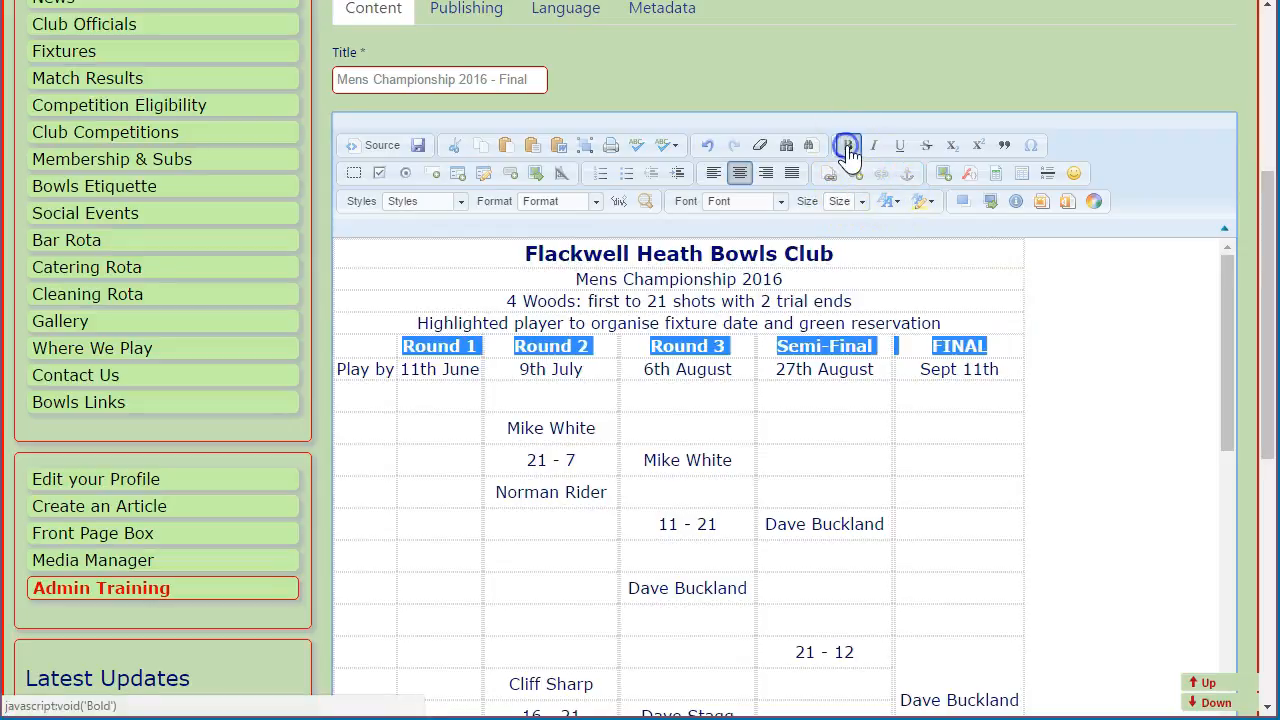
{"action": "left_click", "coordinate": [1117, 397]}
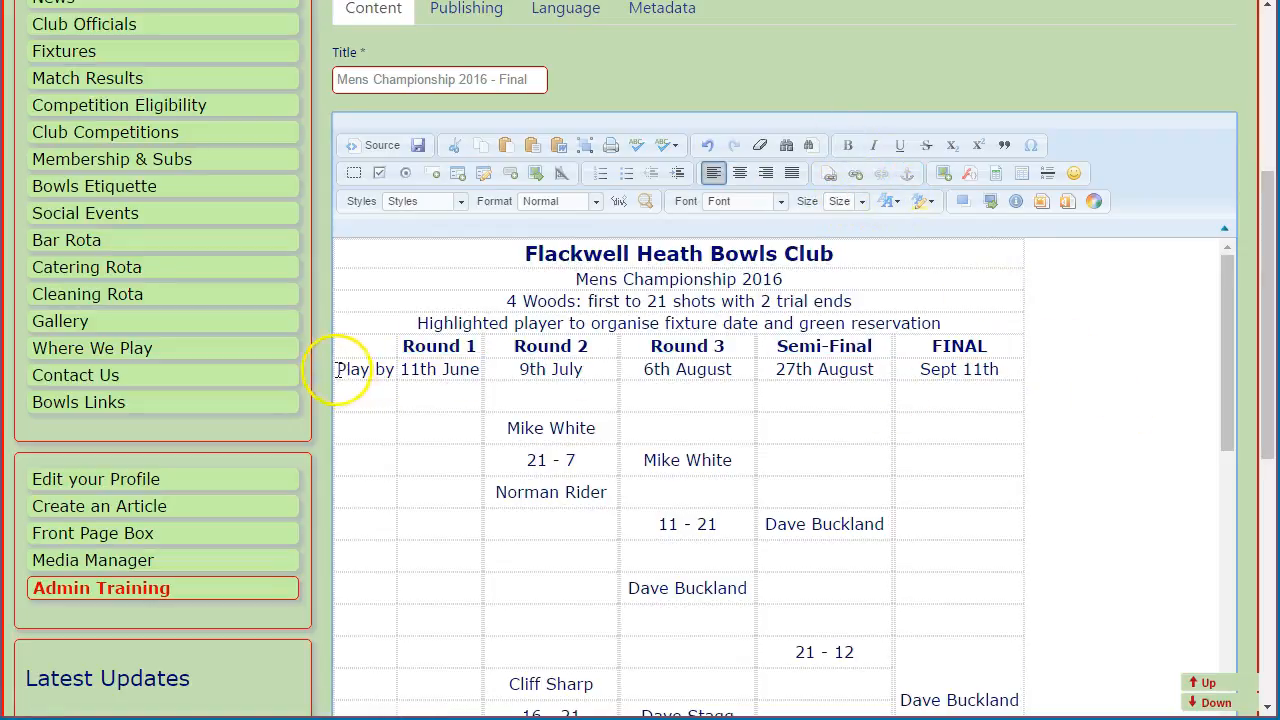
Step: Set the font size of the "Play by" dates row to 14, from "Play by" through "Sept 11th"
{"action": "left_click_drag", "start_coordinate": [339, 370], "coordinate": [975, 374]}
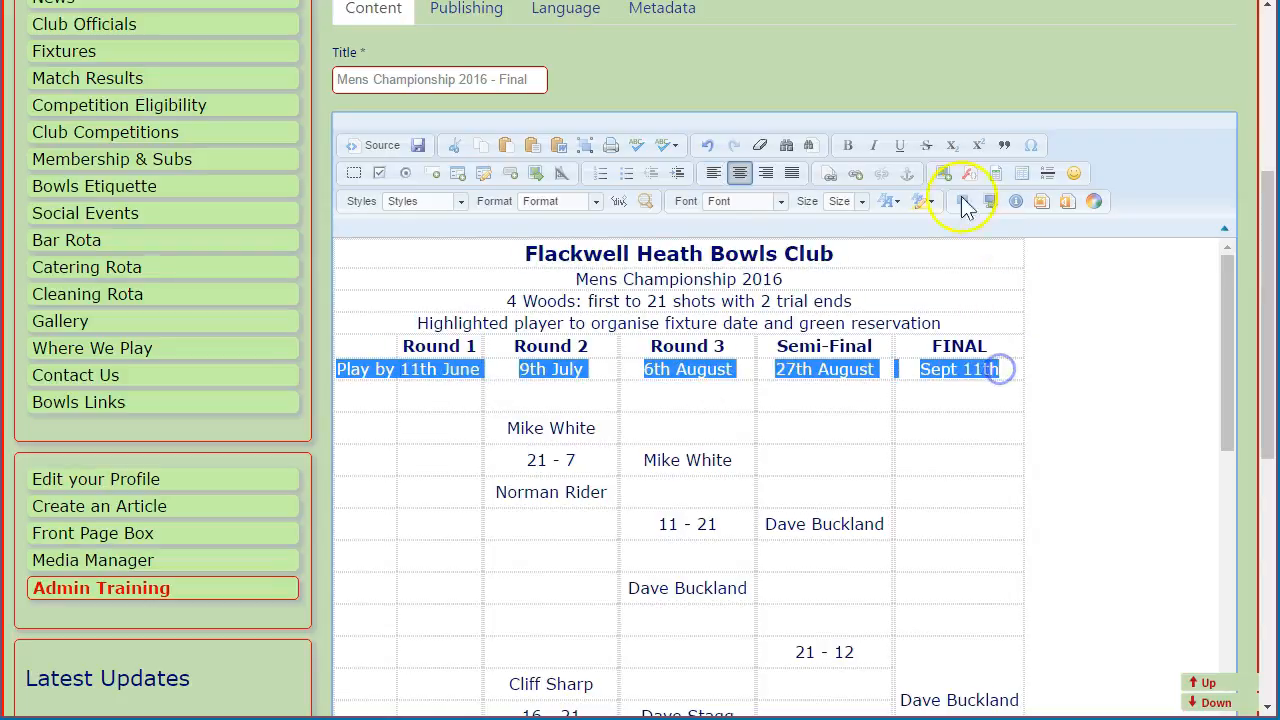
{"action": "left_click", "coordinate": [859, 202]}
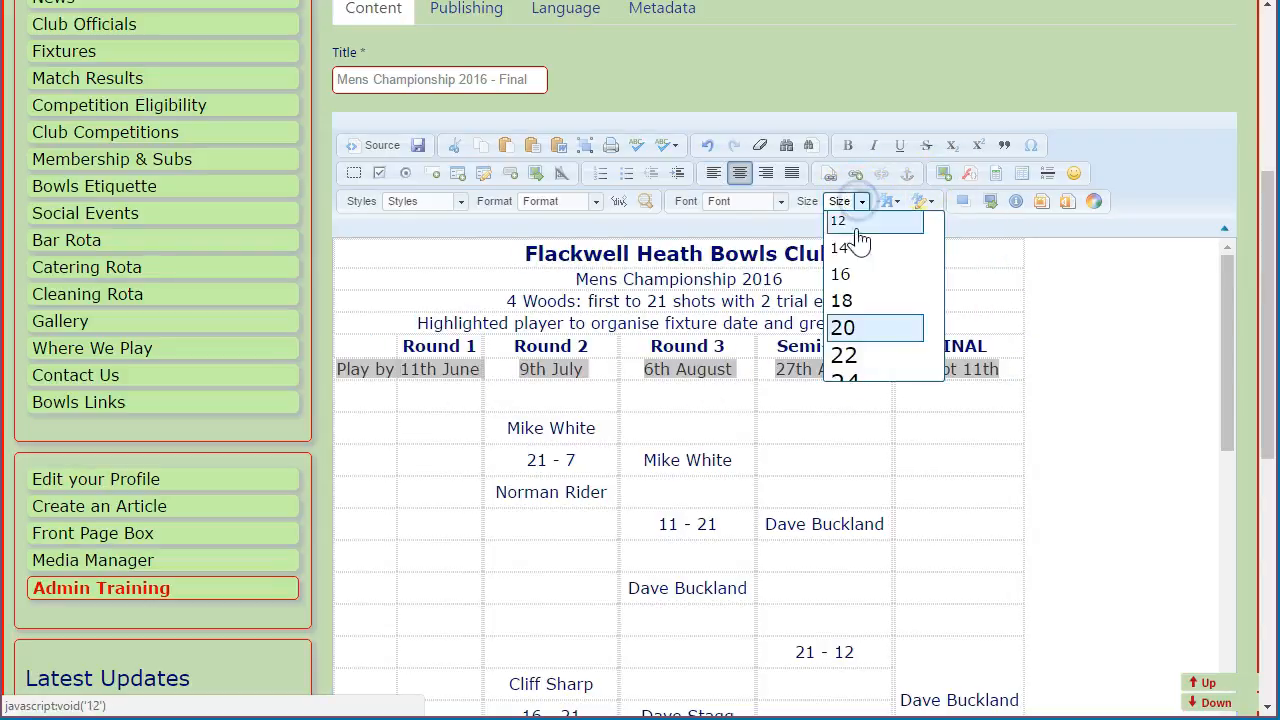
{"action": "left_click", "coordinate": [839, 250]}
{"action": "left_click", "coordinate": [1006, 354]}
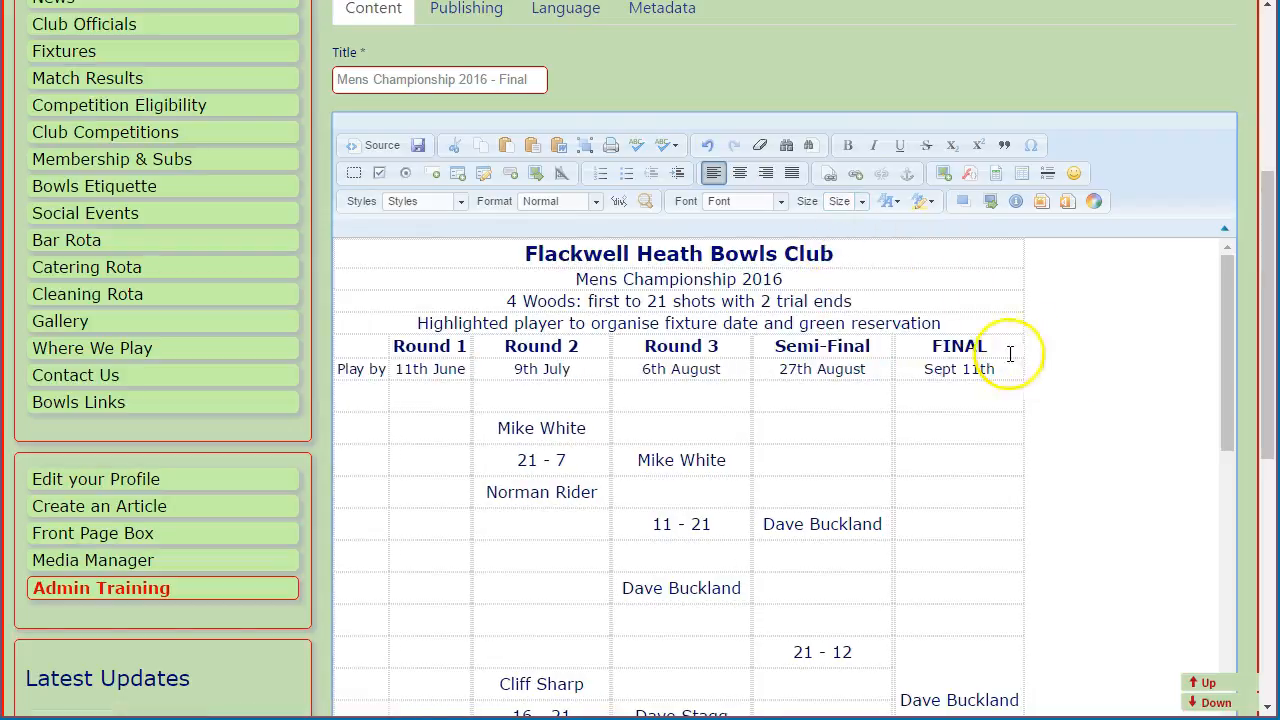
Step: Apply a yellow background to the line "Highlighted player to organise fixture date and green reservation"
{"action": "left_click_drag", "start_coordinate": [418, 323], "coordinate": [931, 311]}
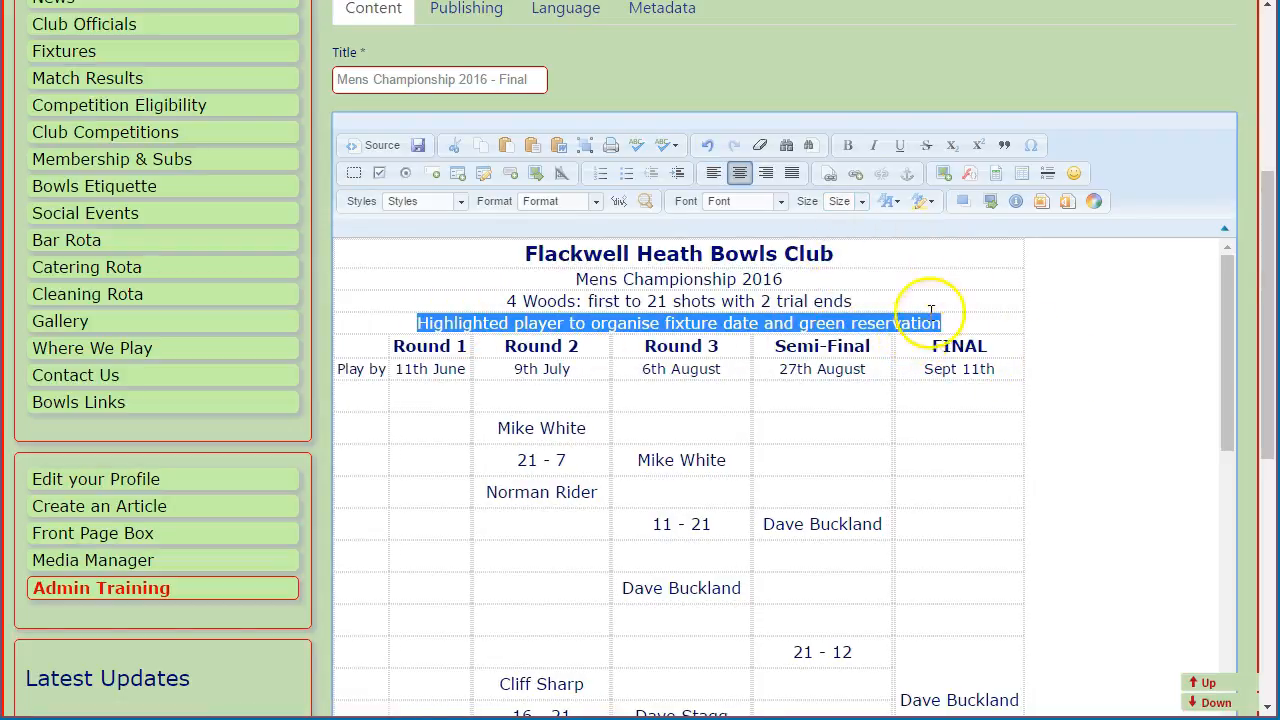
{"action": "left_click", "coordinate": [922, 201]}
{"action": "left_click", "coordinate": [955, 297]}
{"action": "left_click", "coordinate": [1114, 372]}
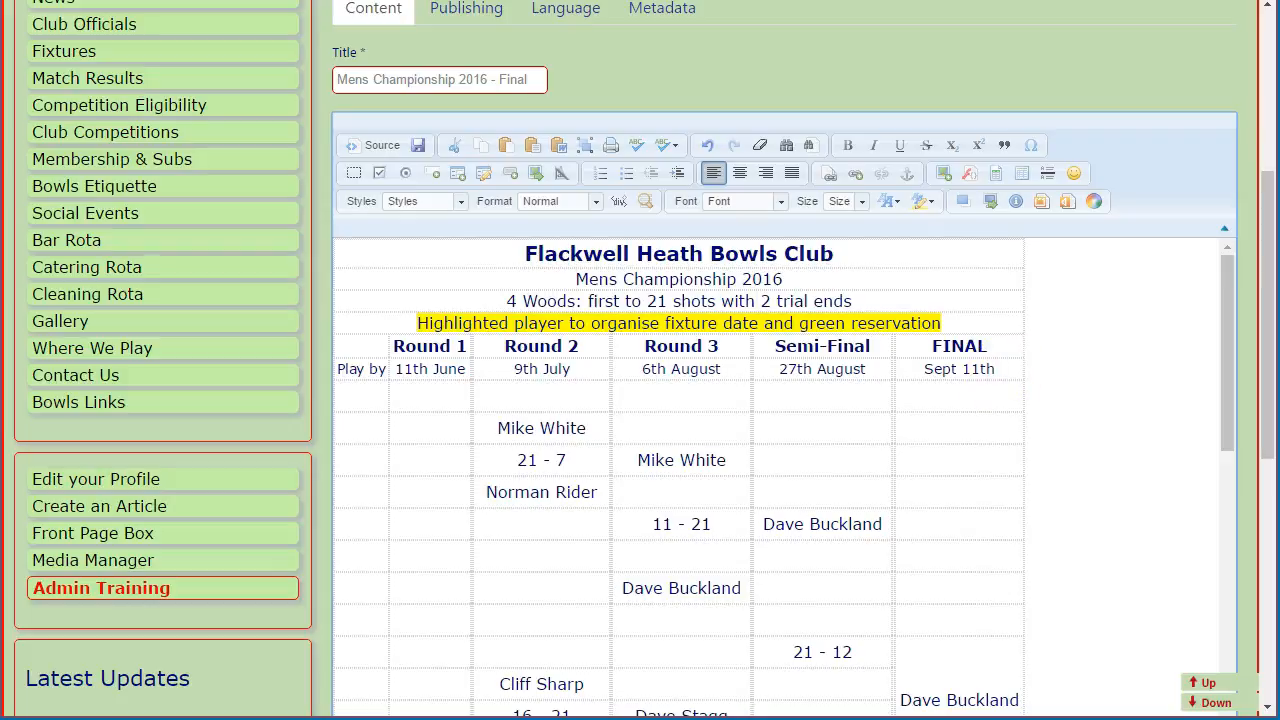
Step: Save the edited "Mens Championship 2016 - Final" article and dismiss the message above it
{"action": "left_click_drag", "start_coordinate": [1279, 0], "coordinate": [861, 23]}
{"action": "scroll", "coordinate": [826, 340], "scroll_direction": "up", "scroll_amount": 5}
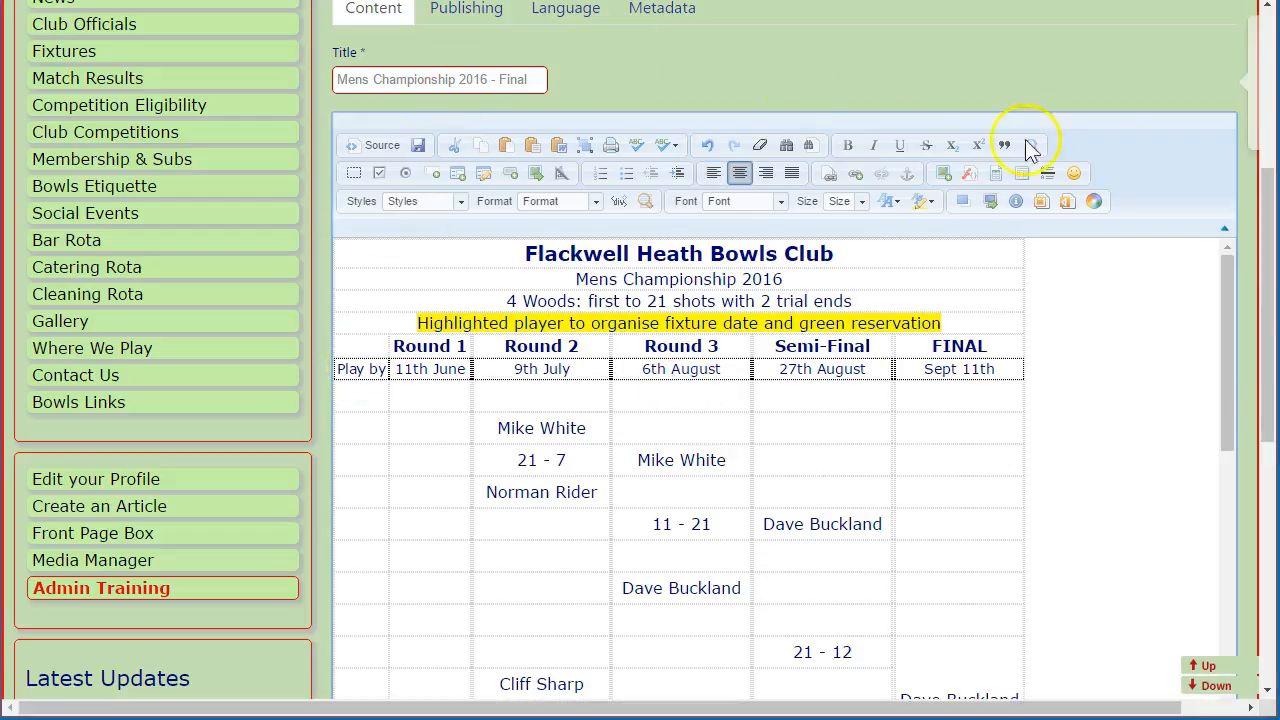
{"action": "left_click_drag", "start_coordinate": [1266, 309], "coordinate": [1272, 232]}
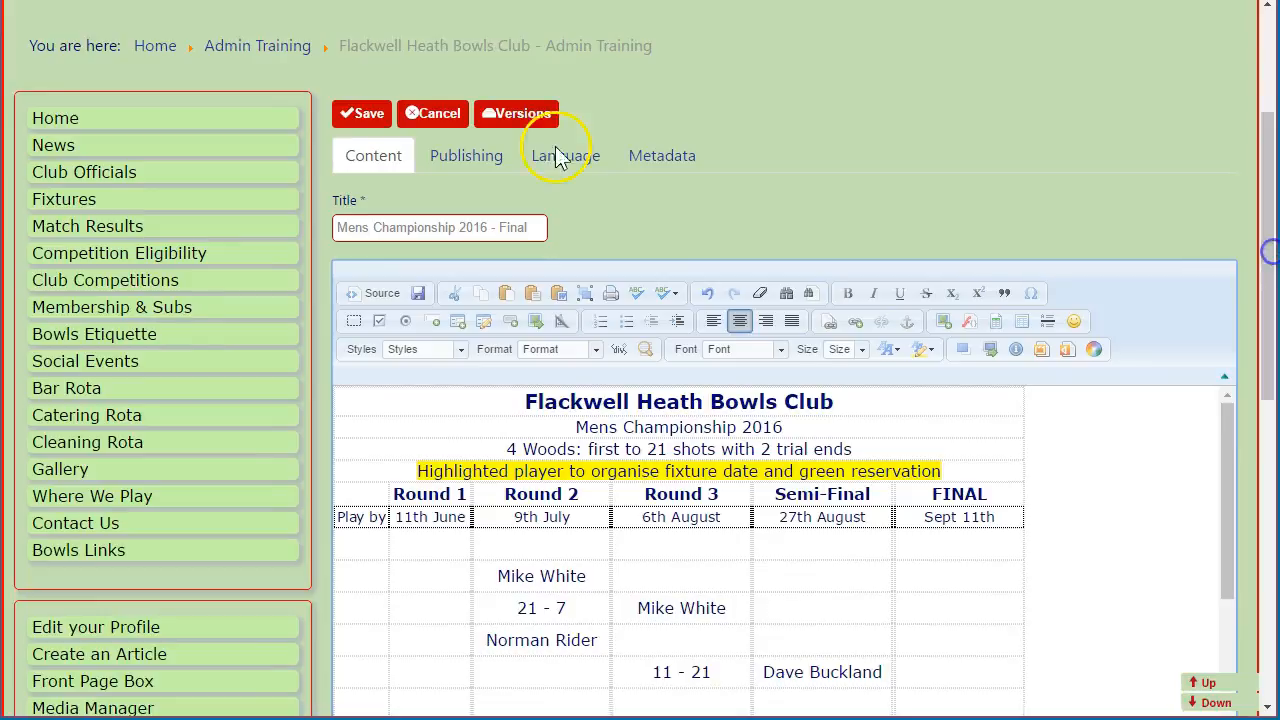
{"action": "left_click", "coordinate": [362, 114]}
{"action": "scroll", "coordinate": [295, 327], "scroll_direction": "down", "scroll_amount": 2}
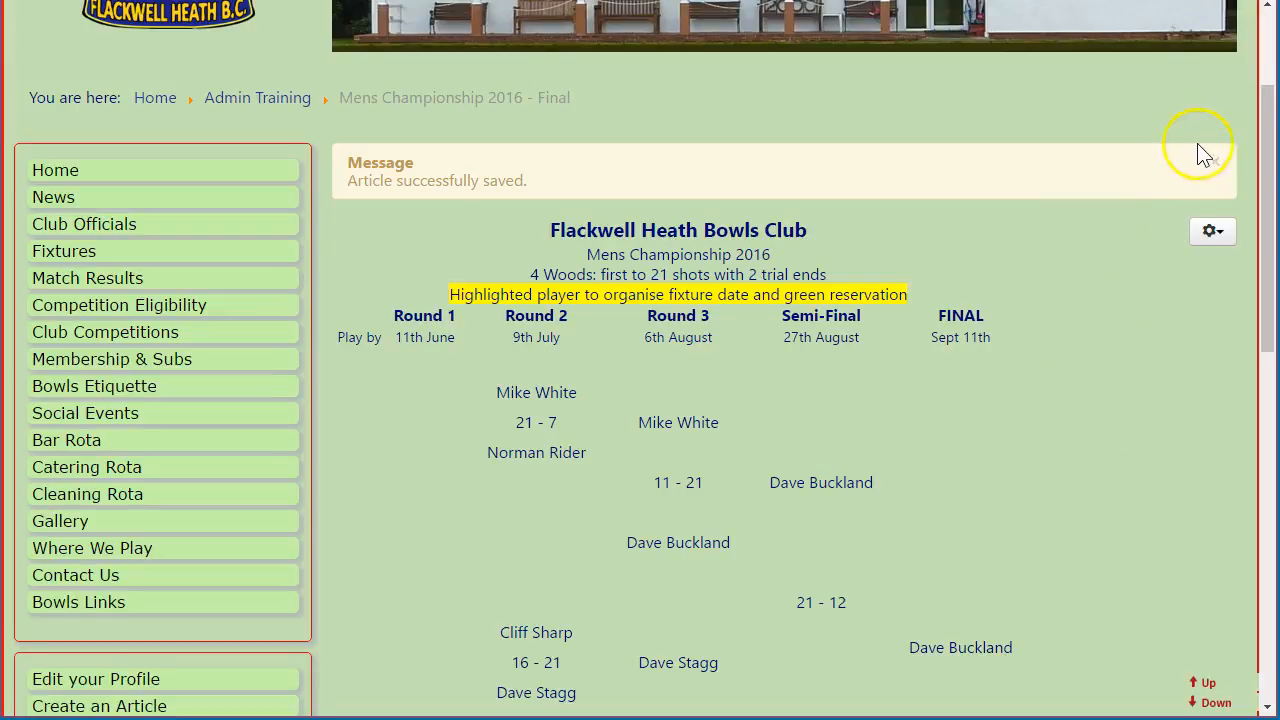
{"action": "left_click", "coordinate": [1216, 168]}
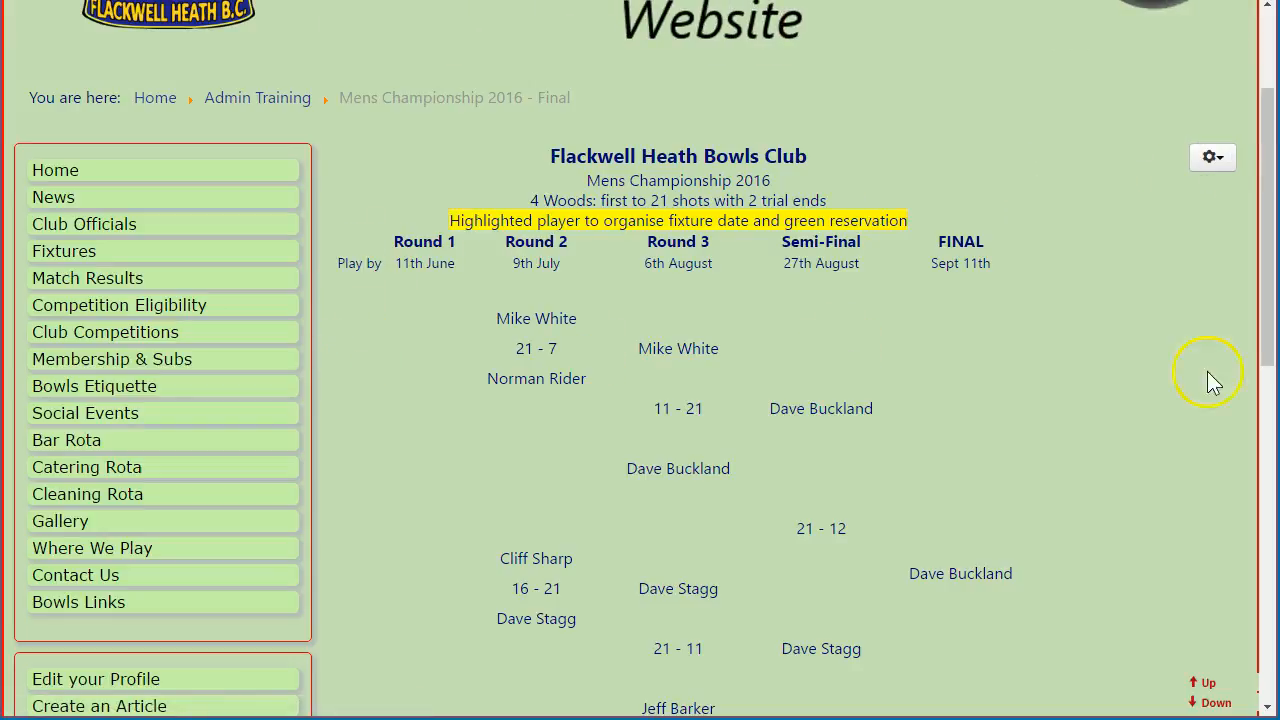
Step: Switch to the Excel workbook and examine the formatting of the whole Mens Singles draw, from its headings to the last rows
{"action": "left_click_drag", "start_coordinate": [1279, 40], "coordinate": [1002, 184]}
{"action": "left_click", "coordinate": [955, 271]}
{"action": "scroll", "coordinate": [1013, 283], "scroll_direction": "down", "scroll_amount": 2}
{"action": "scroll", "coordinate": [1013, 283], "scroll_direction": "down", "scroll_amount": 9}
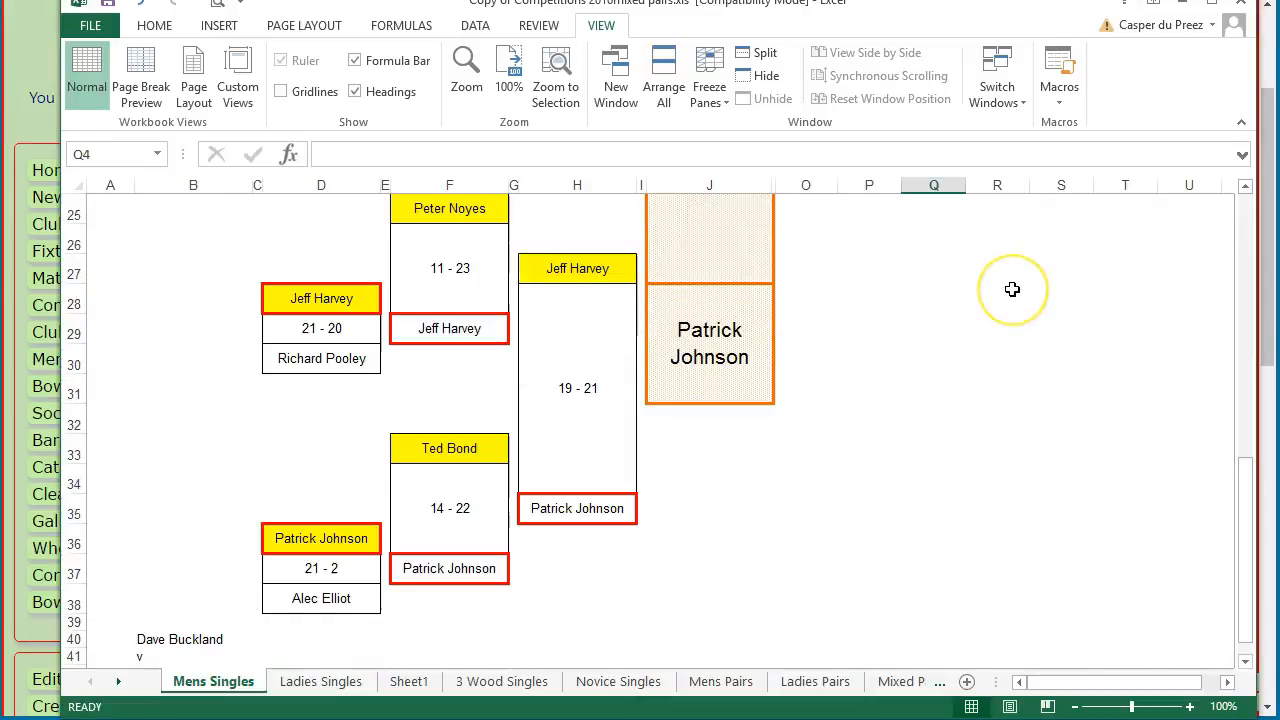
{"action": "scroll", "coordinate": [1010, 288], "scroll_direction": "up", "scroll_amount": 2}
{"action": "scroll", "coordinate": [1010, 288], "scroll_direction": "up", "scroll_amount": 9}
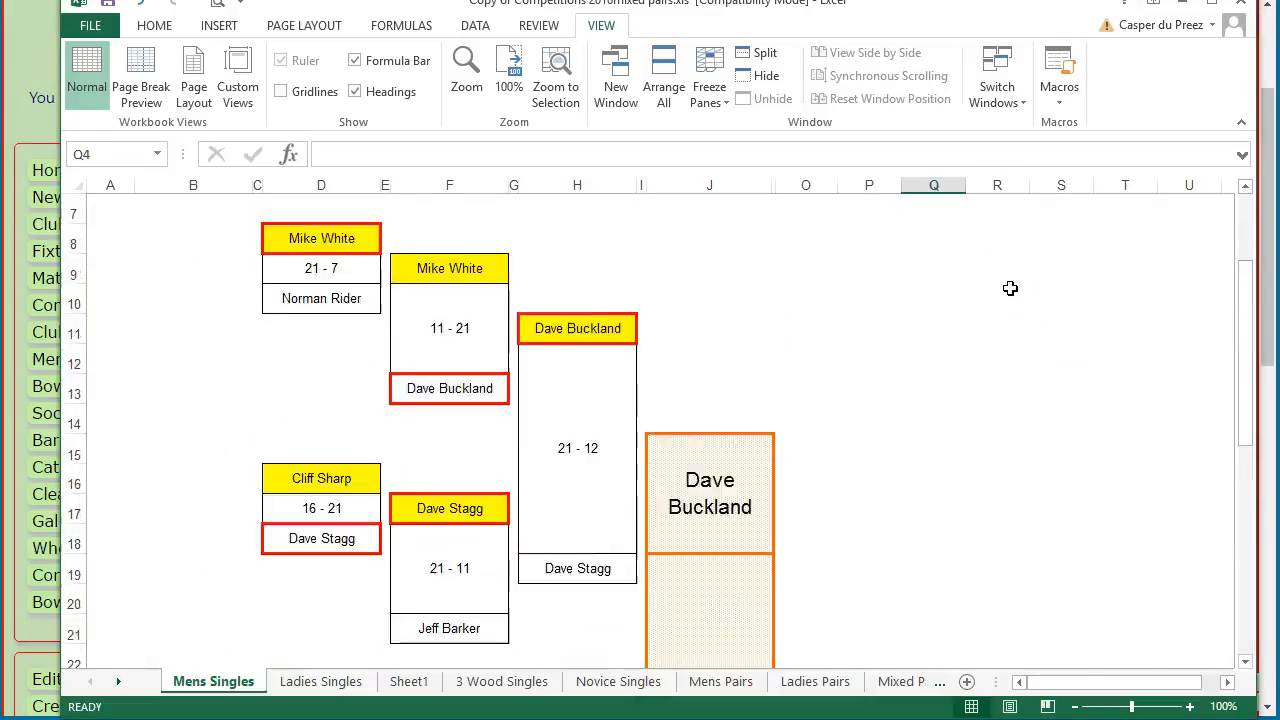
{"action": "left_click", "coordinate": [1021, 275]}
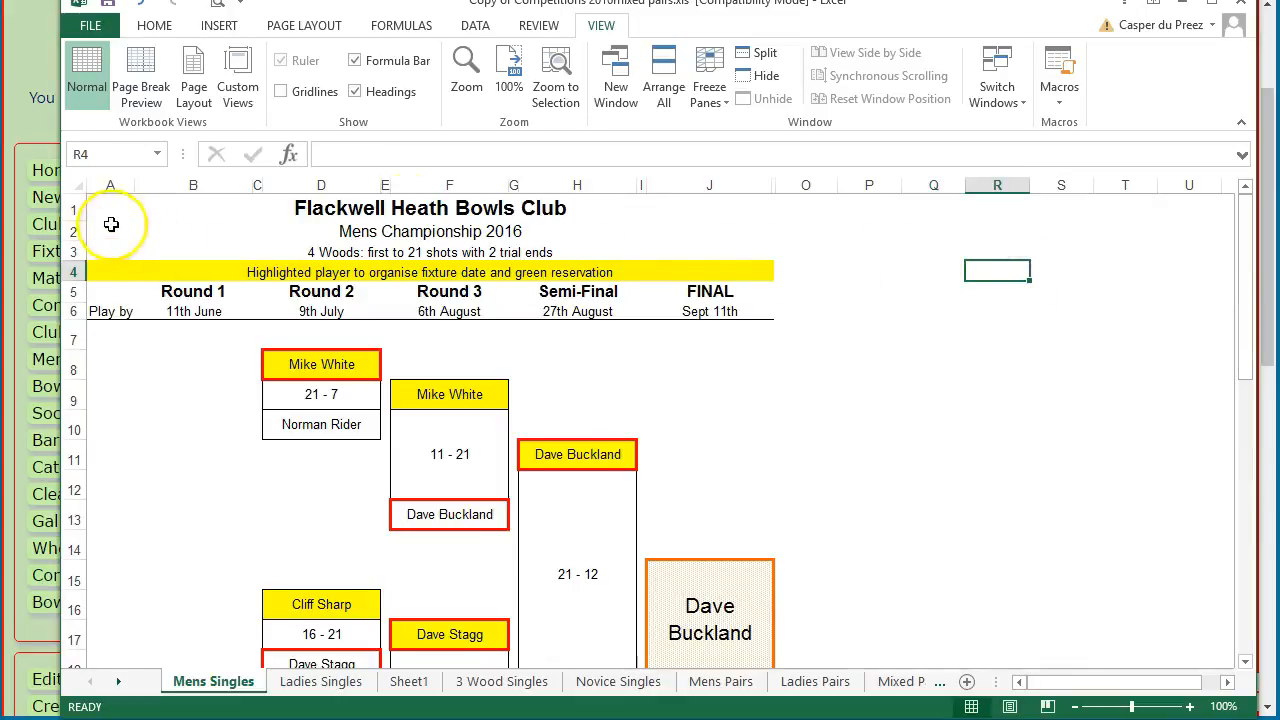
{"action": "scroll", "coordinate": [905, 345], "scroll_direction": "down", "scroll_amount": 9}
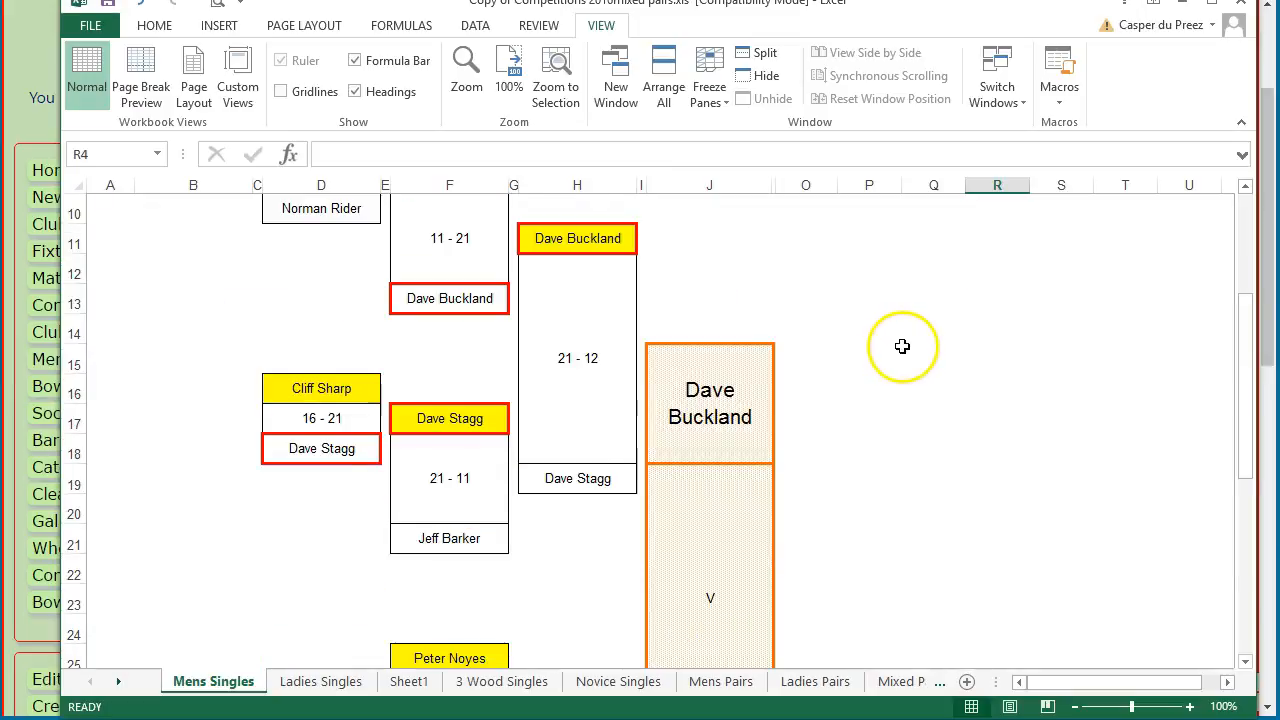
{"action": "scroll", "coordinate": [908, 352], "scroll_direction": "down", "scroll_amount": 2}
{"action": "scroll", "coordinate": [917, 363], "scroll_direction": "up", "scroll_amount": 5}
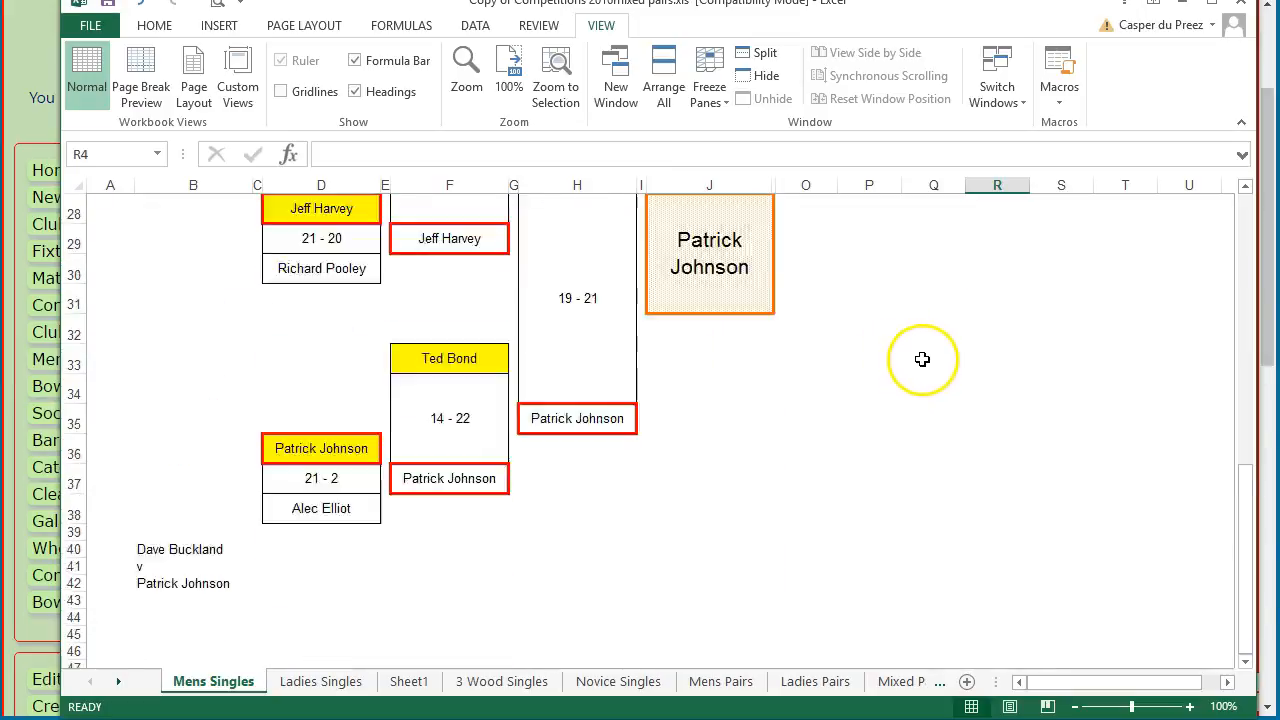
{"action": "scroll", "coordinate": [1056, 397], "scroll_direction": "up", "scroll_amount": 6}
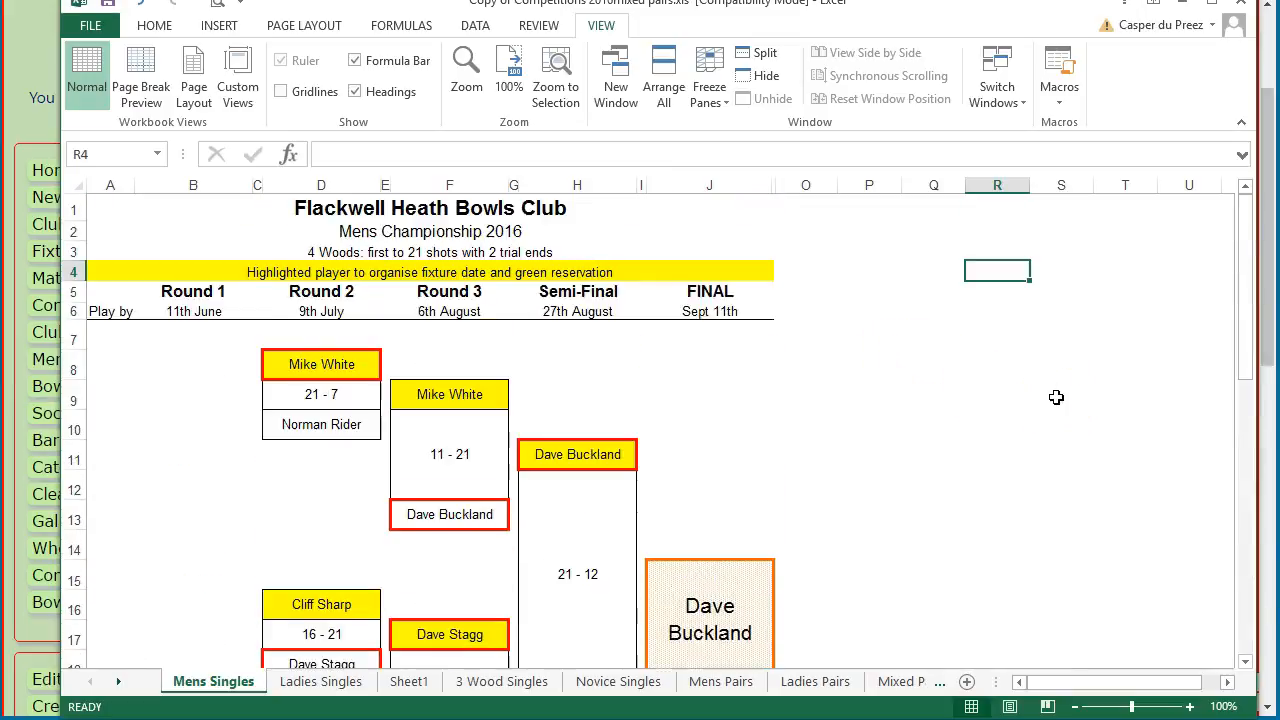
{"action": "left_click", "coordinate": [1066, 310]}
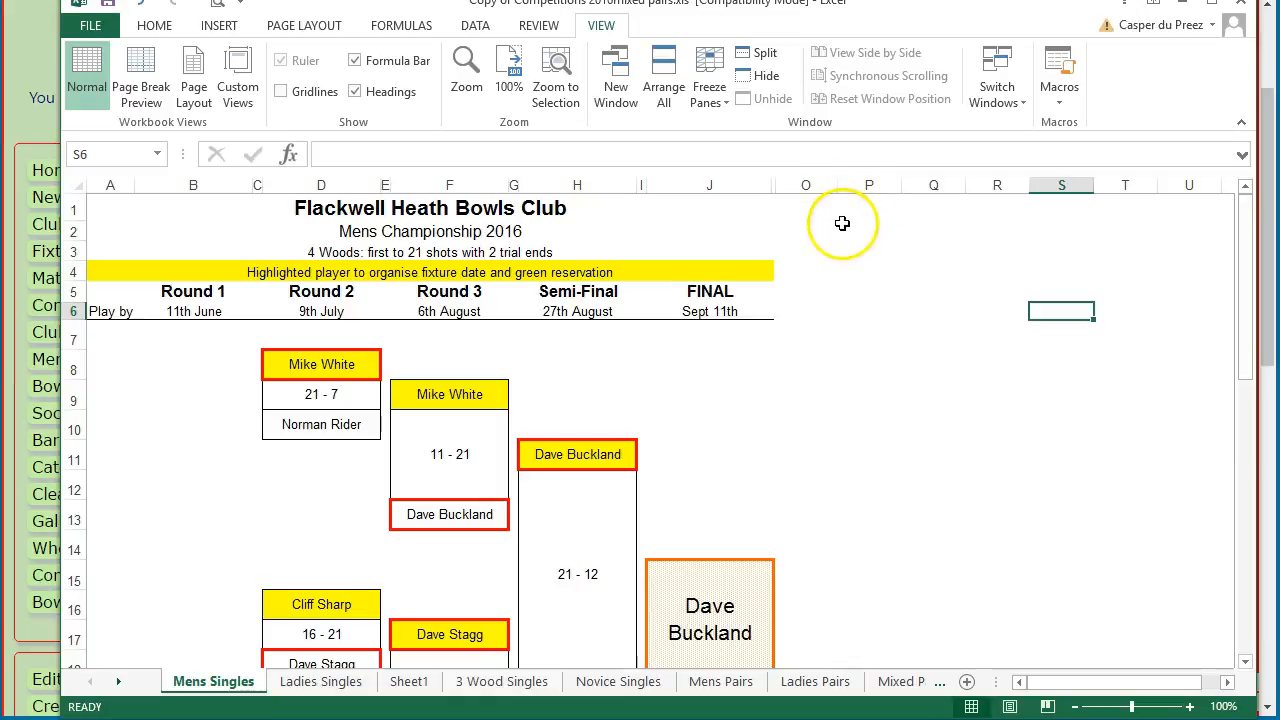
Step: Unhide the hidden columns between J and O on the Mens Singles sheet
{"action": "left_click_drag", "start_coordinate": [749, 185], "coordinate": [806, 186]}
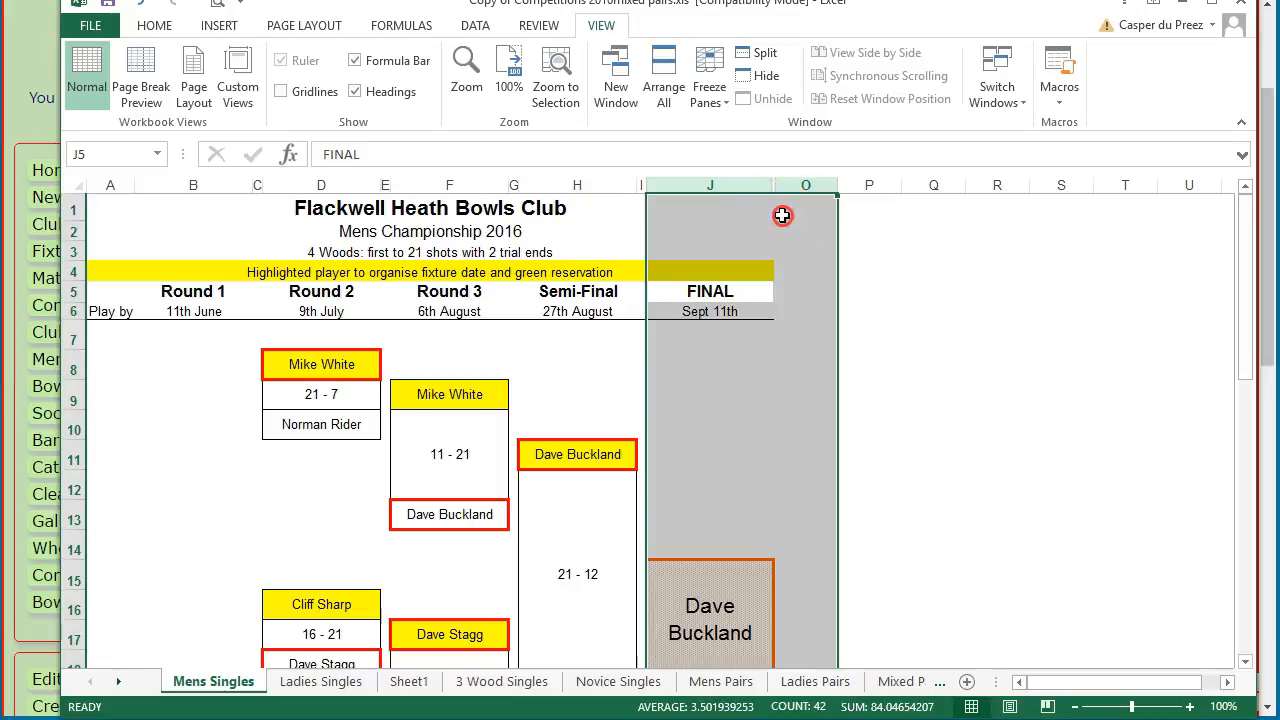
{"action": "right_click", "coordinate": [782, 216]}
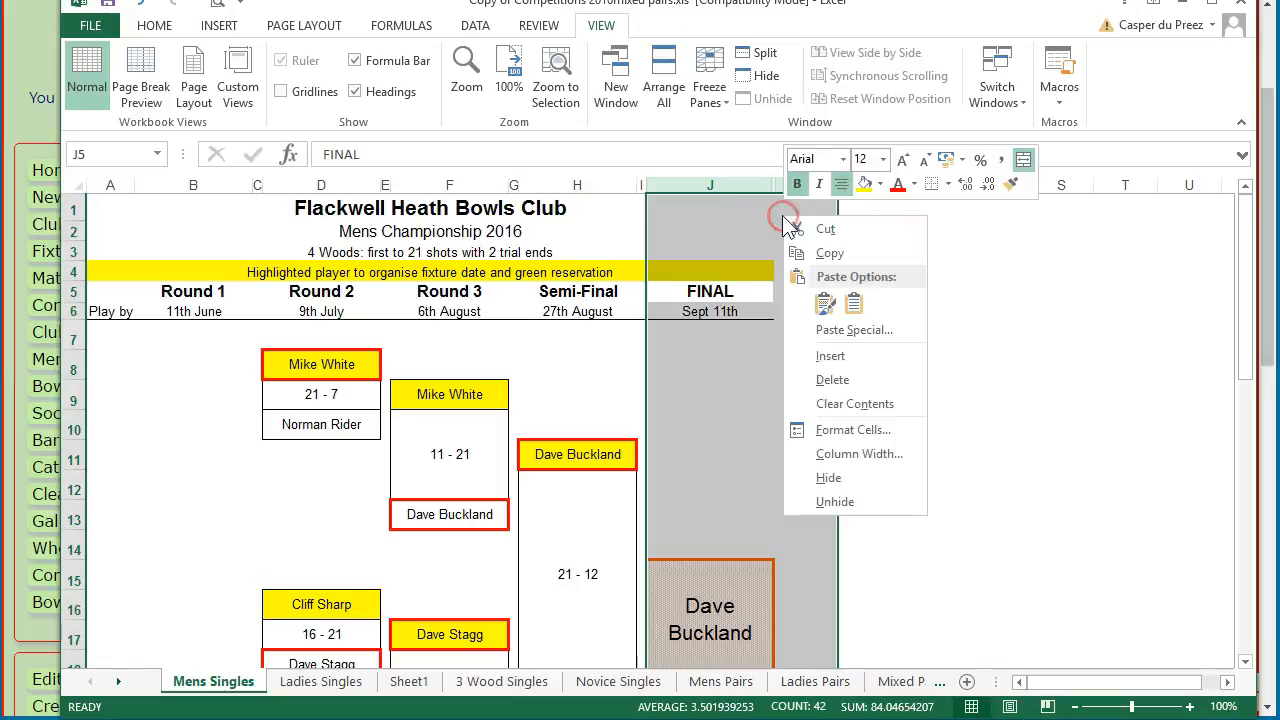
{"action": "left_click", "coordinate": [835, 502]}
{"action": "left_click", "coordinate": [1117, 312]}
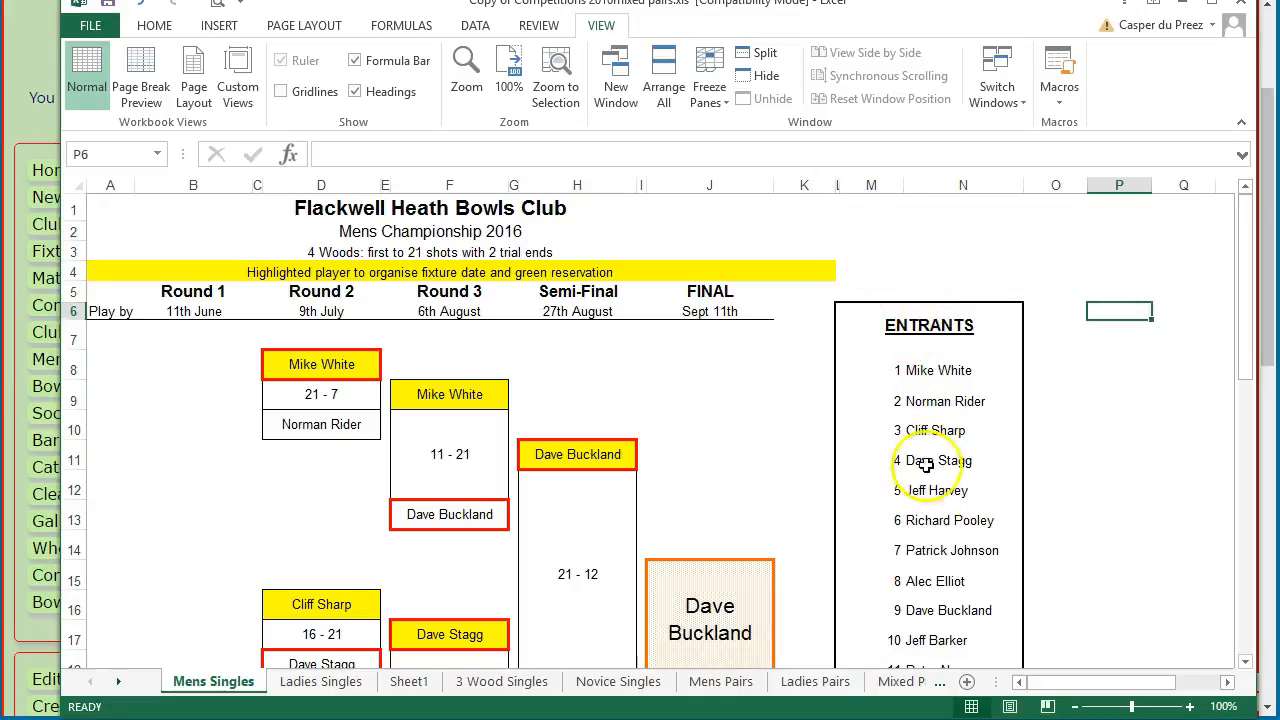
Step: Examine the entrants list and the LOOKUP formula that fills cell D8 from it
{"action": "scroll", "coordinate": [1095, 440], "scroll_direction": "down", "scroll_amount": 1}
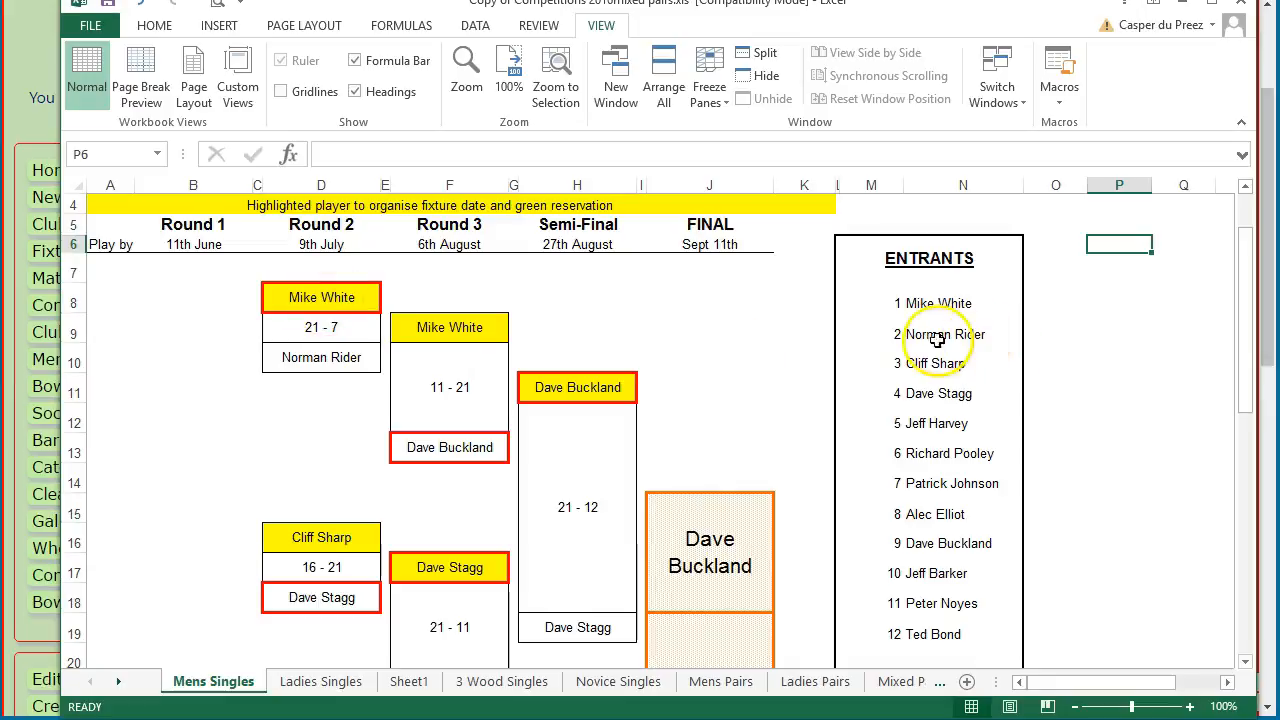
{"action": "left_click", "coordinate": [311, 298]}
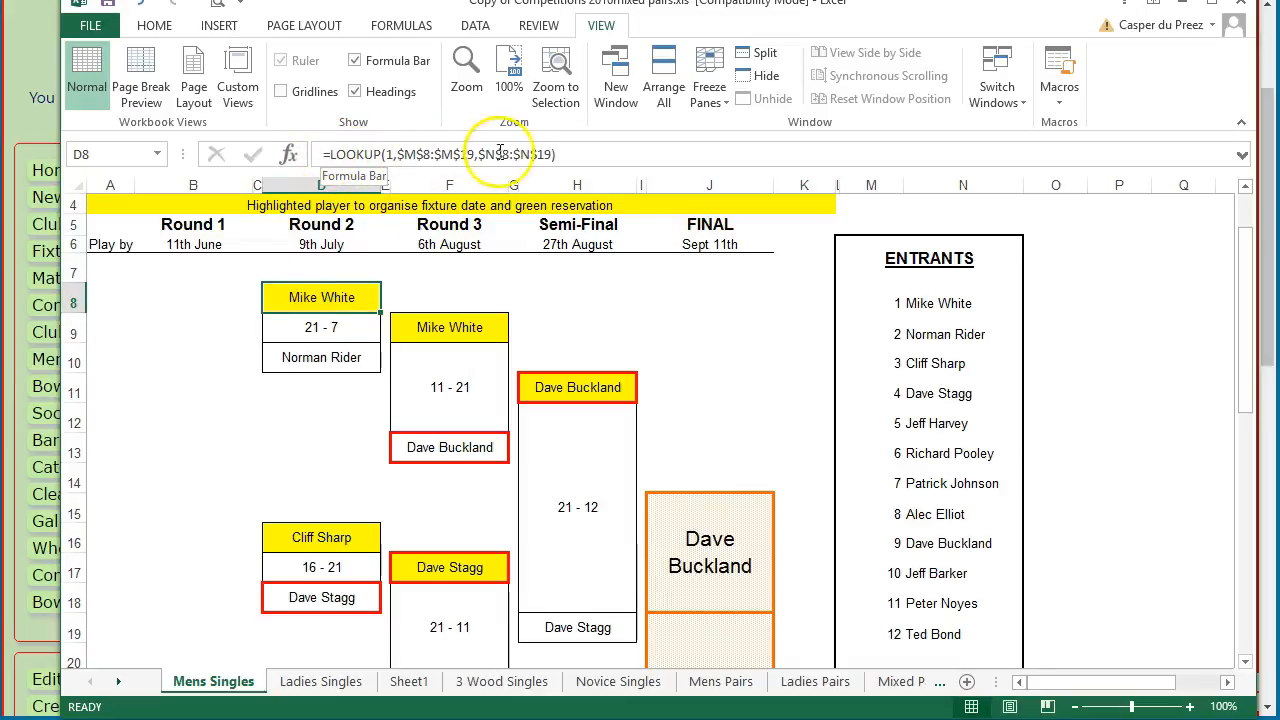
{"action": "scroll", "coordinate": [967, 290], "scroll_direction": "down", "scroll_amount": 1}
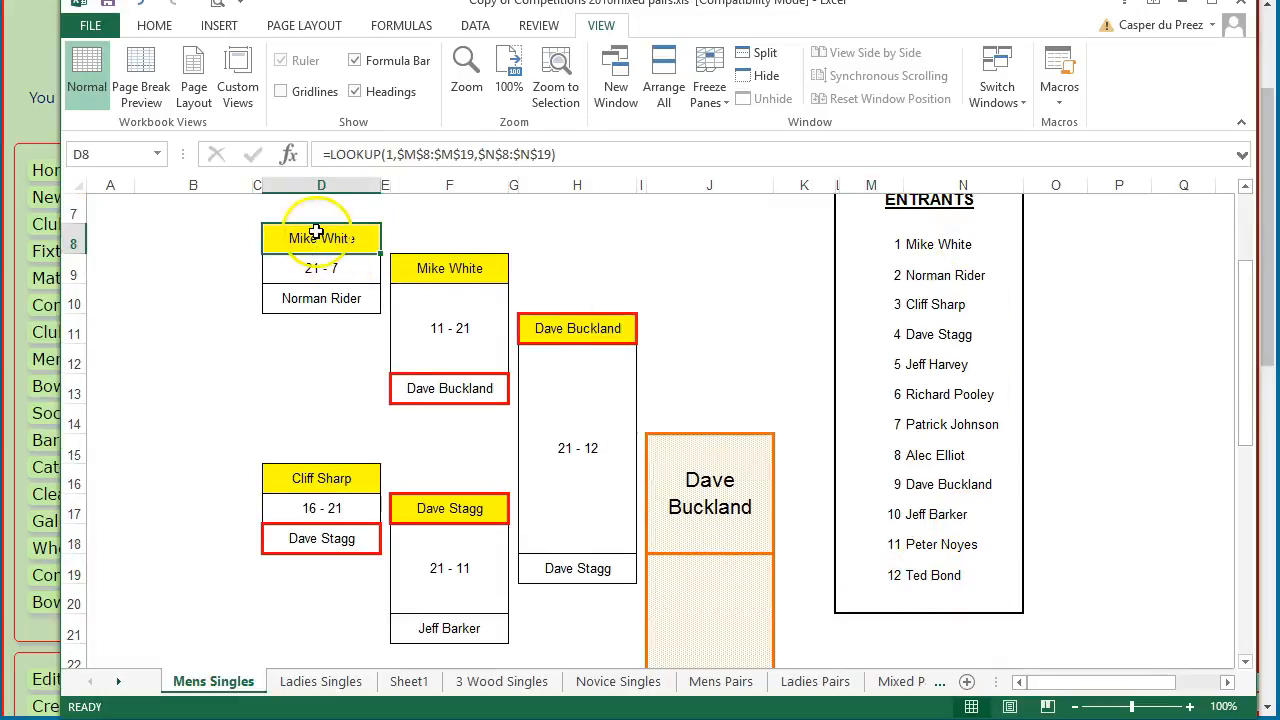
{"action": "scroll", "coordinate": [350, 170], "scroll_direction": "up", "scroll_amount": 1}
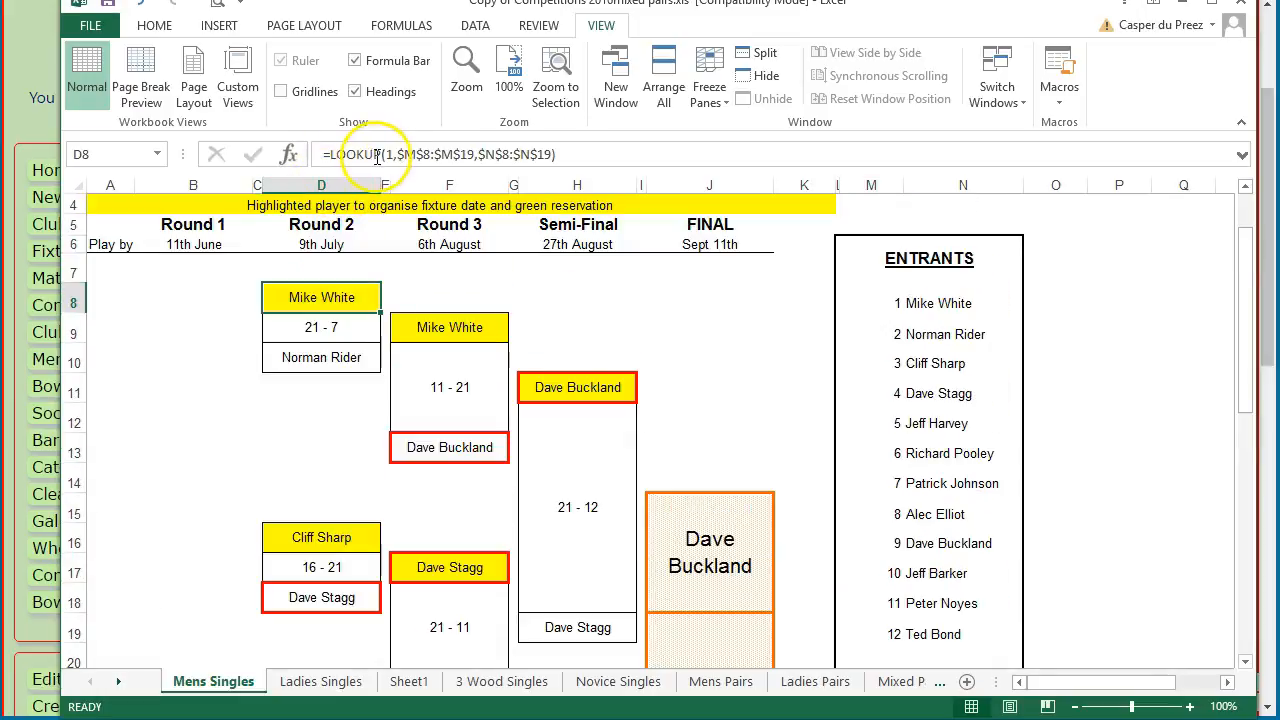
{"action": "left_click_drag", "start_coordinate": [399, 154], "coordinate": [479, 154]}
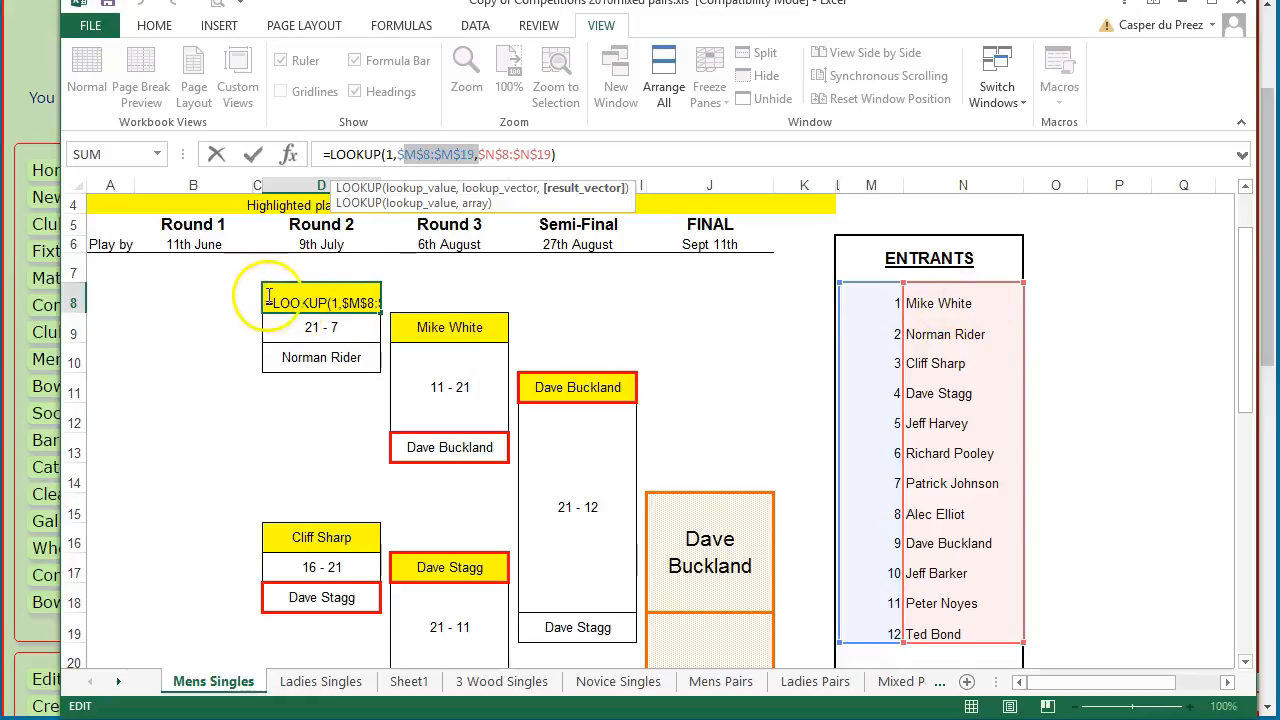
{"action": "left_click", "coordinate": [798, 276]}
{"action": "left_click", "coordinate": [1152, 281]}
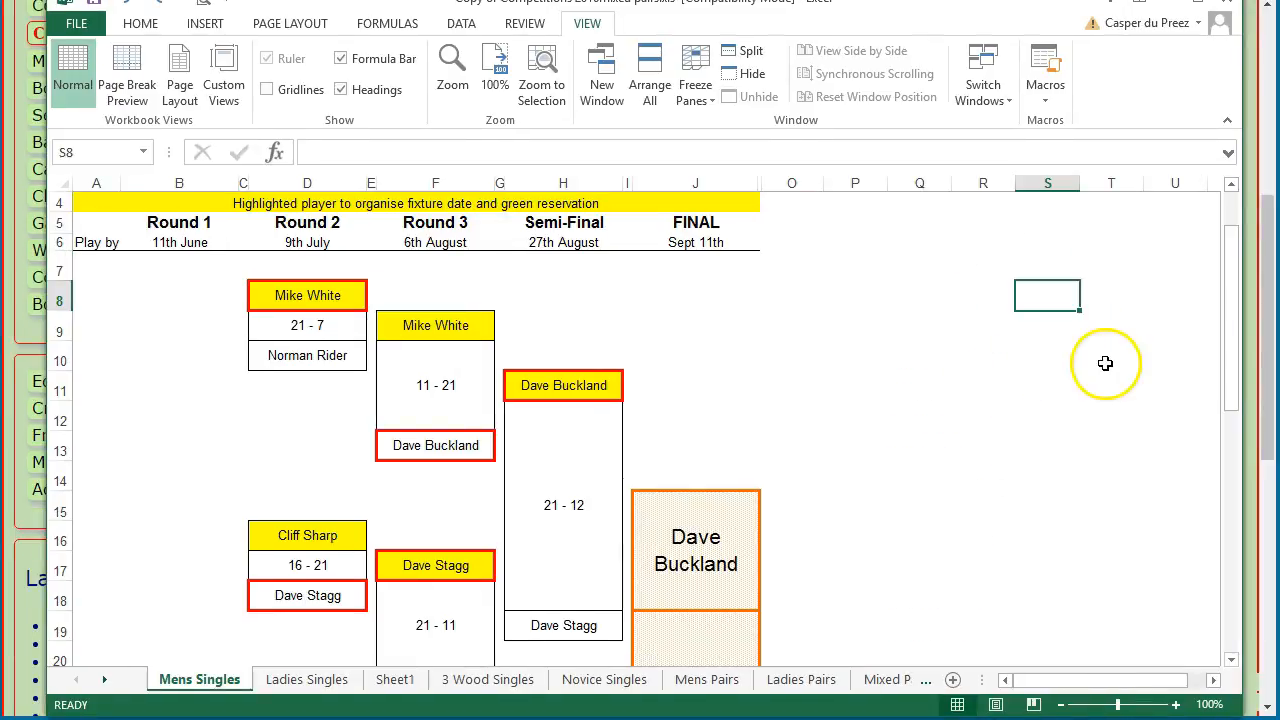
Step: Try the Mens Singles sheet at 80% zoom and return it to 100%
{"action": "scroll", "coordinate": [1105, 363], "scroll_direction": "up", "scroll_amount": 1}
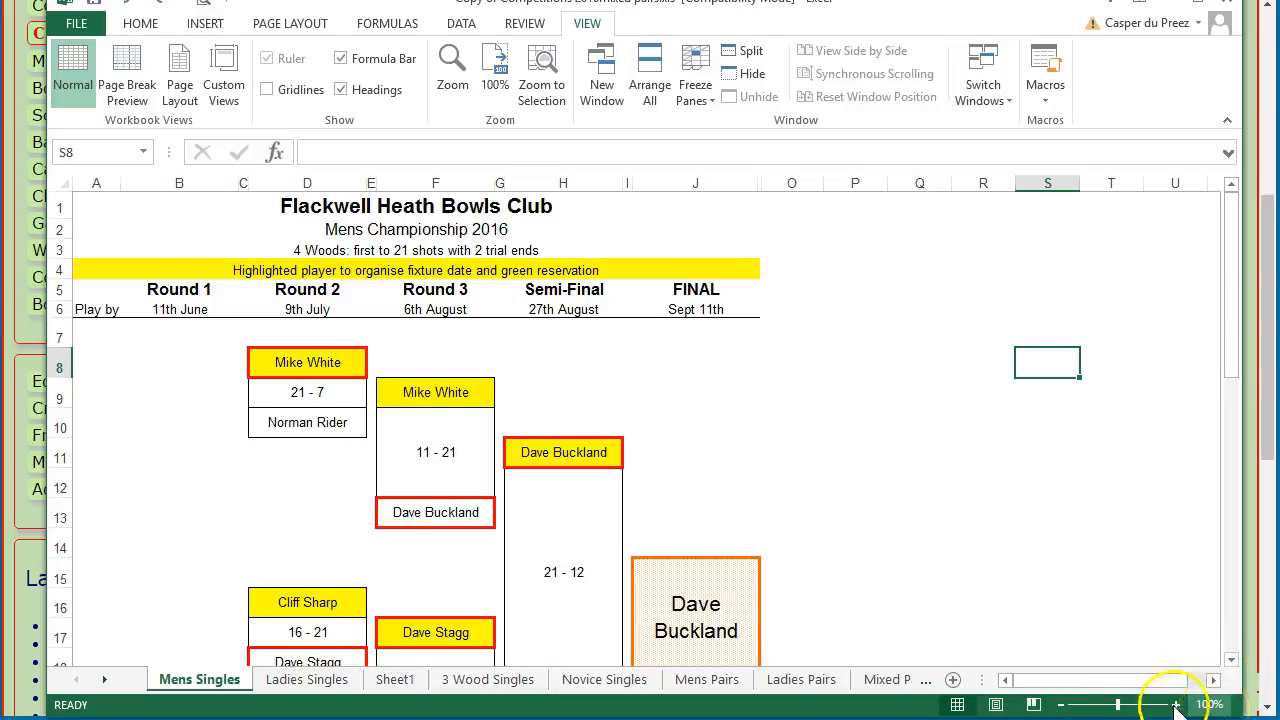
{"action": "left_click", "coordinate": [1062, 705]}
{"action": "left_click", "coordinate": [1062, 705]}
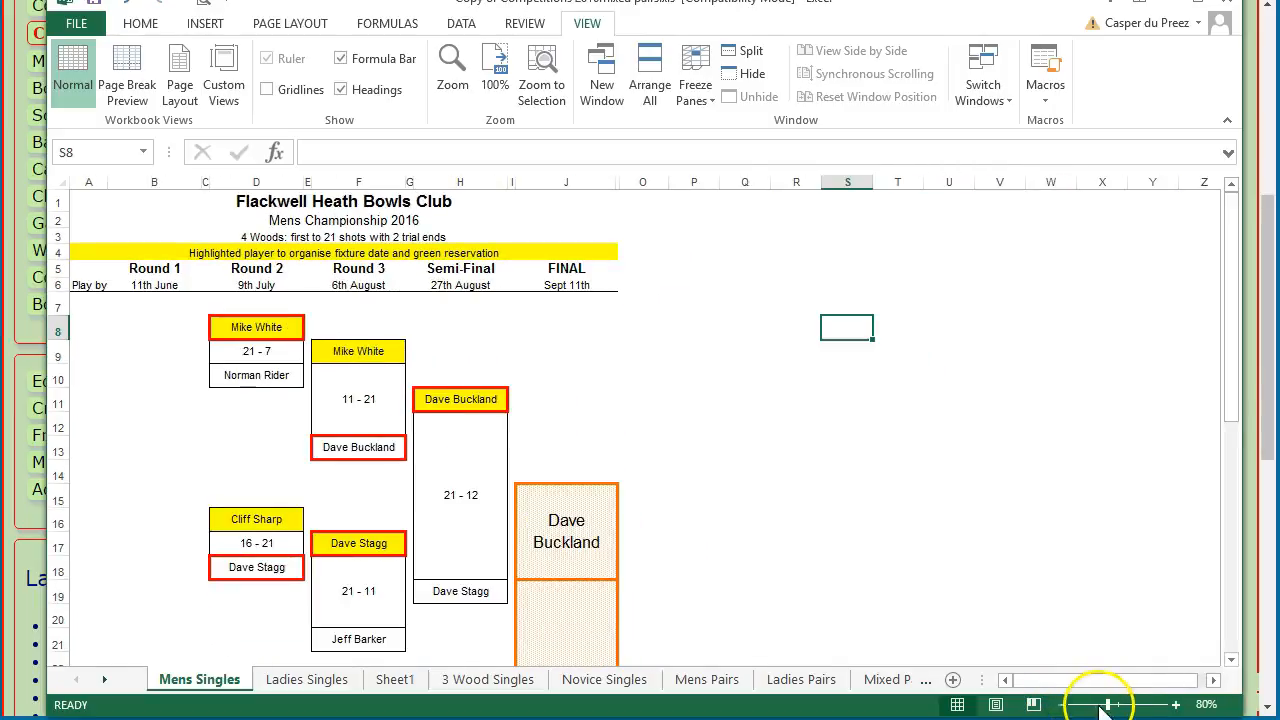
{"action": "left_click", "coordinate": [1176, 705]}
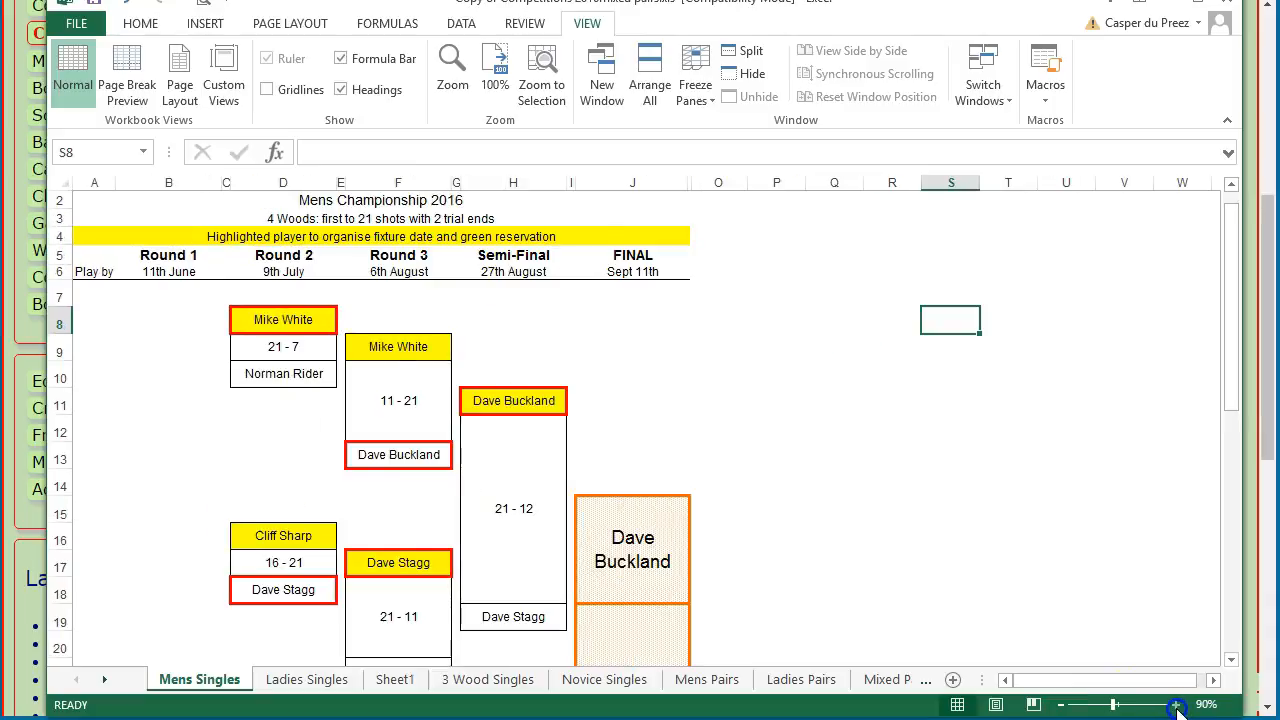
{"action": "left_click", "coordinate": [1177, 706]}
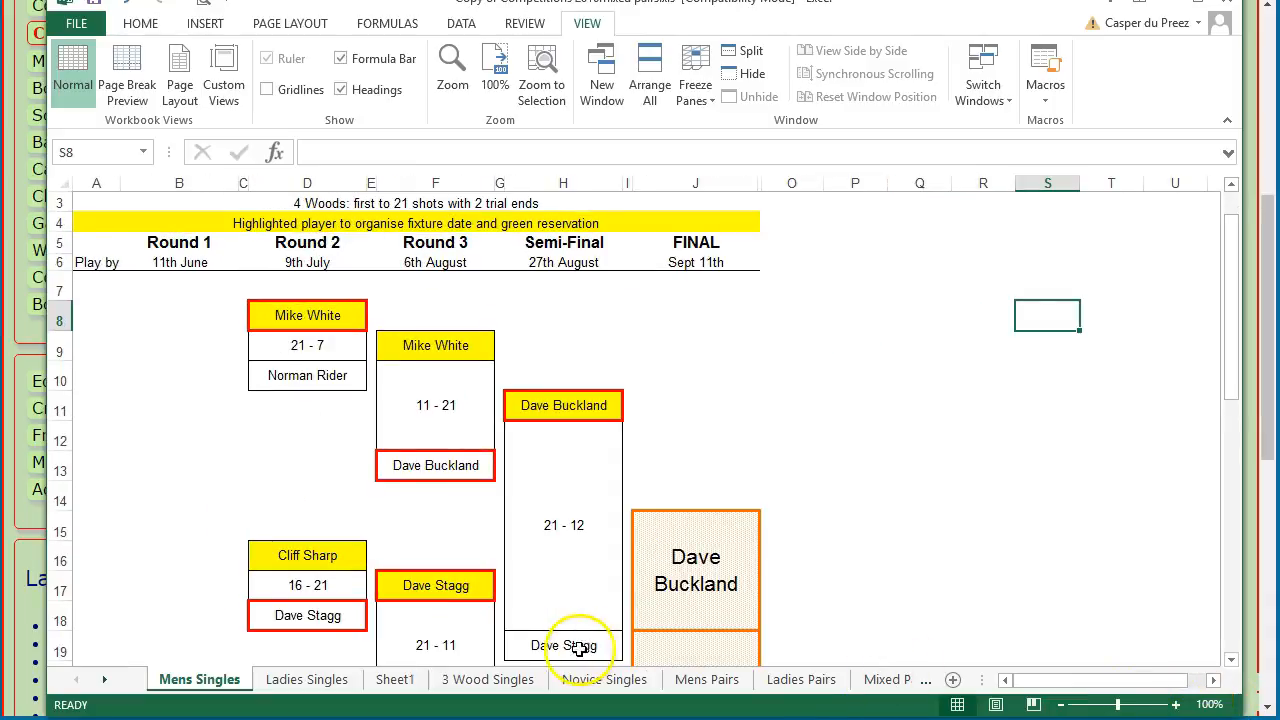
Step: Select the entire Mens Singles draw, from the club title in row 1 through its last row, across columns A to J
{"action": "scroll", "coordinate": [579, 648], "scroll_direction": "up", "scroll_amount": 1}
{"action": "left_click", "coordinate": [569, 206]}
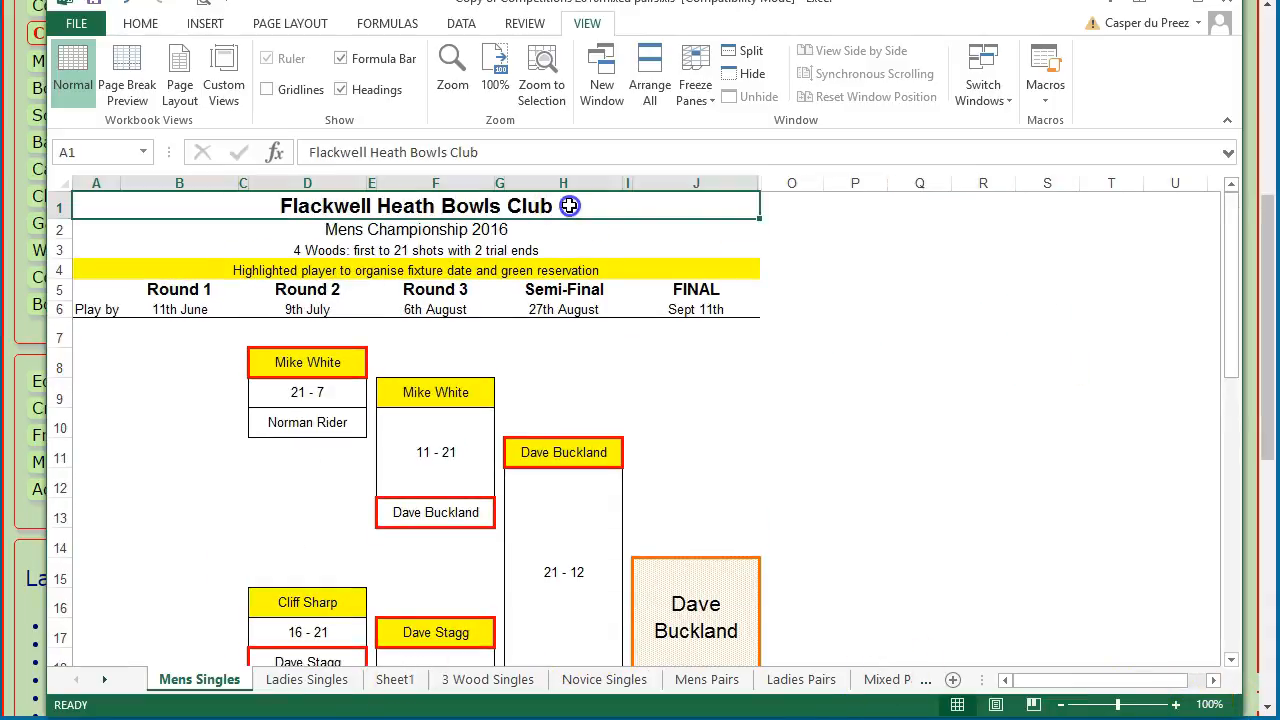
{"action": "mouse_move", "coordinate": [684, 222]}
{"action": "left_mouse_down"}
{"action": "mouse_move", "coordinate": [700, 346]}
{"action": "mouse_move", "coordinate": [683, 518]}
{"action": "mouse_move", "coordinate": [691, 674]}
{"action": "left_mouse_up"}
{"action": "left_click_drag", "start_coordinate": [1233, 518], "coordinate": [1236, 248]}
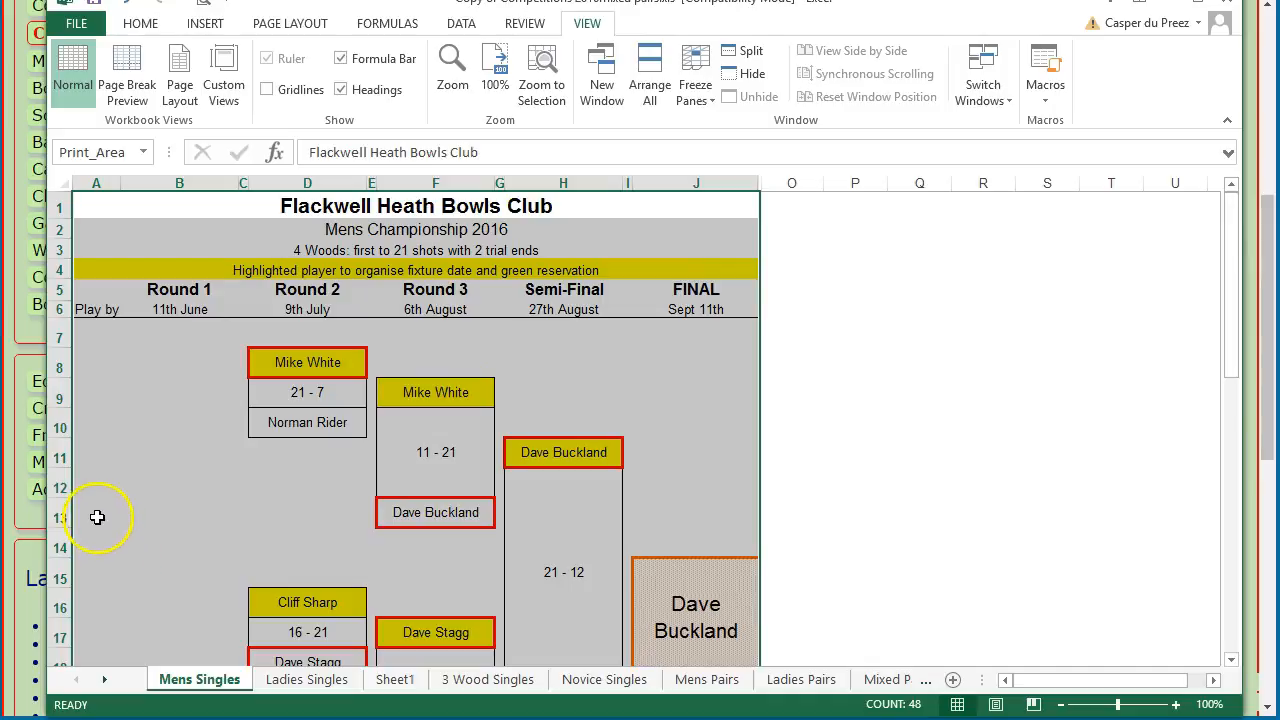
Step: Copy the selected draw as a picture, with appearance as shown on screen and the Picture format
{"action": "left_click", "coordinate": [143, 26]}
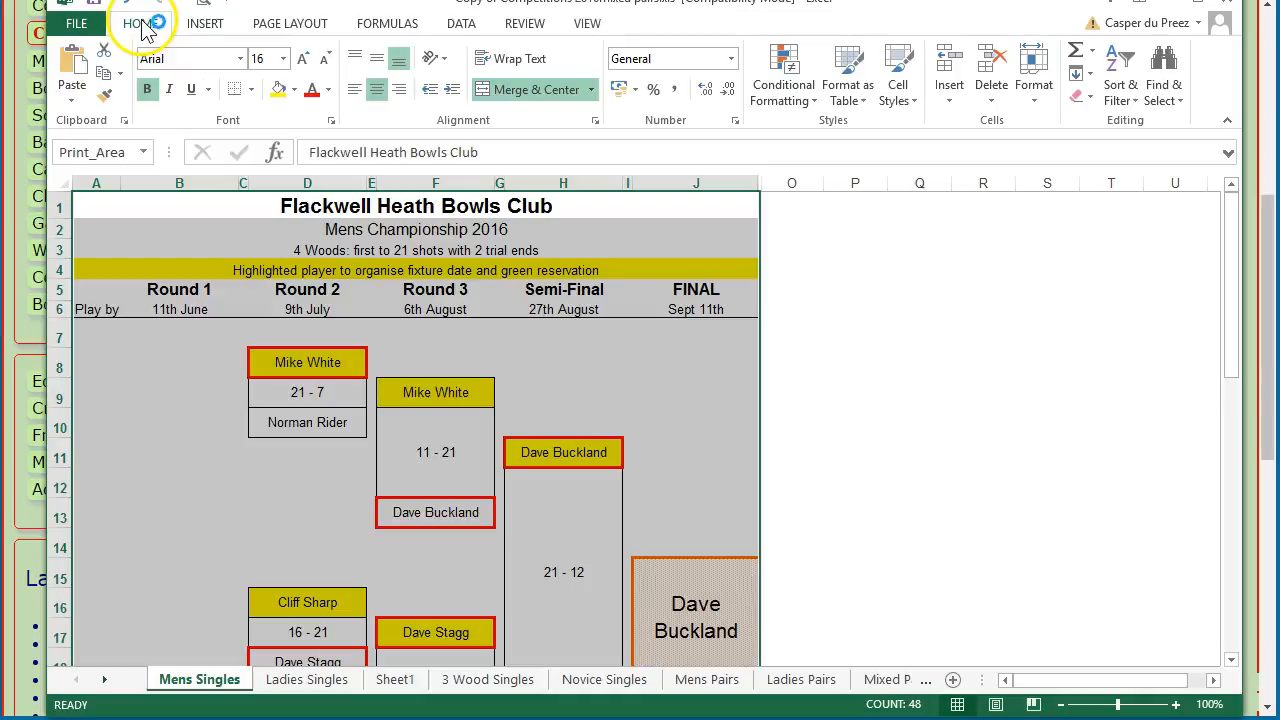
{"action": "left_click", "coordinate": [120, 75]}
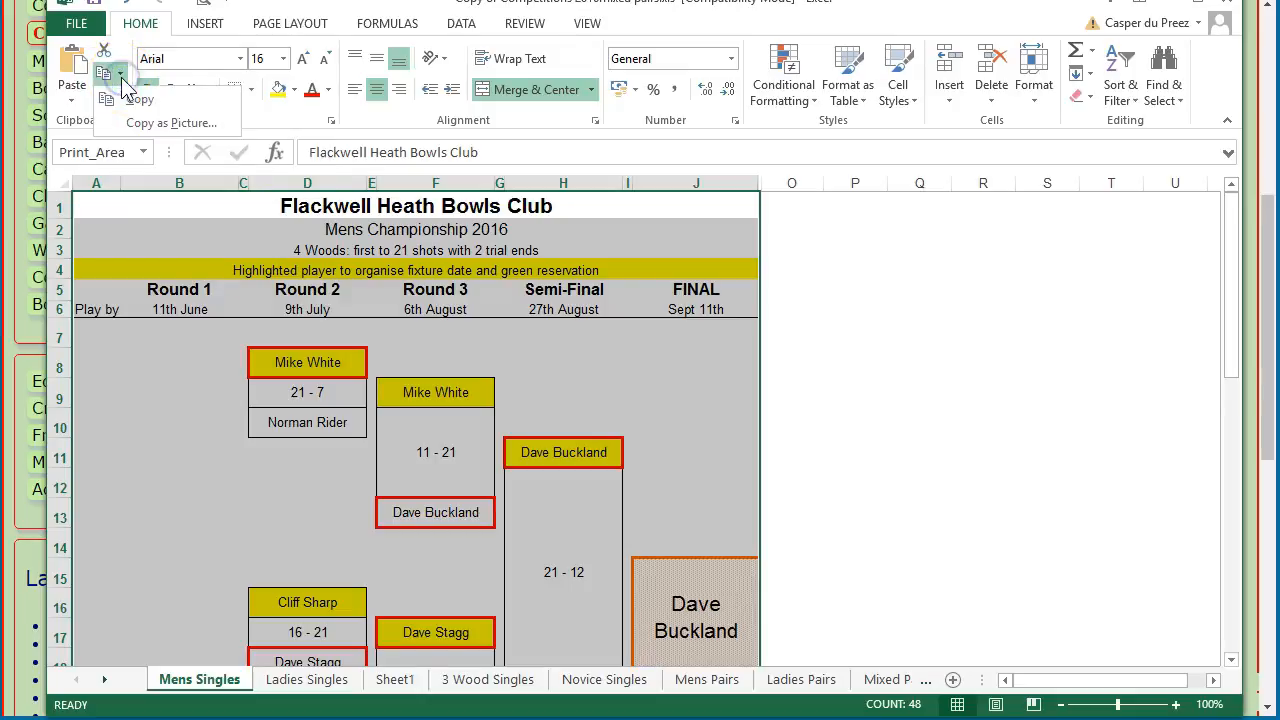
{"action": "left_click", "coordinate": [168, 124]}
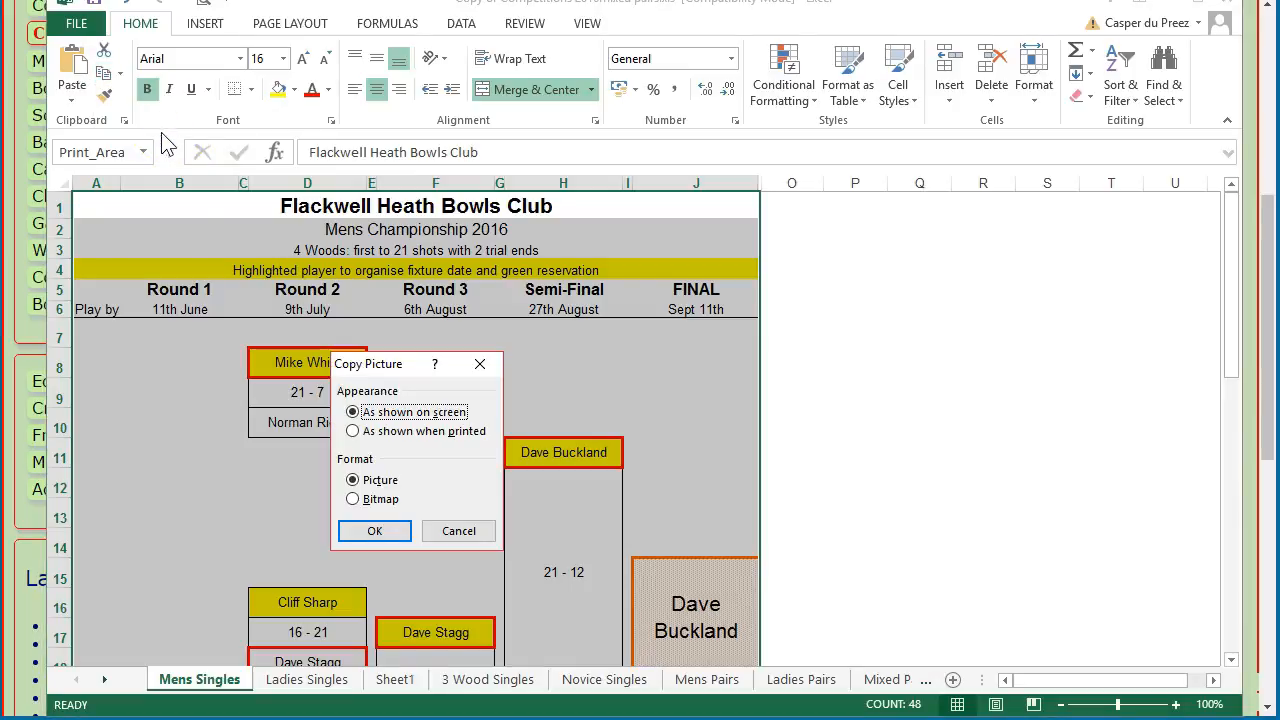
{"action": "left_click_drag", "start_coordinate": [396, 364], "coordinate": [395, 249]}
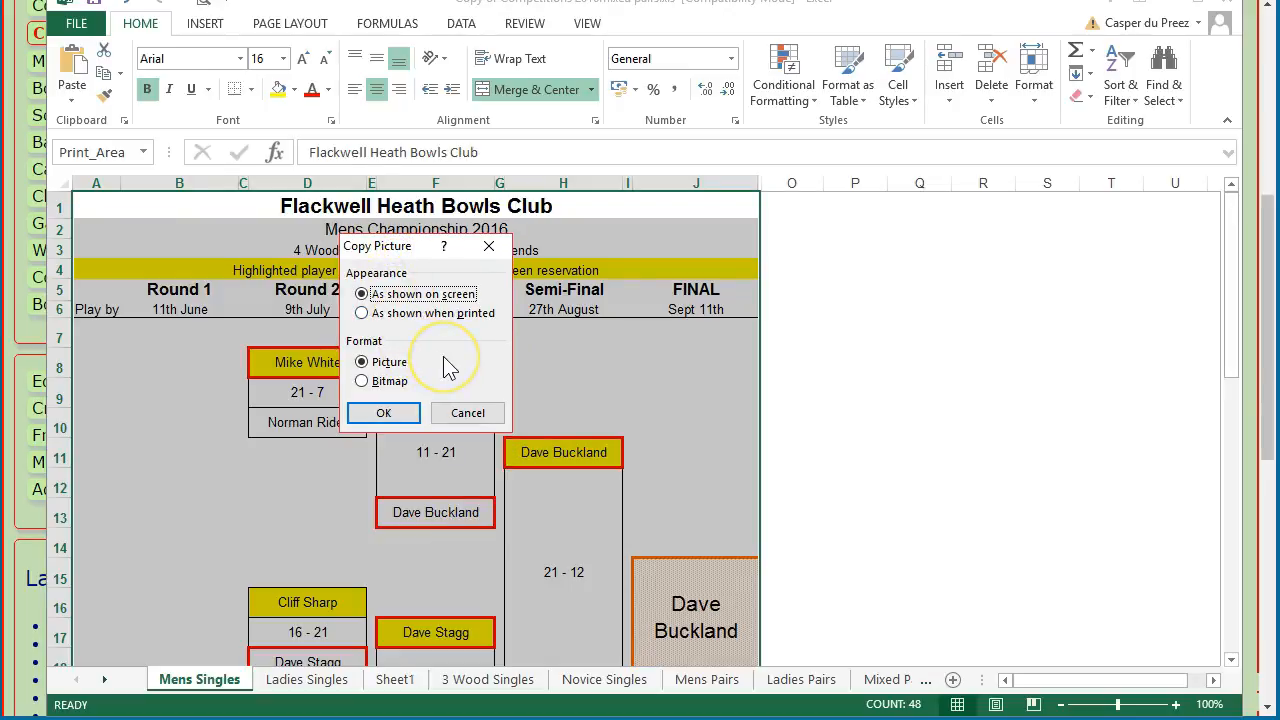
{"action": "left_click", "coordinate": [383, 296]}
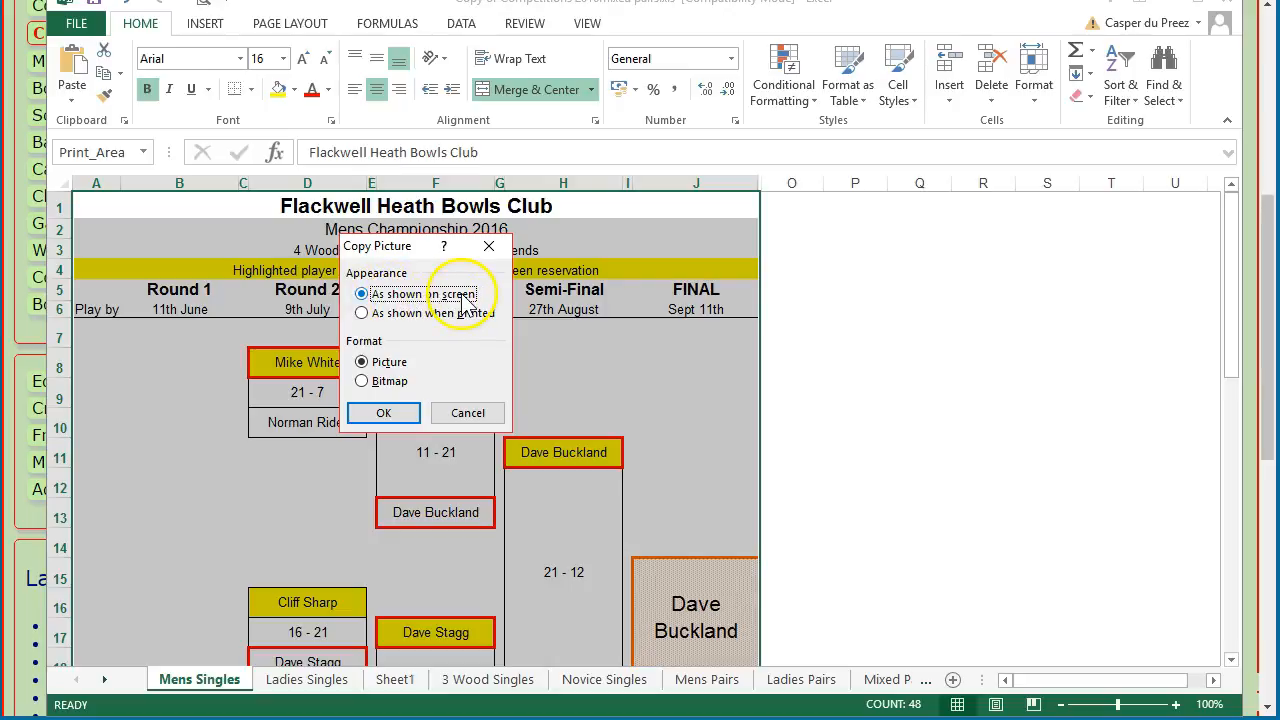
{"action": "left_click", "coordinate": [384, 414]}
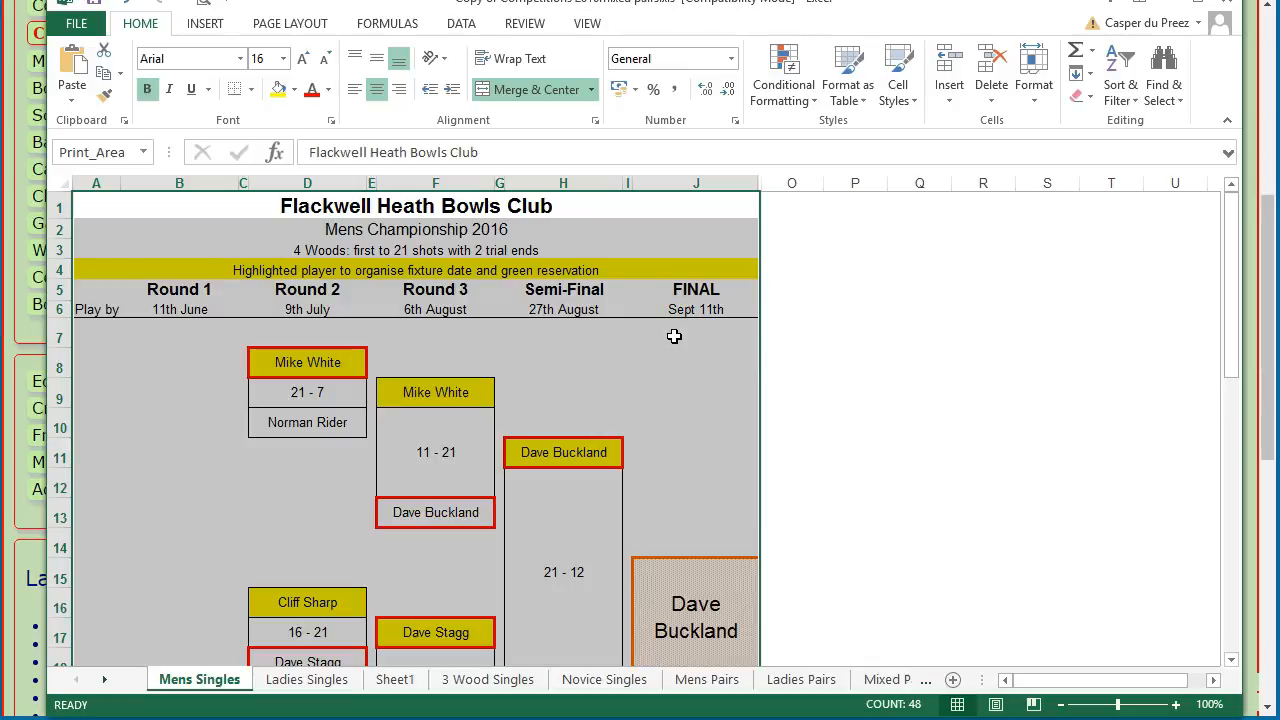
Step: Switch to IrfanView, enlarge its window and paste the copied draw picture into it
{"action": "key", "text": "alt+Tab"}
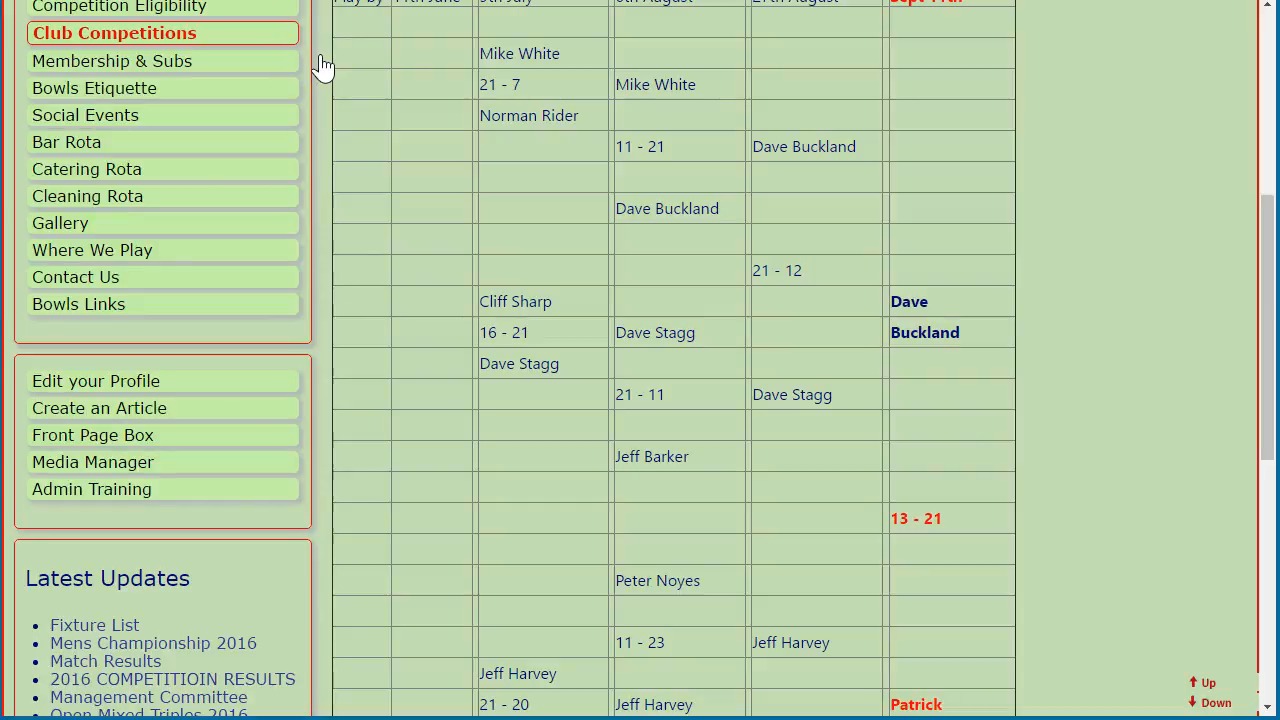
{"action": "left_click_drag", "start_coordinate": [1279, 10], "coordinate": [371, 25]}
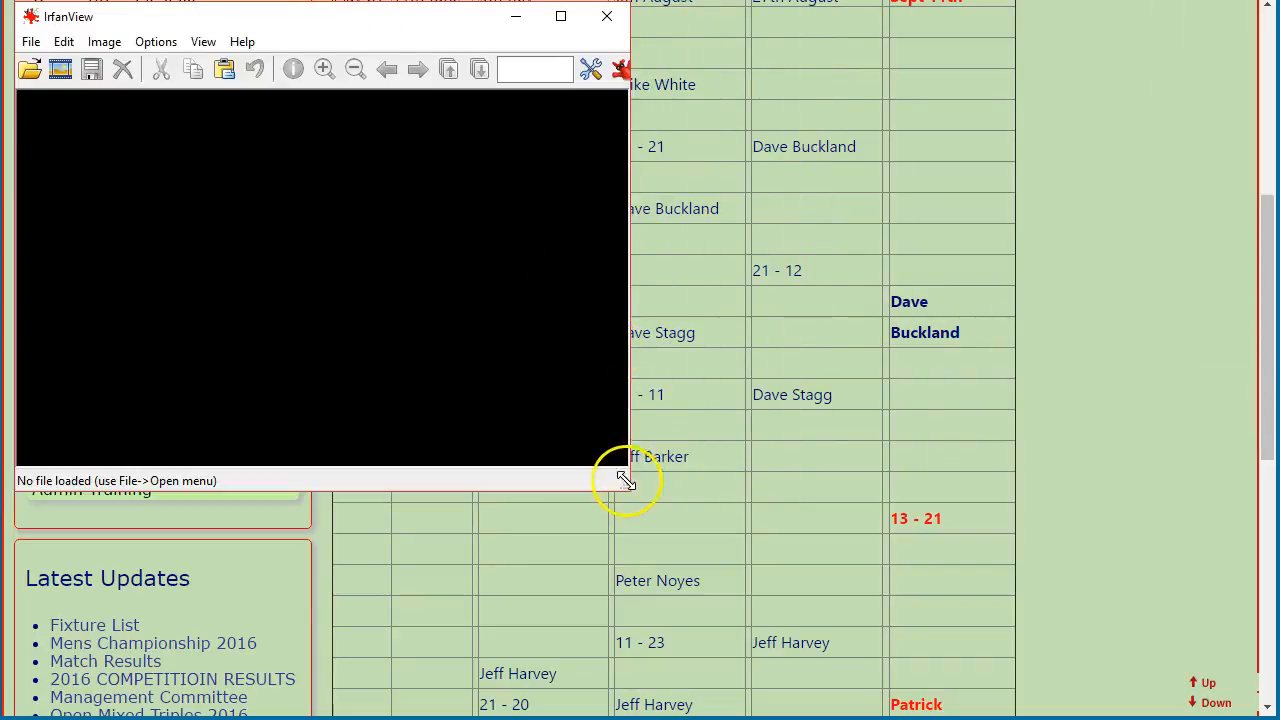
{"action": "left_click_drag", "start_coordinate": [626, 481], "coordinate": [1247, 698]}
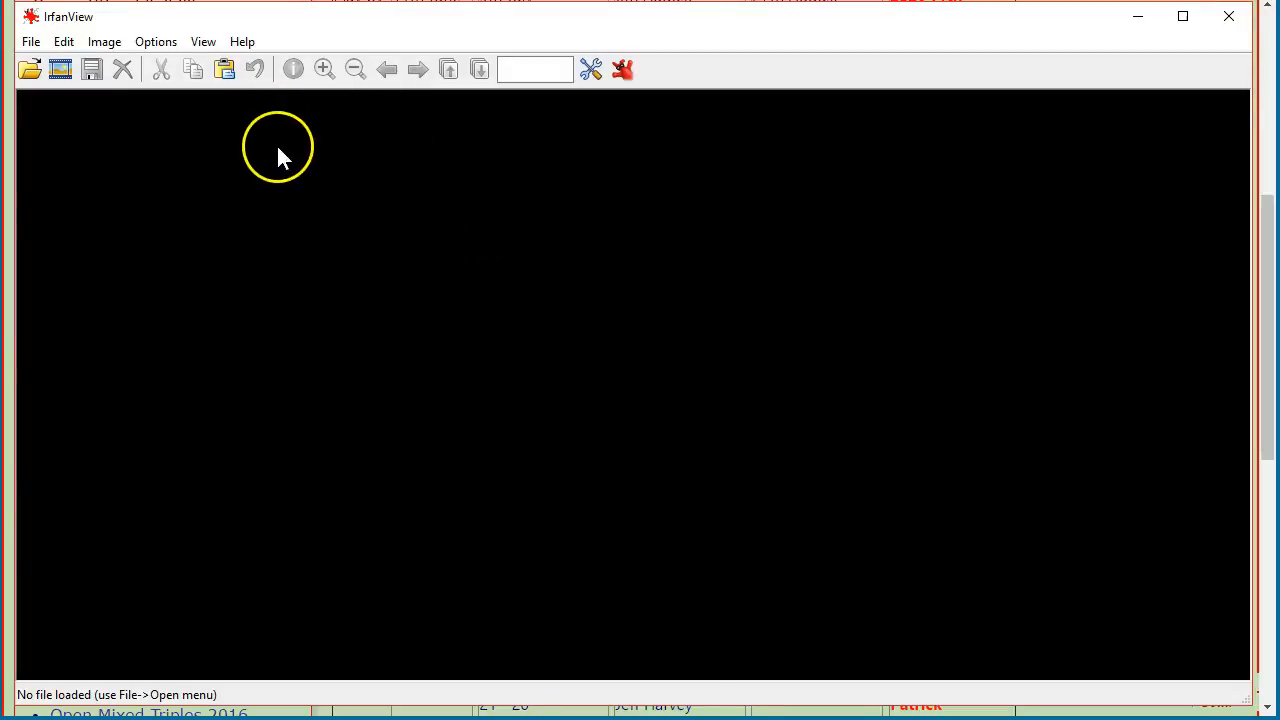
{"action": "left_click_drag", "start_coordinate": [700, 15], "coordinate": [700, 18]}
{"action": "left_click", "coordinate": [260, 199]}
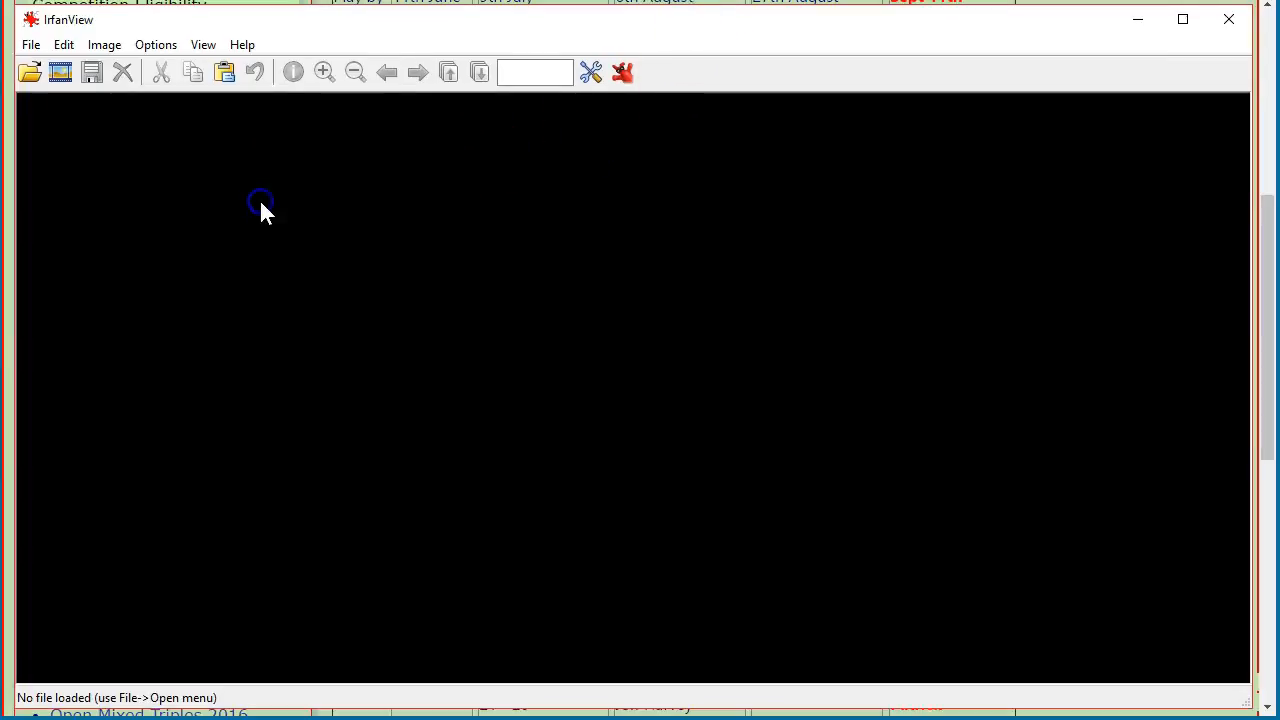
{"action": "left_click", "coordinate": [64, 46]}
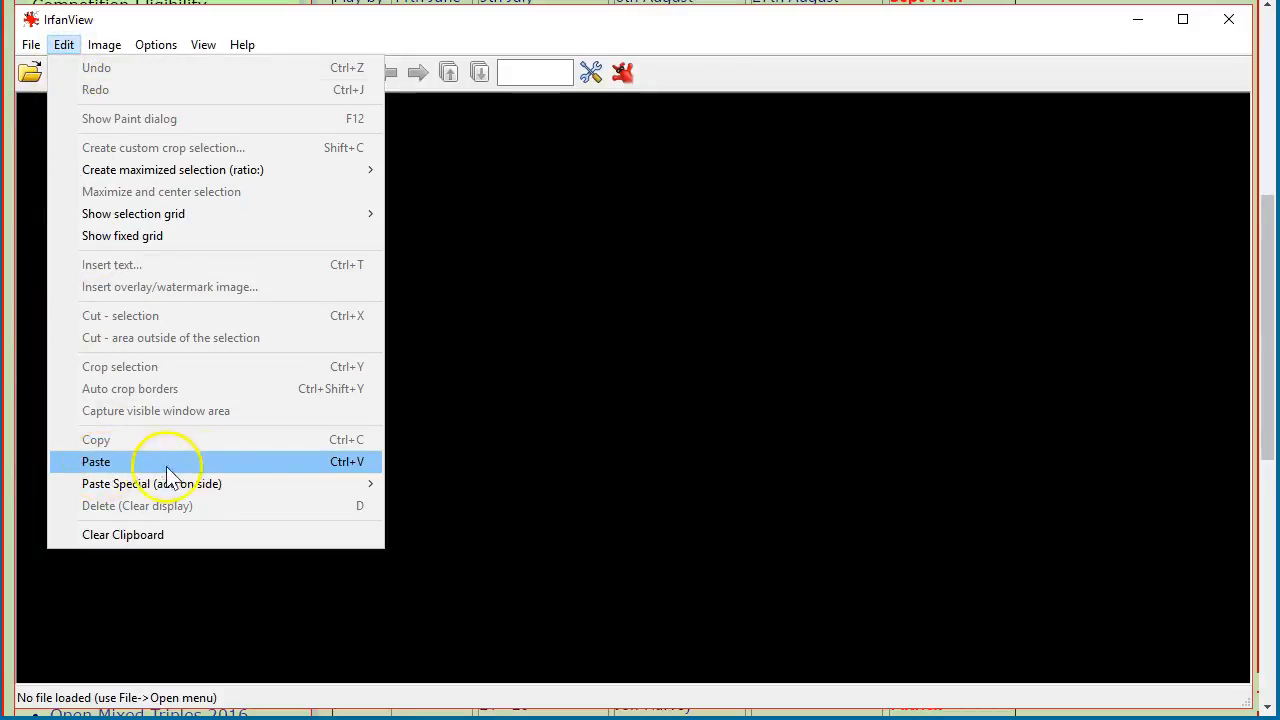
{"action": "left_click", "coordinate": [98, 462]}
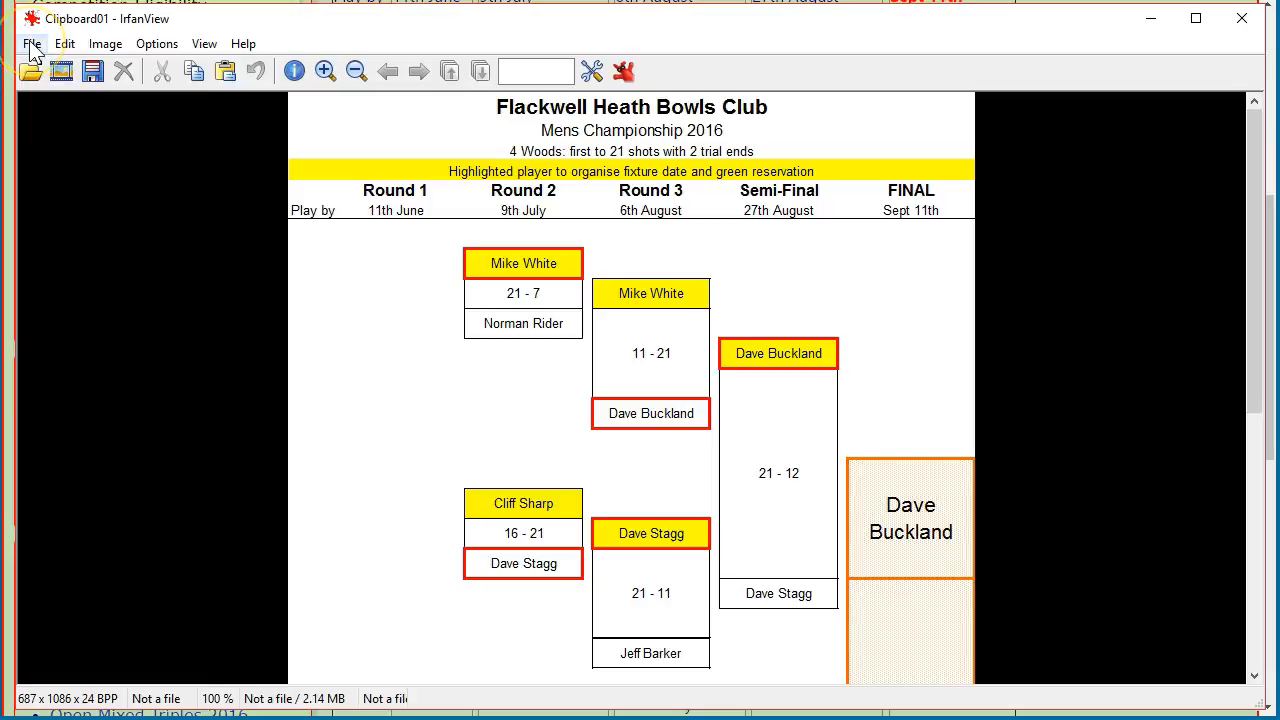
Step: Start saving the picture, list the ClubCompetitions files with details and widen the name column to show the full file names
{"action": "left_click", "coordinate": [91, 69]}
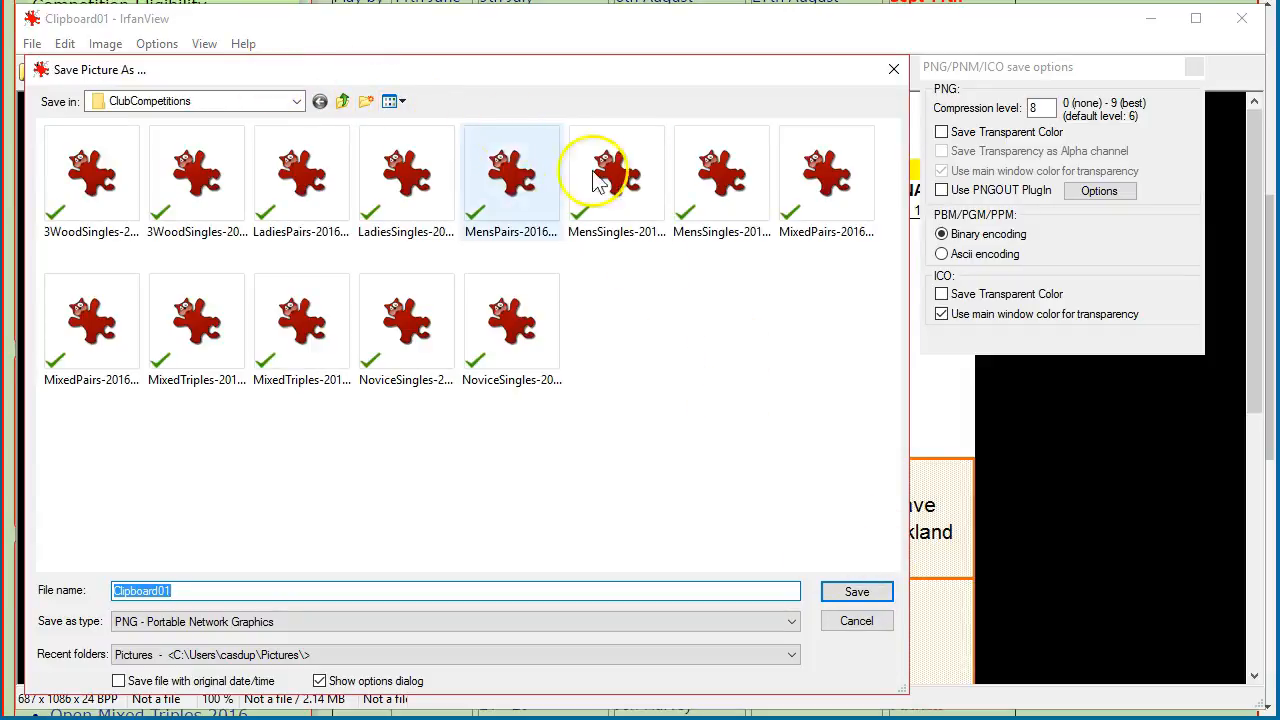
{"action": "left_click", "coordinate": [393, 101]}
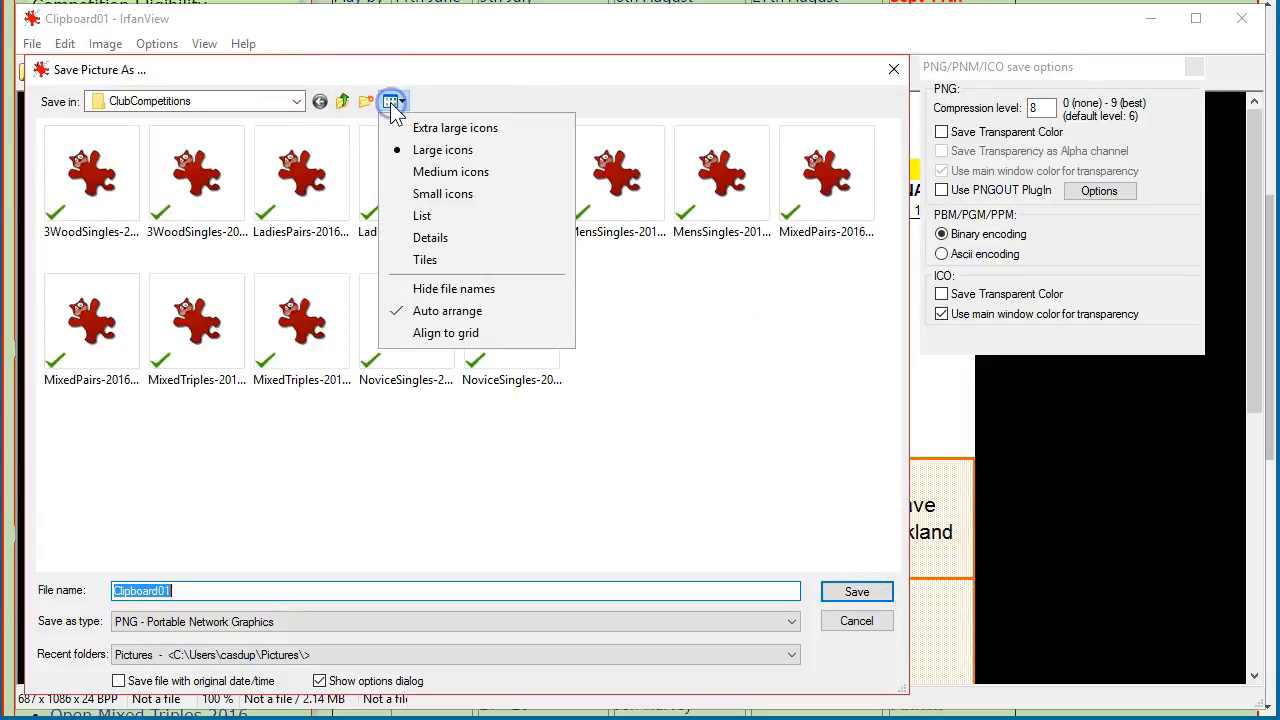
{"action": "left_click", "coordinate": [437, 236]}
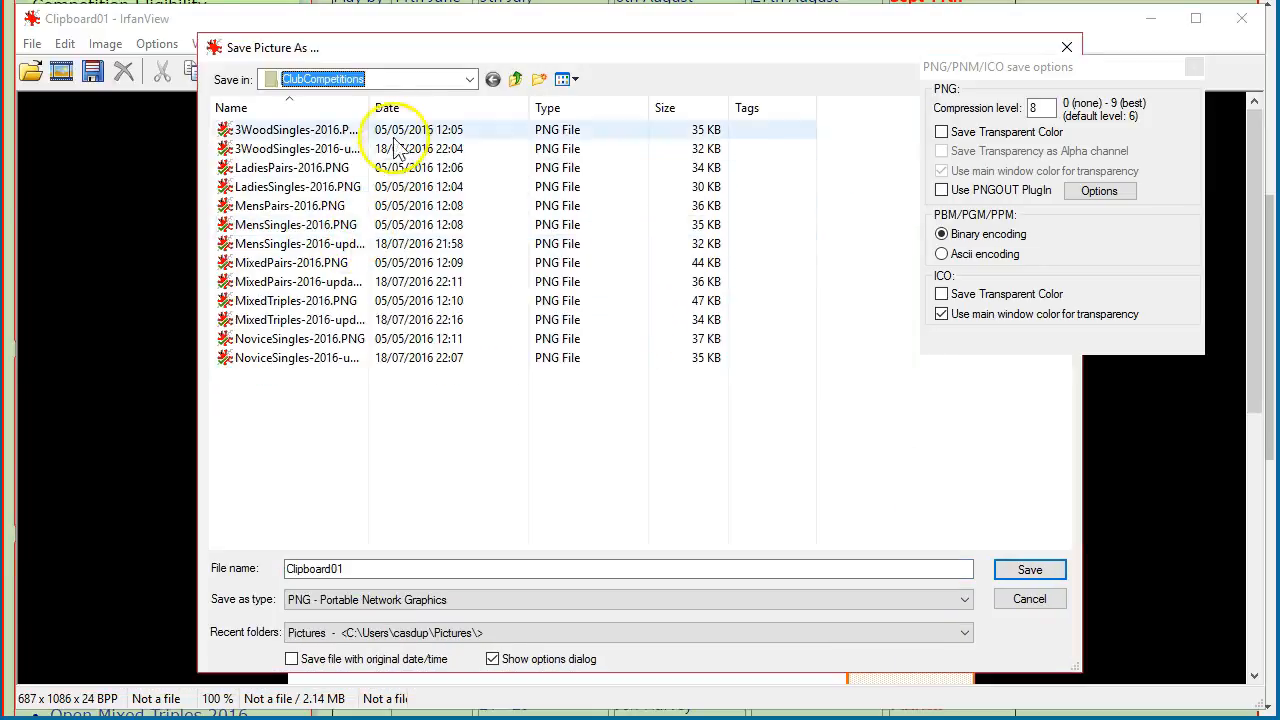
{"action": "left_click_drag", "start_coordinate": [370, 107], "coordinate": [457, 107]}
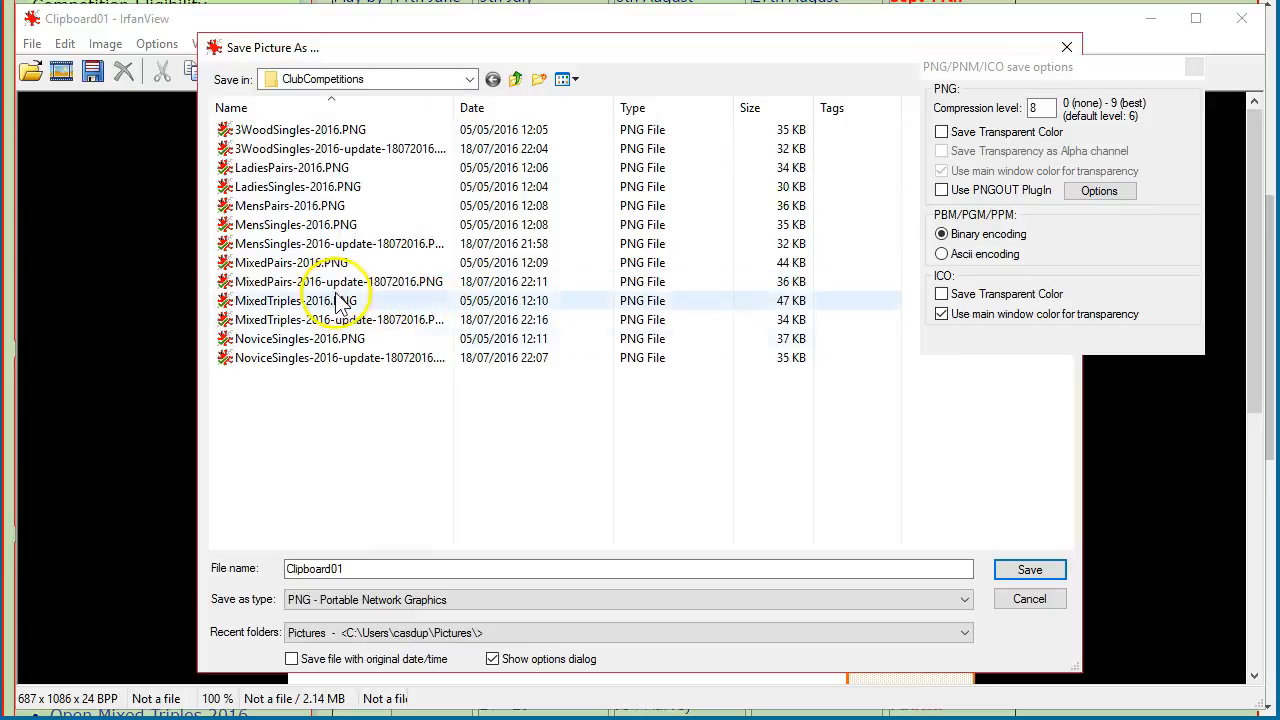
Step: Save the picture in the ClubCompetitions folder as MensSingles2016-final in PNG format
{"action": "left_click", "coordinate": [368, 572]}
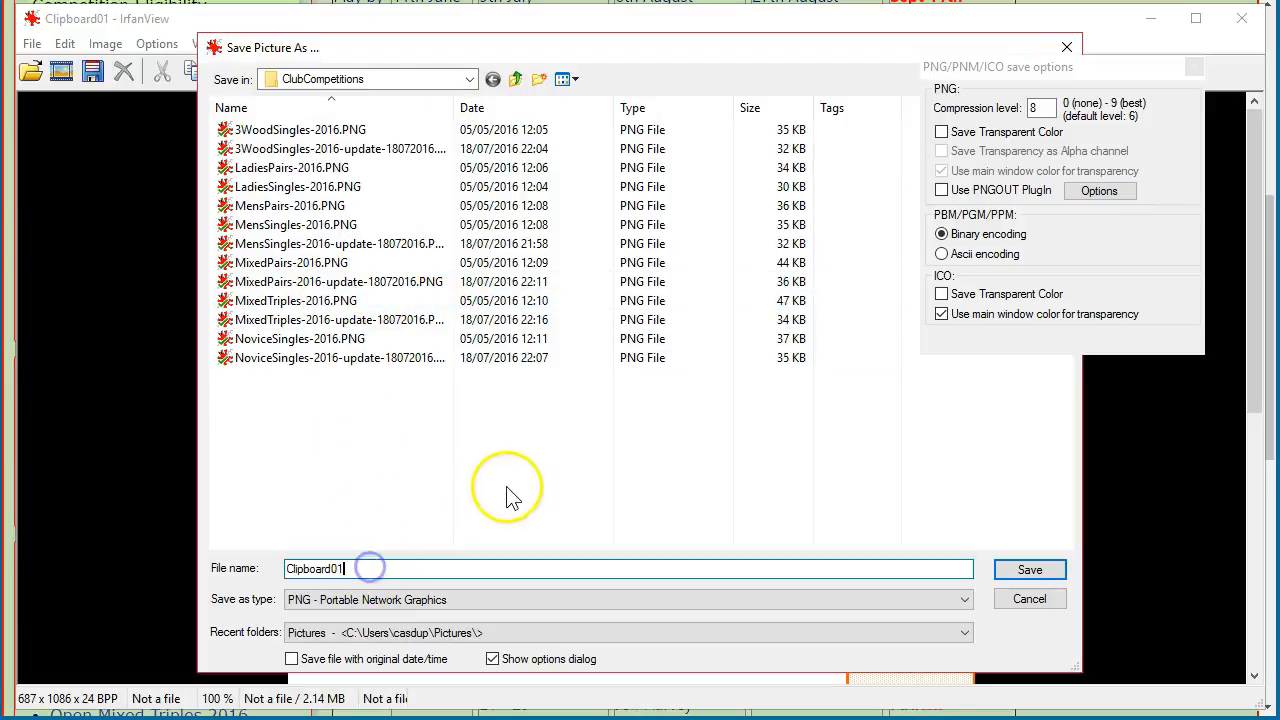
{"action": "key", "text": "BackSpace"}
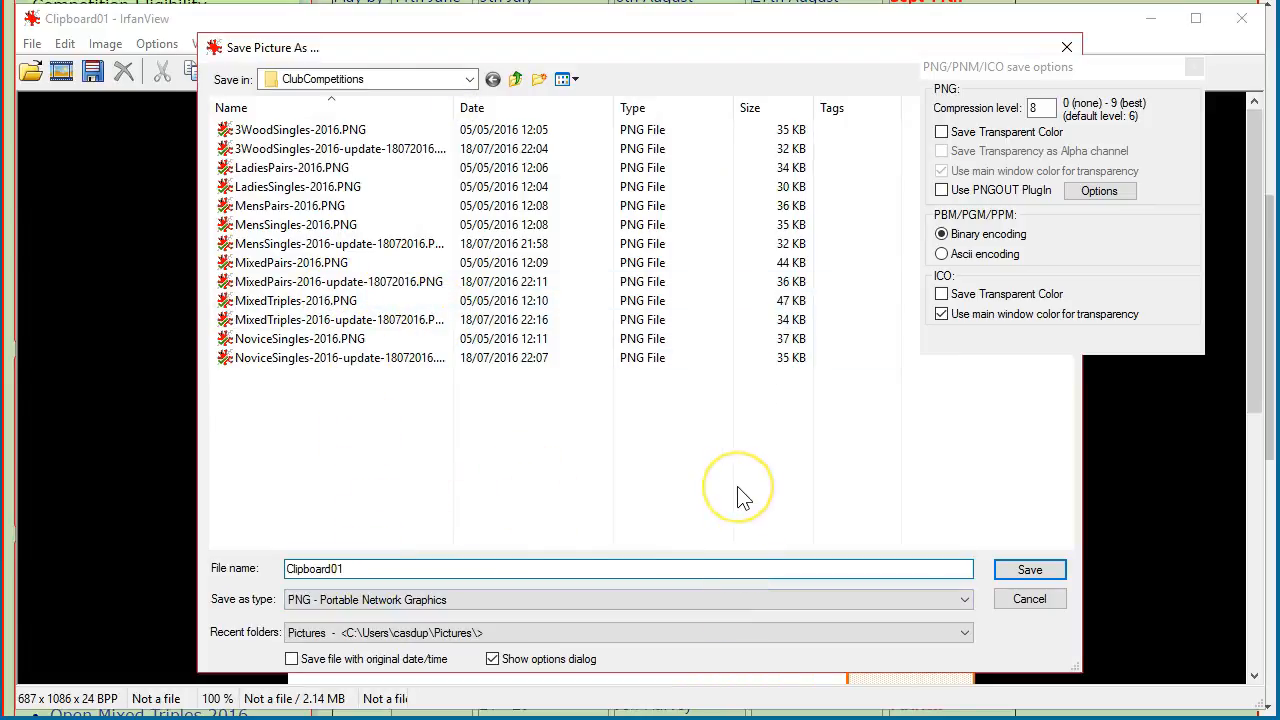
{"action": "key", "text": "BackSpace"}
{"action": "key", "text": "BackSpace"}
{"action": "key", "text": "BackSpace"}
{"action": "type", "text": "MensSingles"}
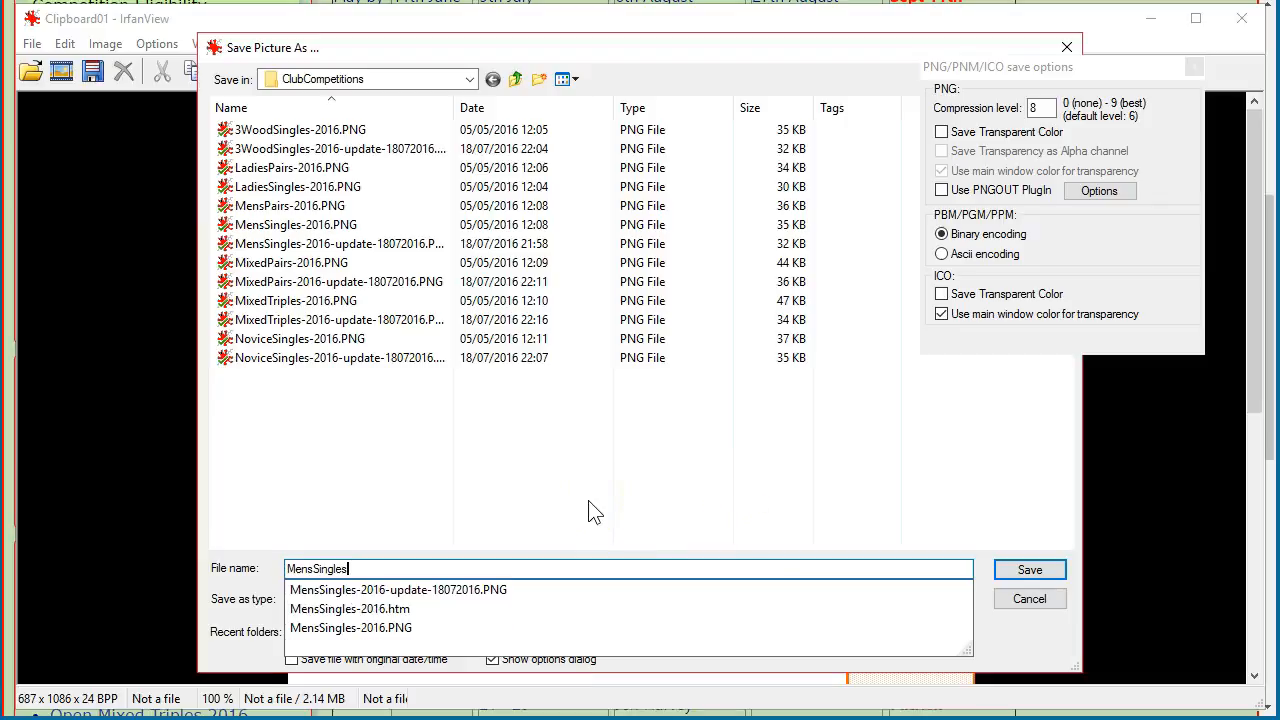
{"action": "type", "text": "2016-final"}
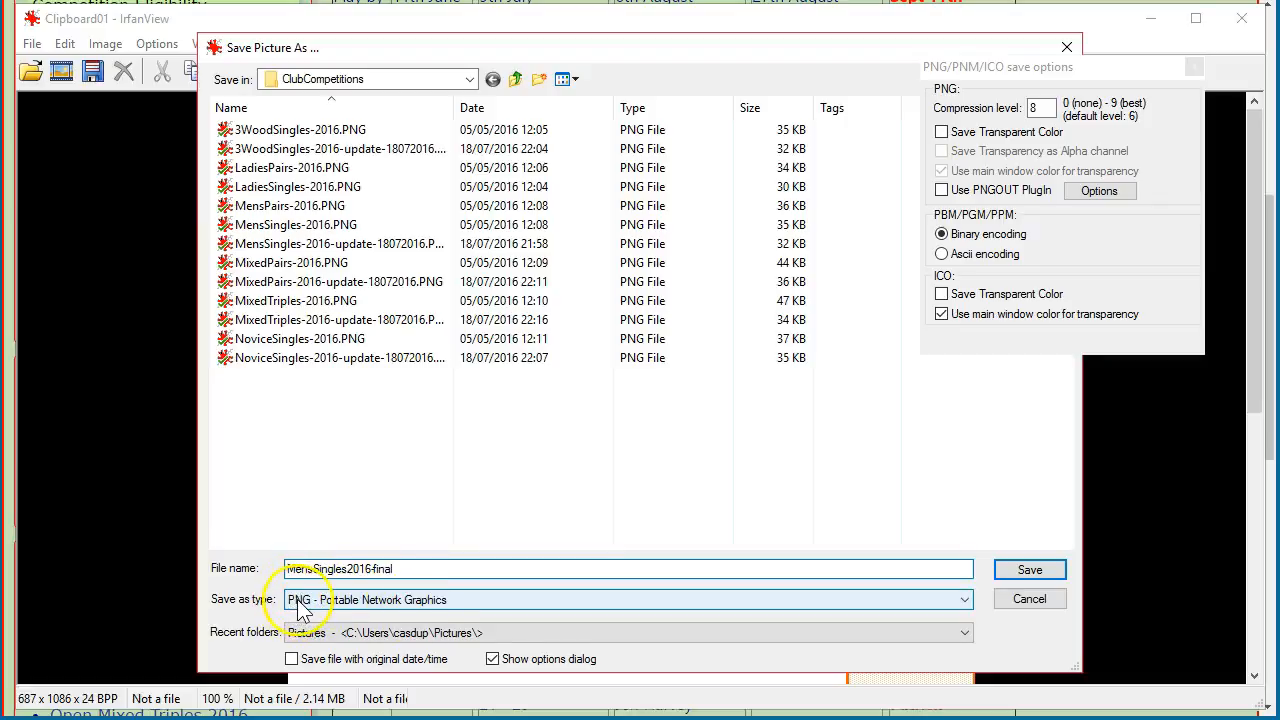
{"action": "left_click", "coordinate": [966, 600]}
{"action": "left_click", "coordinate": [967, 603]}
{"action": "left_click", "coordinate": [1032, 572]}
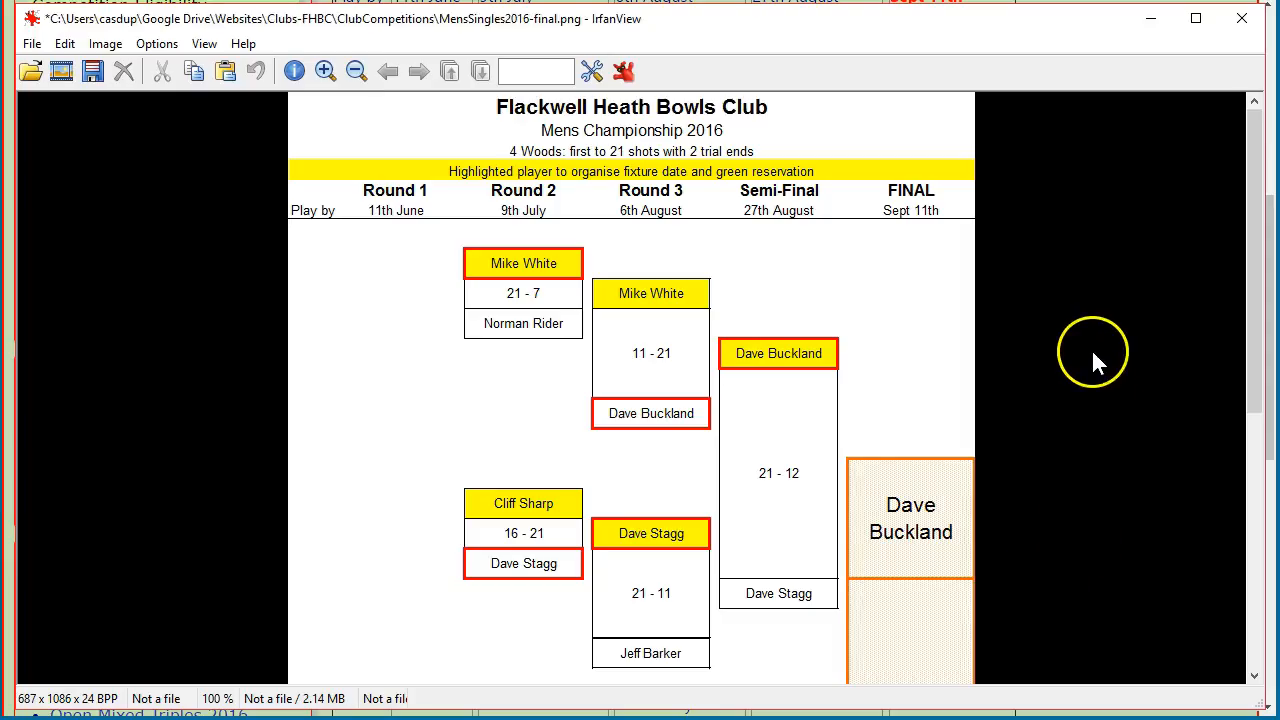
Step: Switch to the club website and open the Admin Training page
{"action": "scroll", "coordinate": [414, 504], "scroll_direction": "up", "scroll_amount": 1}
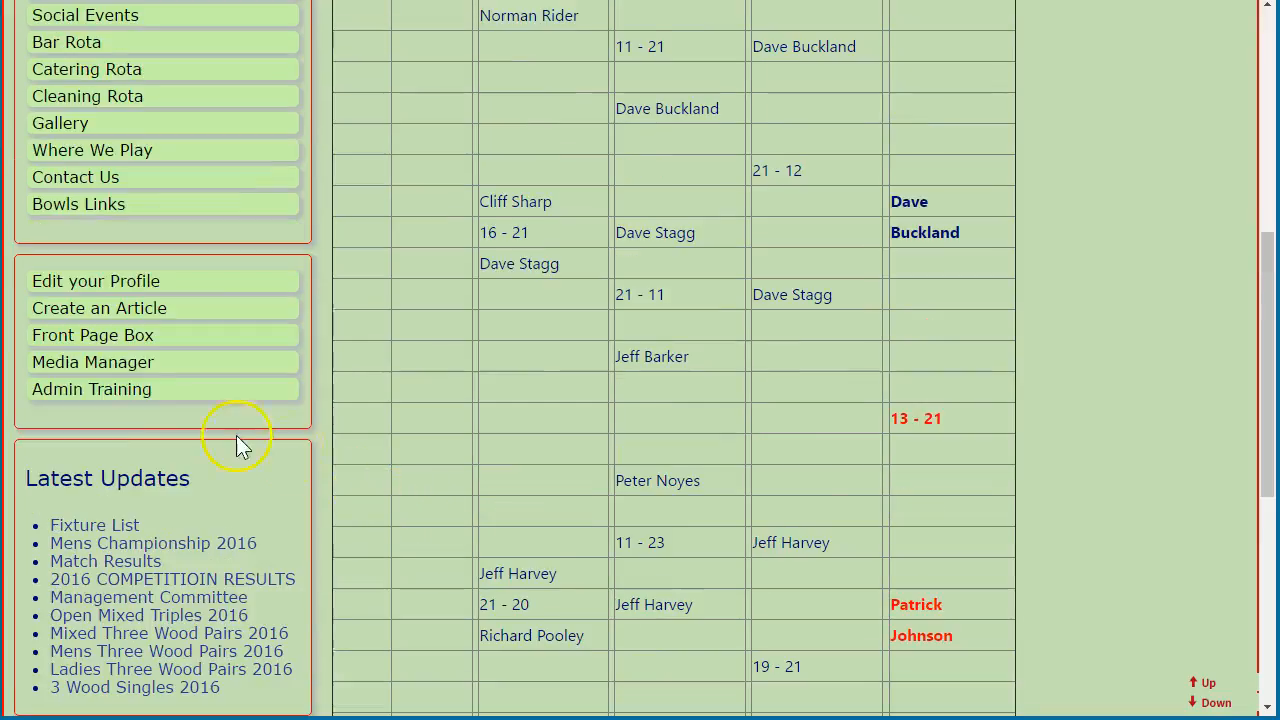
{"action": "left_click", "coordinate": [80, 390]}
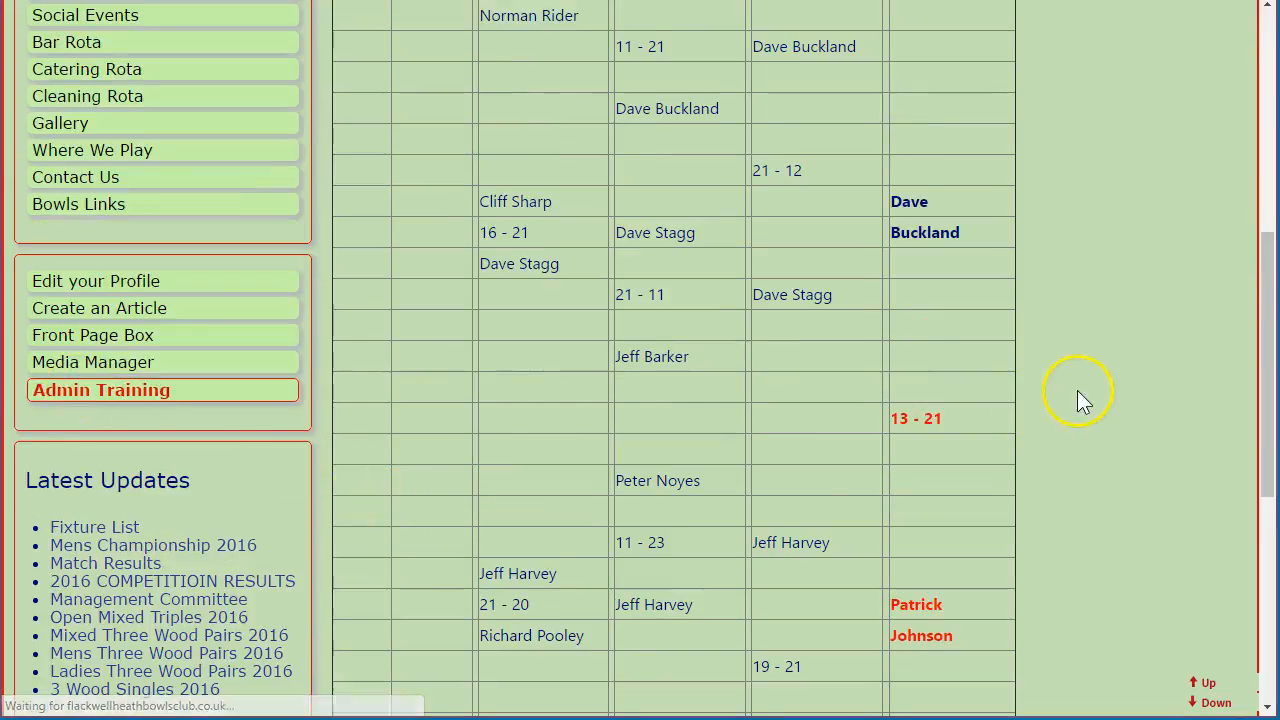
Step: Open the Mens Championship 2016 - Final article from the Admin Training list and start editing it
{"action": "scroll", "coordinate": [790, 485], "scroll_direction": "down", "scroll_amount": 3}
{"action": "scroll", "coordinate": [790, 485], "scroll_direction": "down", "scroll_amount": 1}
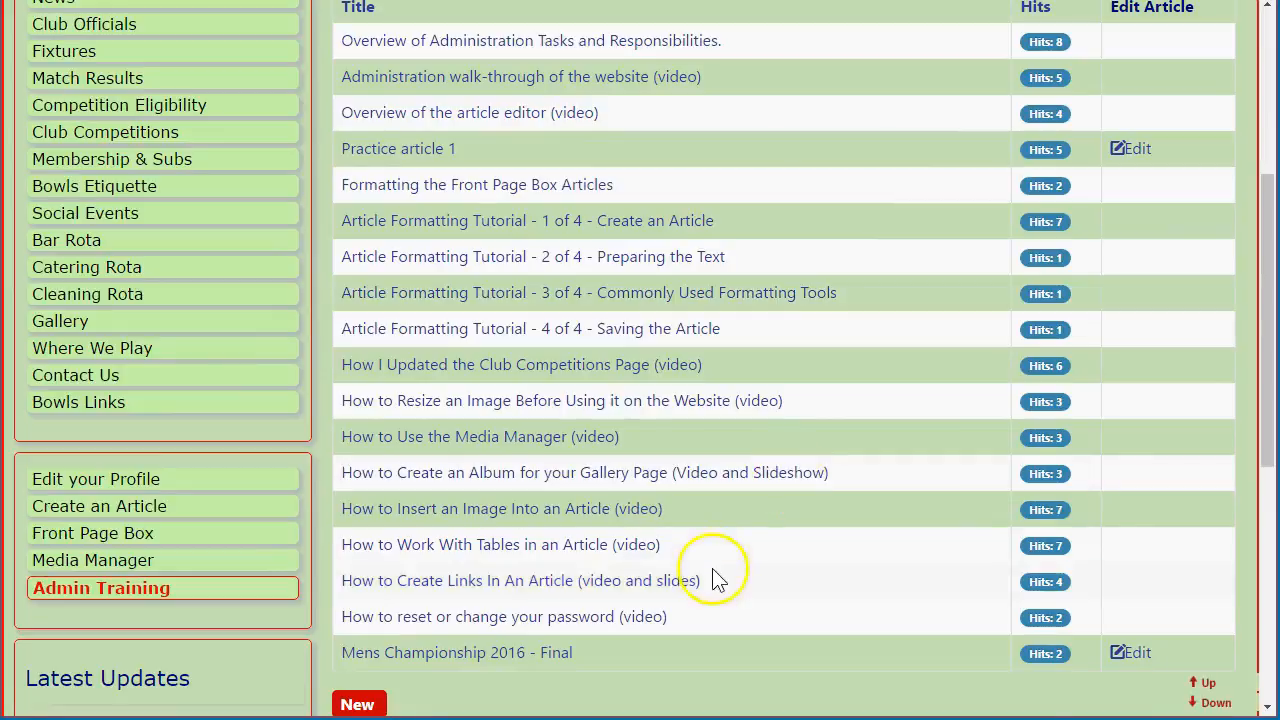
{"action": "left_click", "coordinate": [440, 655]}
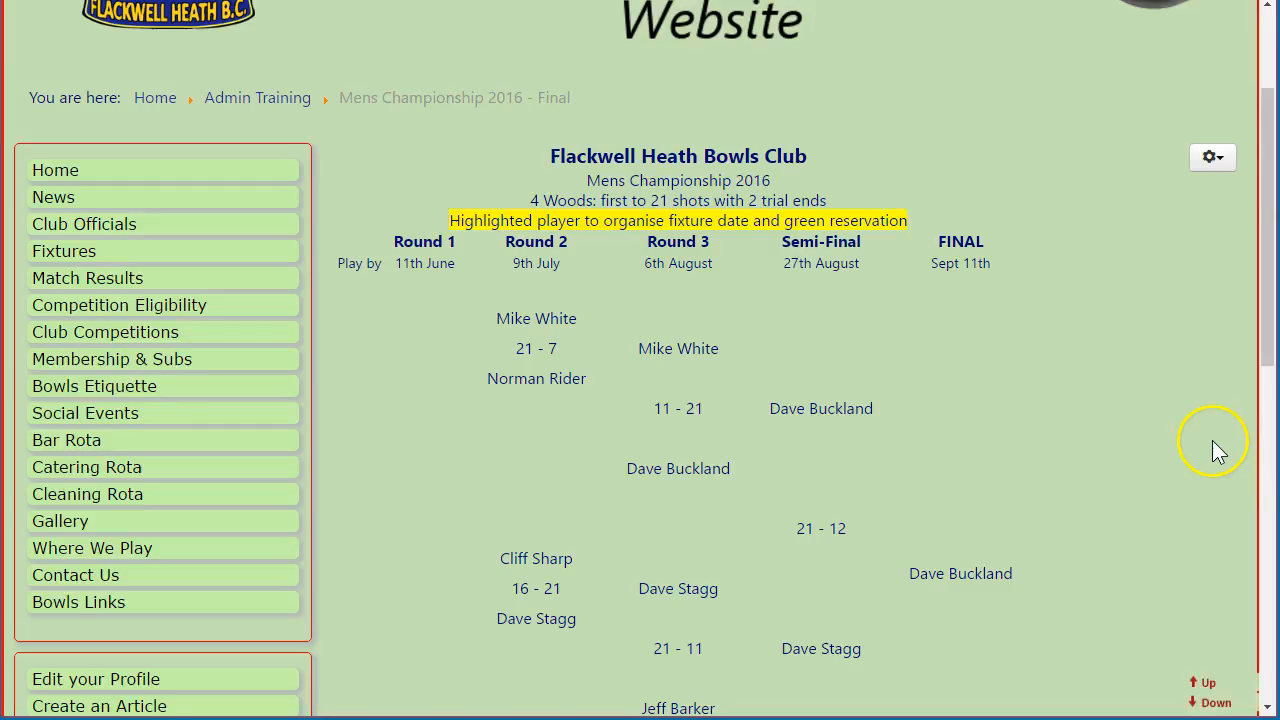
{"action": "scroll", "coordinate": [1105, 374], "scroll_direction": "down", "scroll_amount": 3}
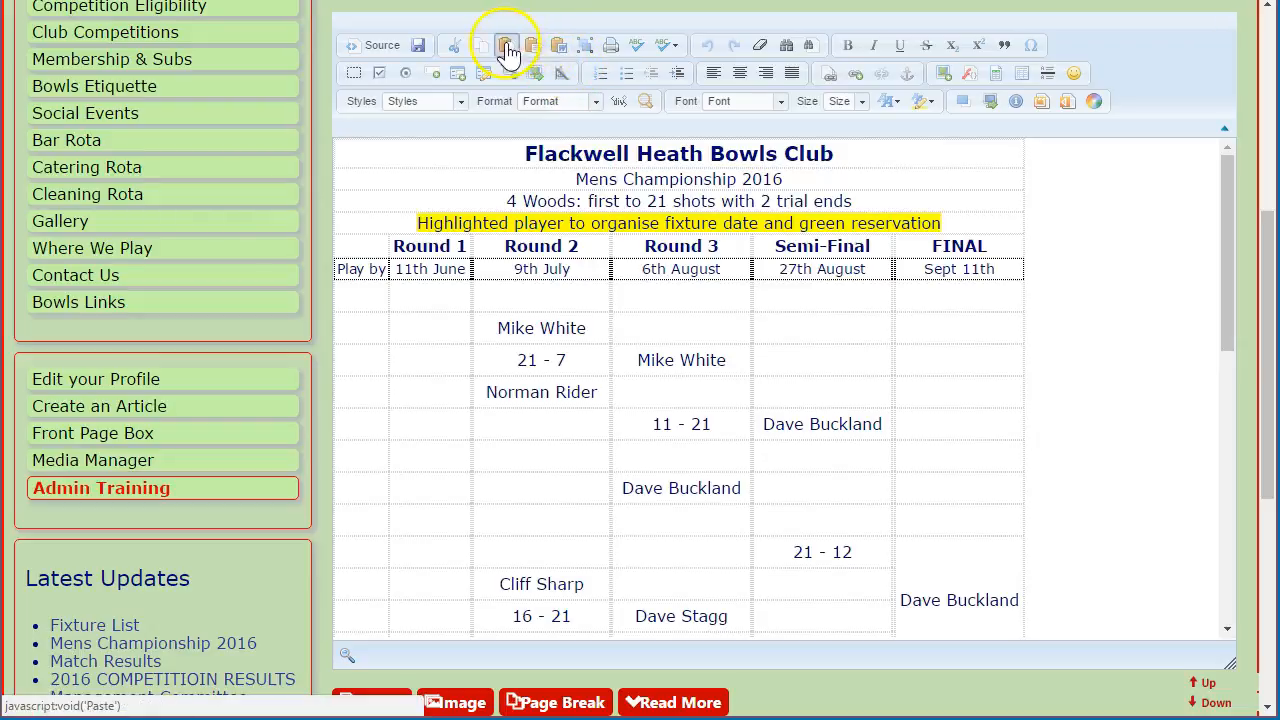
Step: Select the article's entire content and delete the existing draw table
{"action": "left_click", "coordinate": [585, 50]}
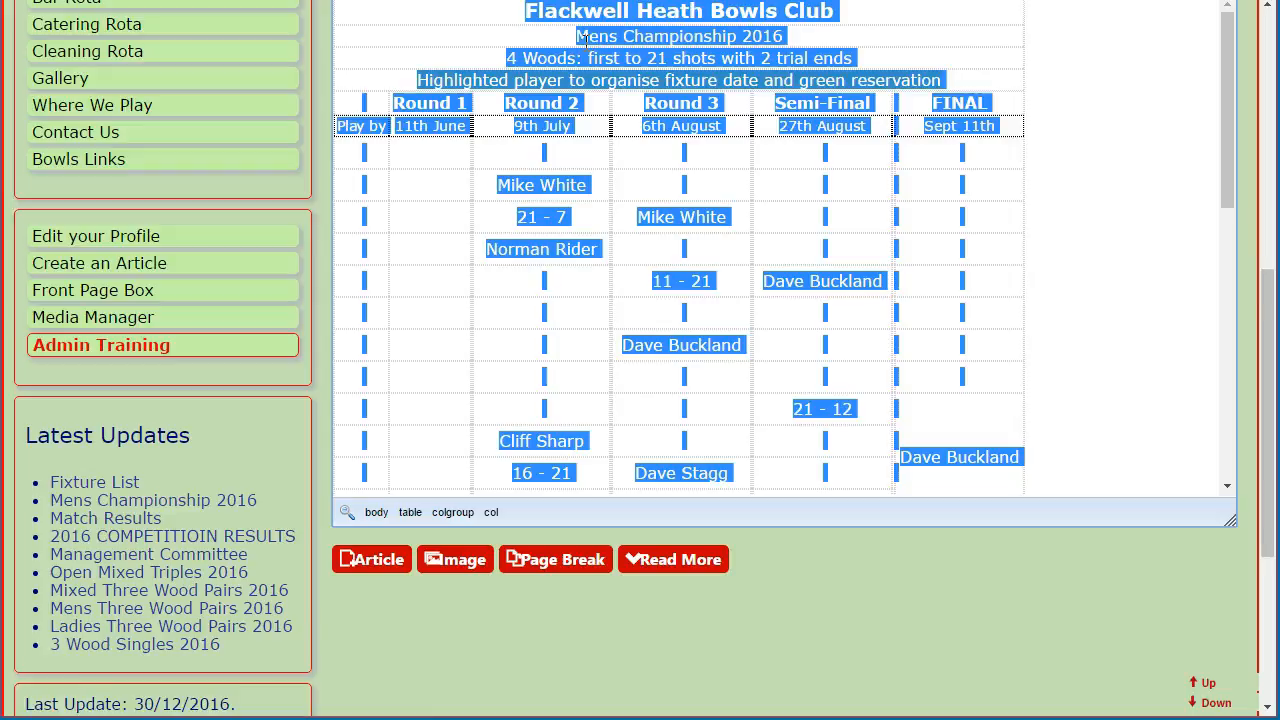
{"action": "left_click_drag", "start_coordinate": [1262, 310], "coordinate": [1270, 340]}
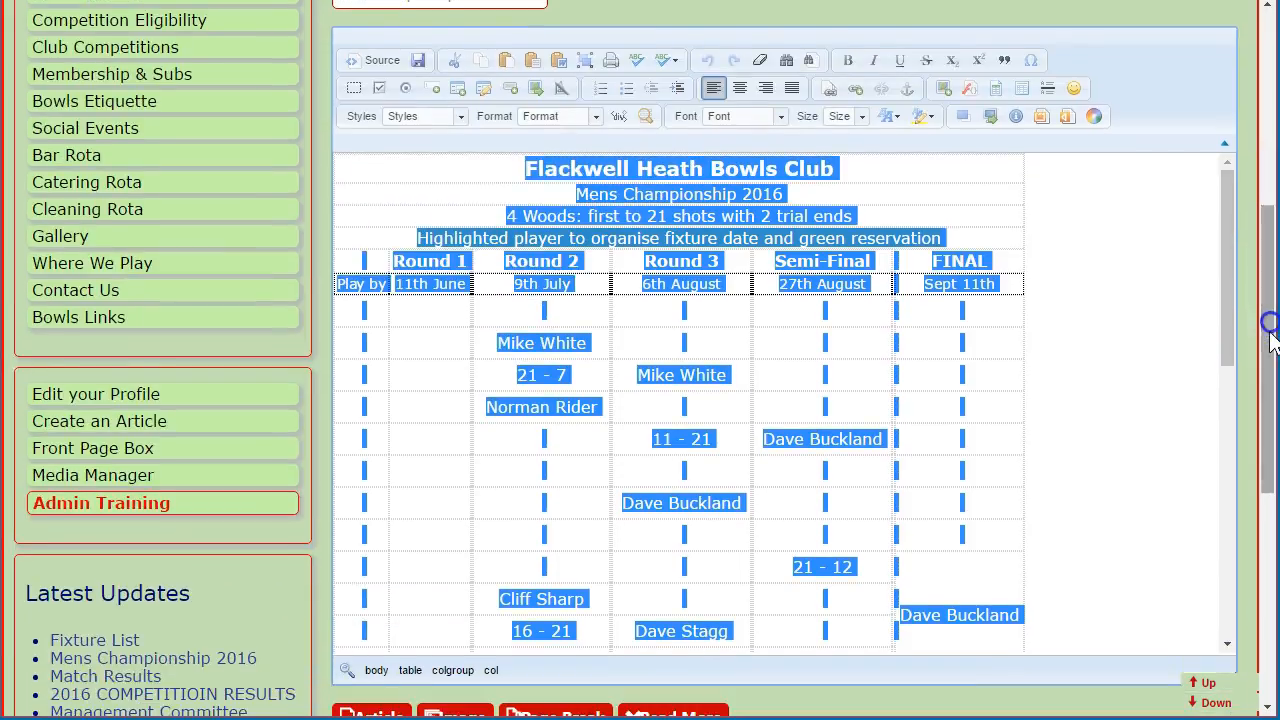
{"action": "key", "text": "Delete"}
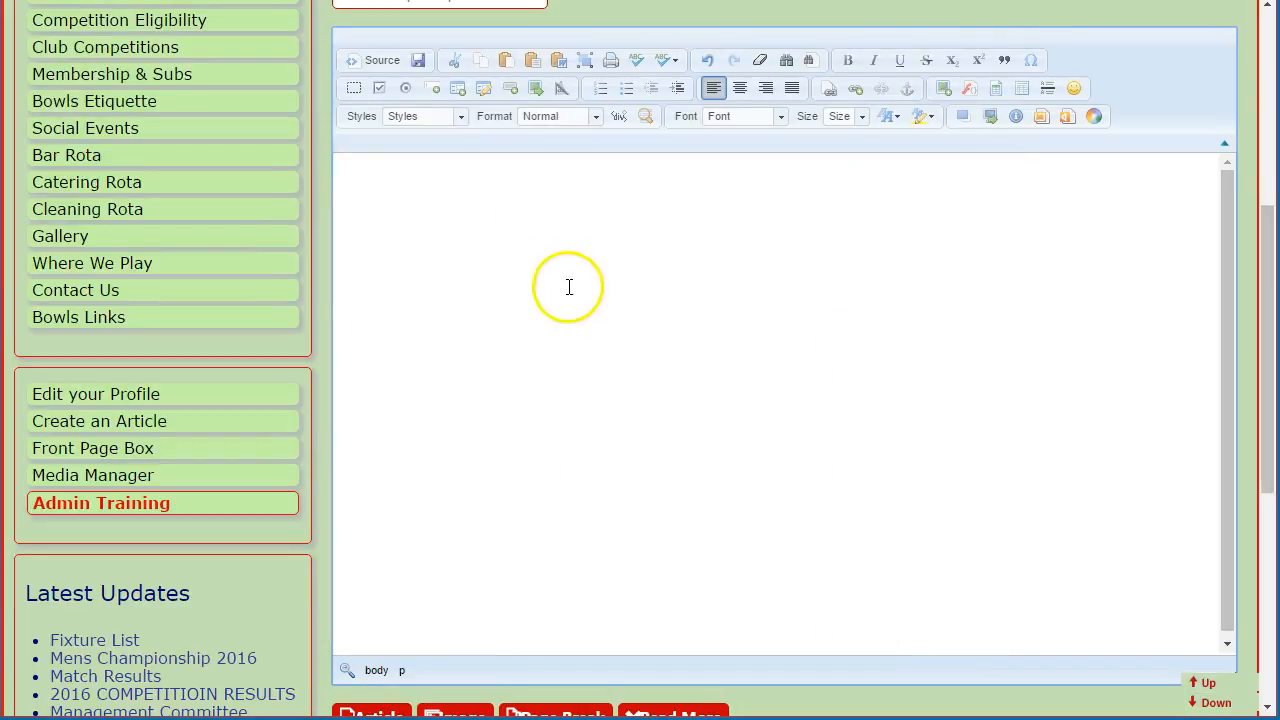
Step: Start inserting an image and upload MensSingles2016-final.png from the computer into the server's ClubCompetitions image folder
{"action": "left_click", "coordinate": [943, 90]}
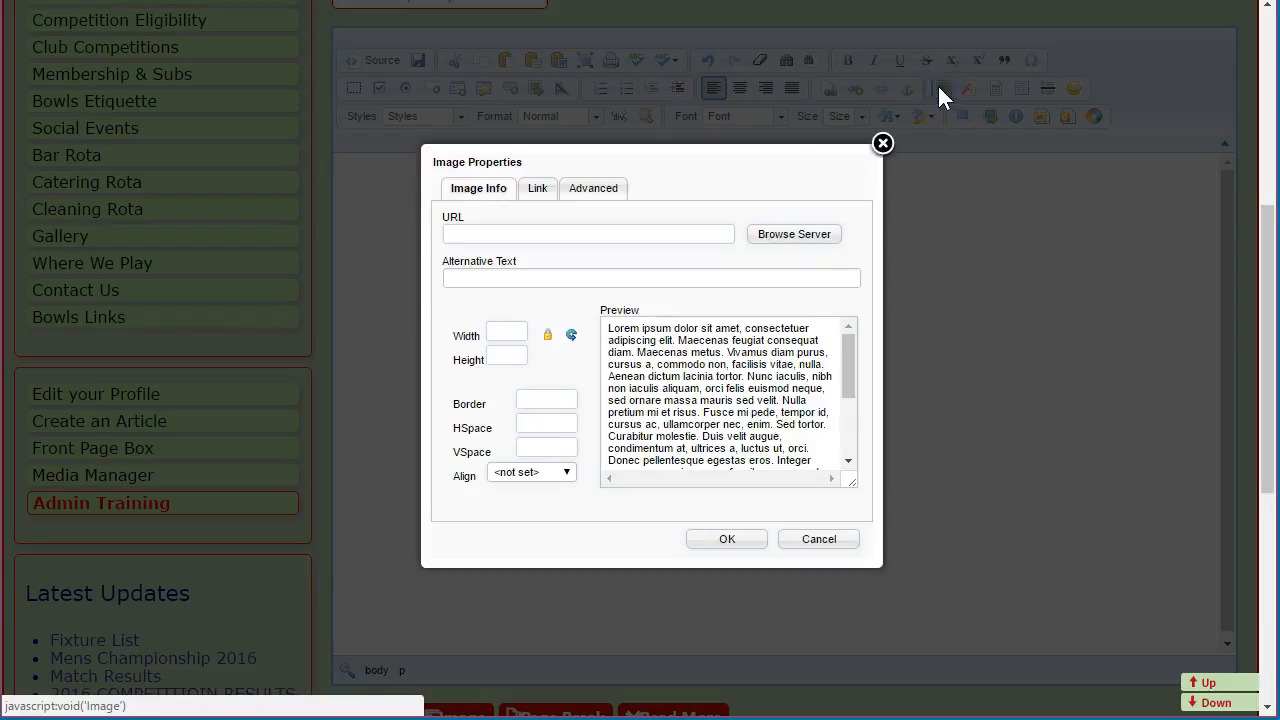
{"action": "left_click", "coordinate": [781, 240]}
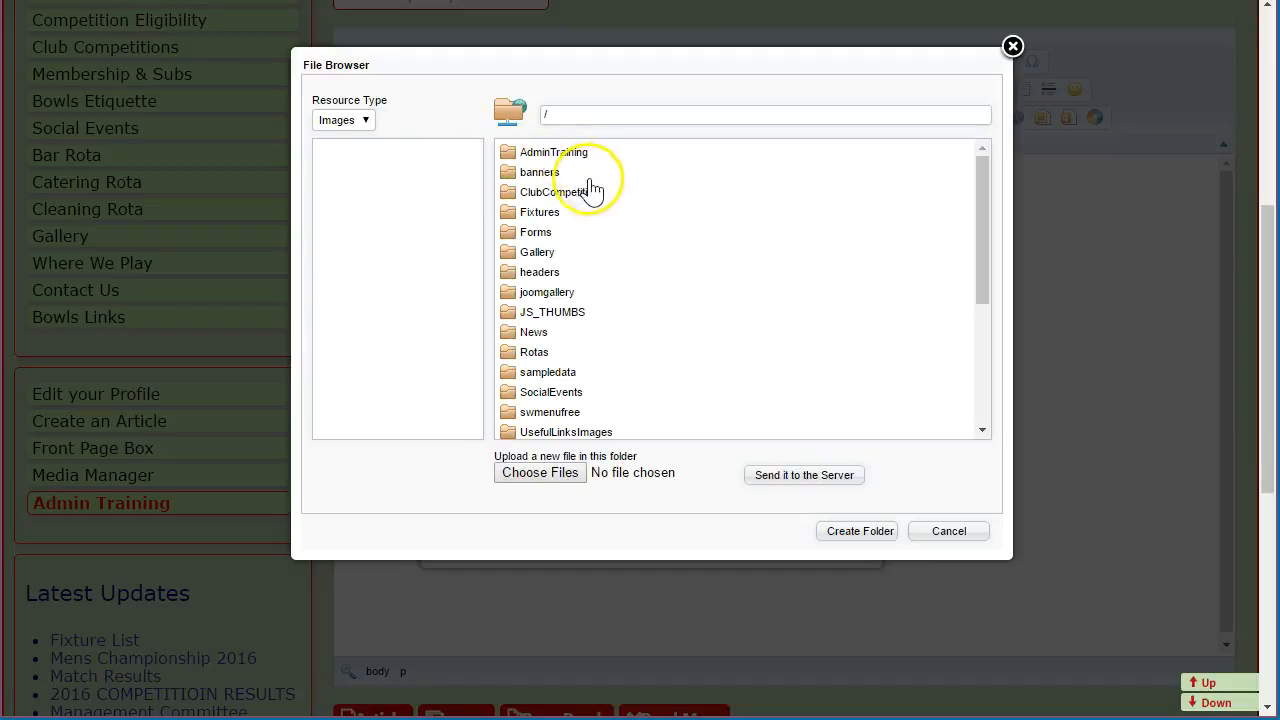
{"action": "left_click", "coordinate": [536, 193]}
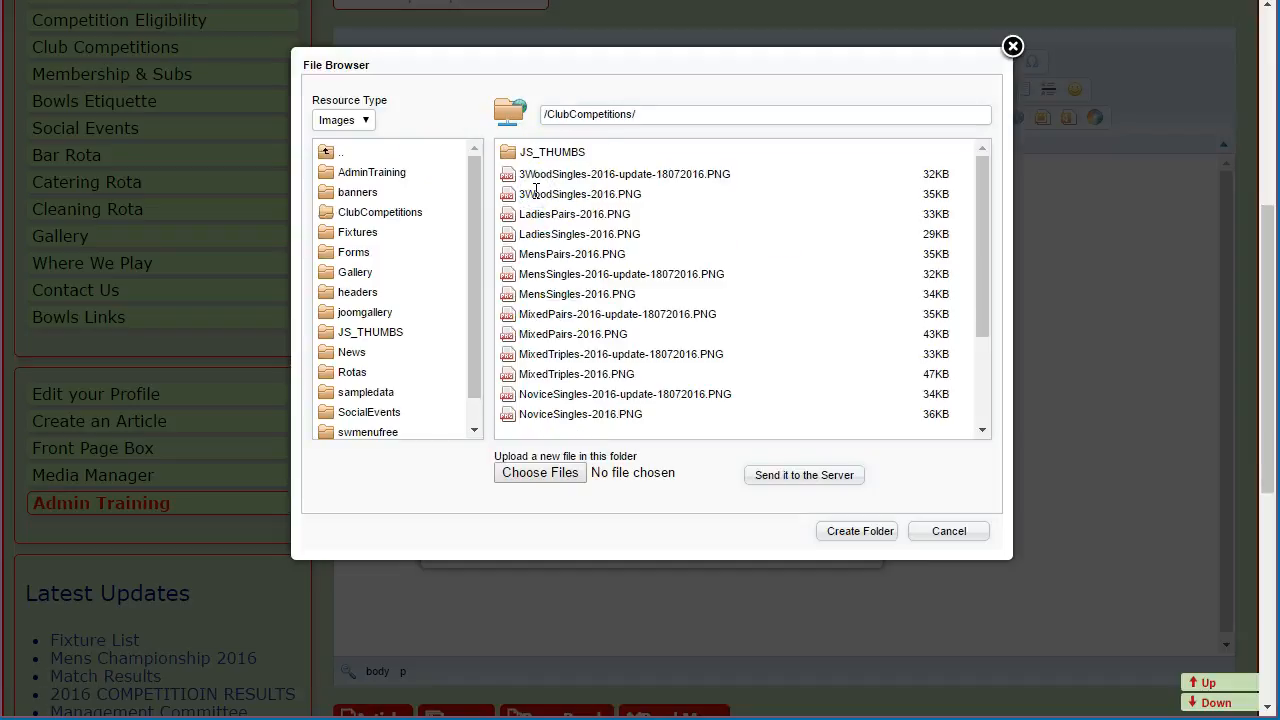
{"action": "left_click_drag", "start_coordinate": [980, 197], "coordinate": [977, 171]}
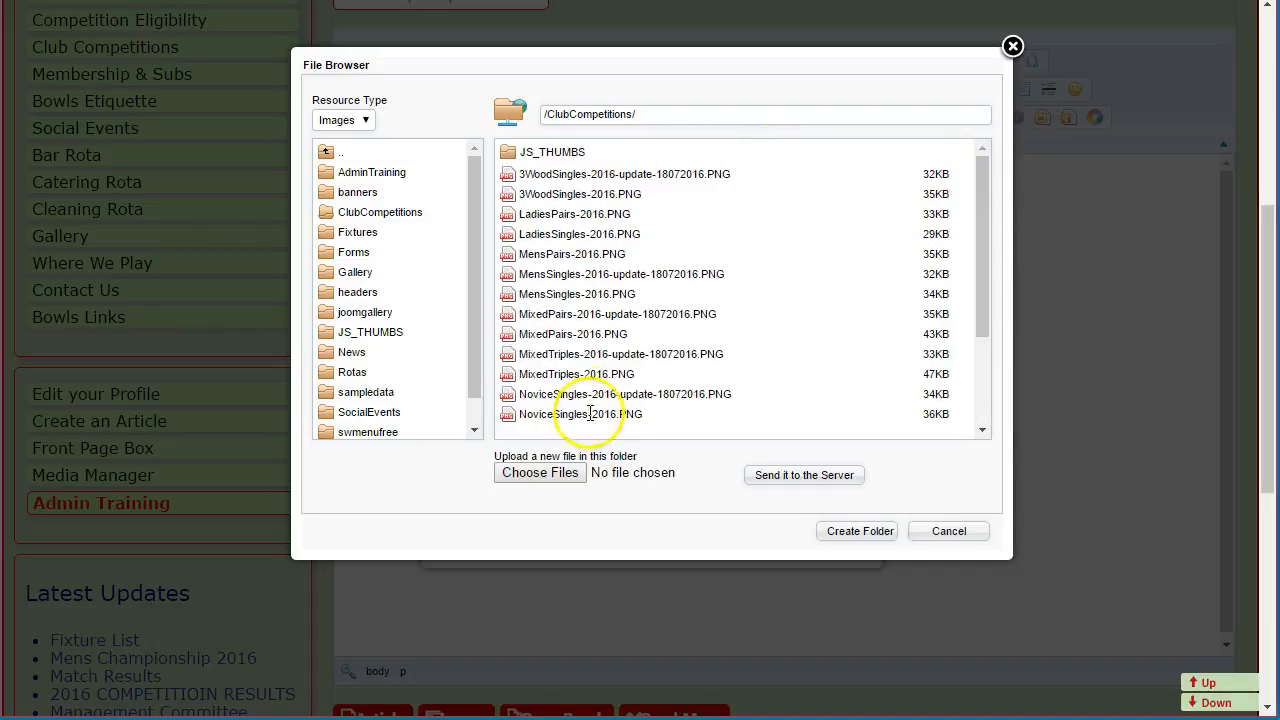
{"action": "left_click", "coordinate": [522, 475]}
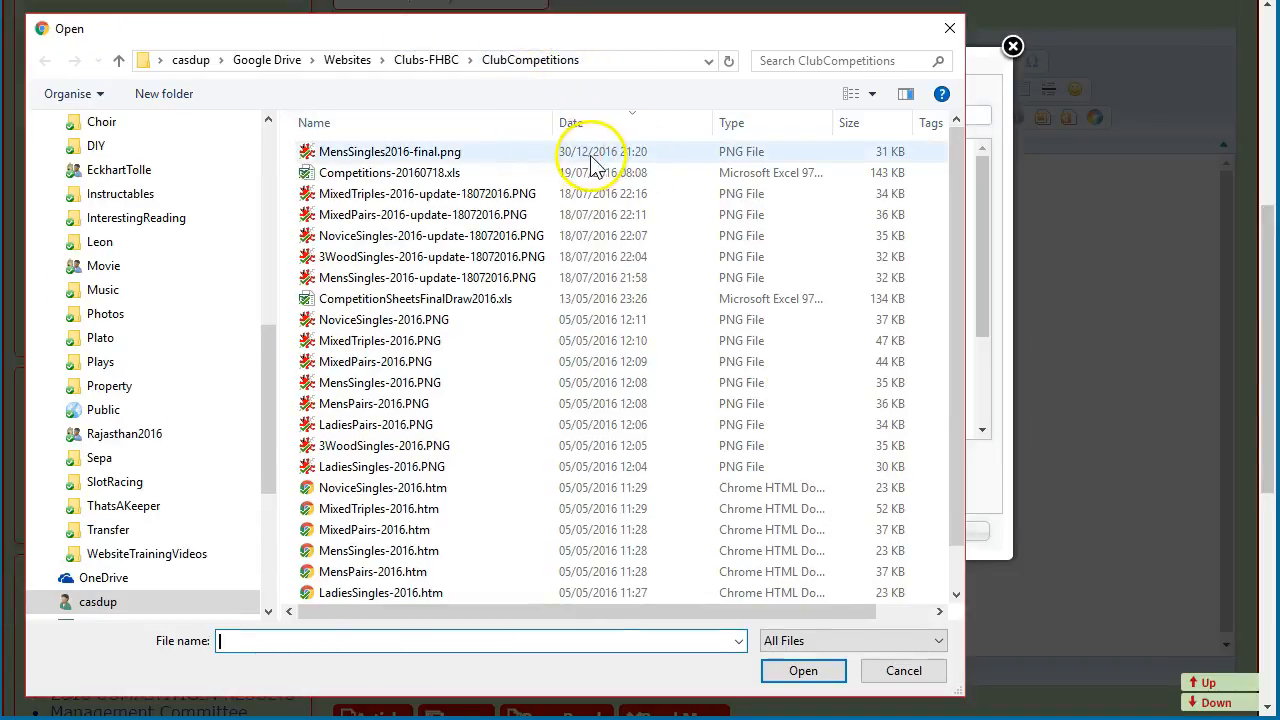
{"action": "left_click", "coordinate": [341, 156]}
{"action": "left_click", "coordinate": [806, 670]}
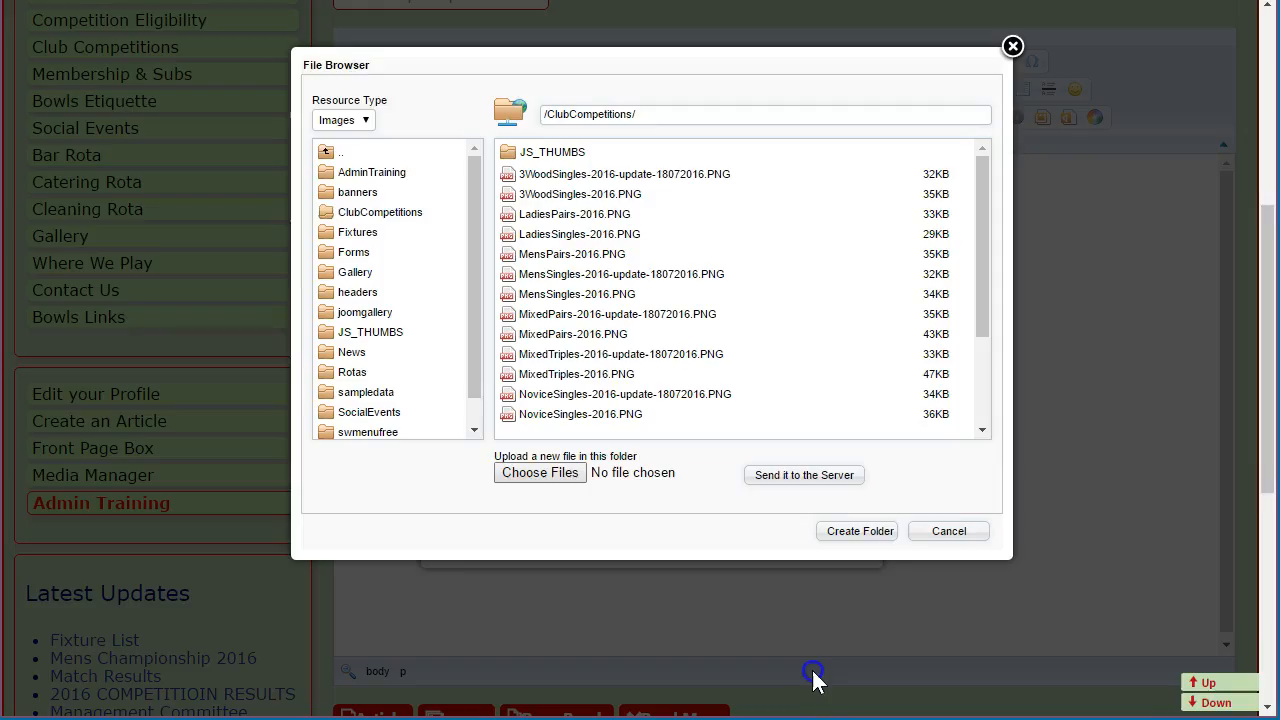
{"action": "left_click", "coordinate": [820, 478]}
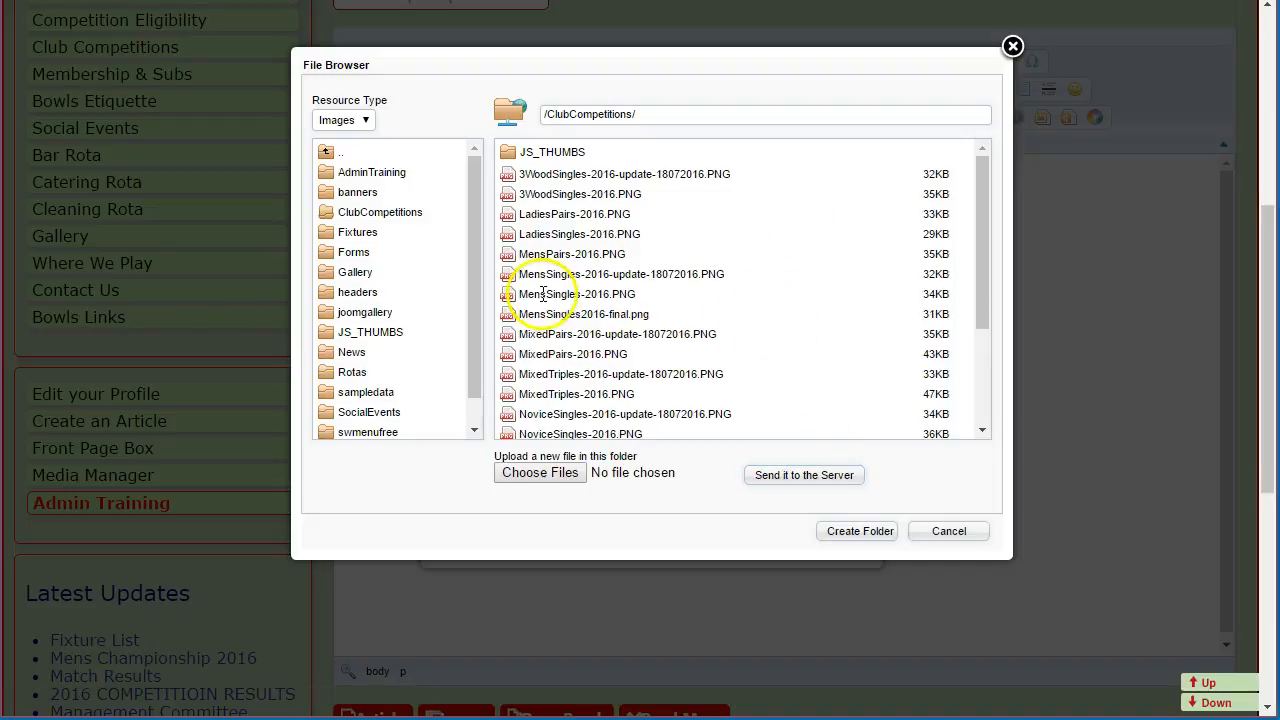
Step: Choose the uploaded MensSingles2016-final.png and insert it into the article at its original size
{"action": "mouse_move", "coordinate": [552, 315]}
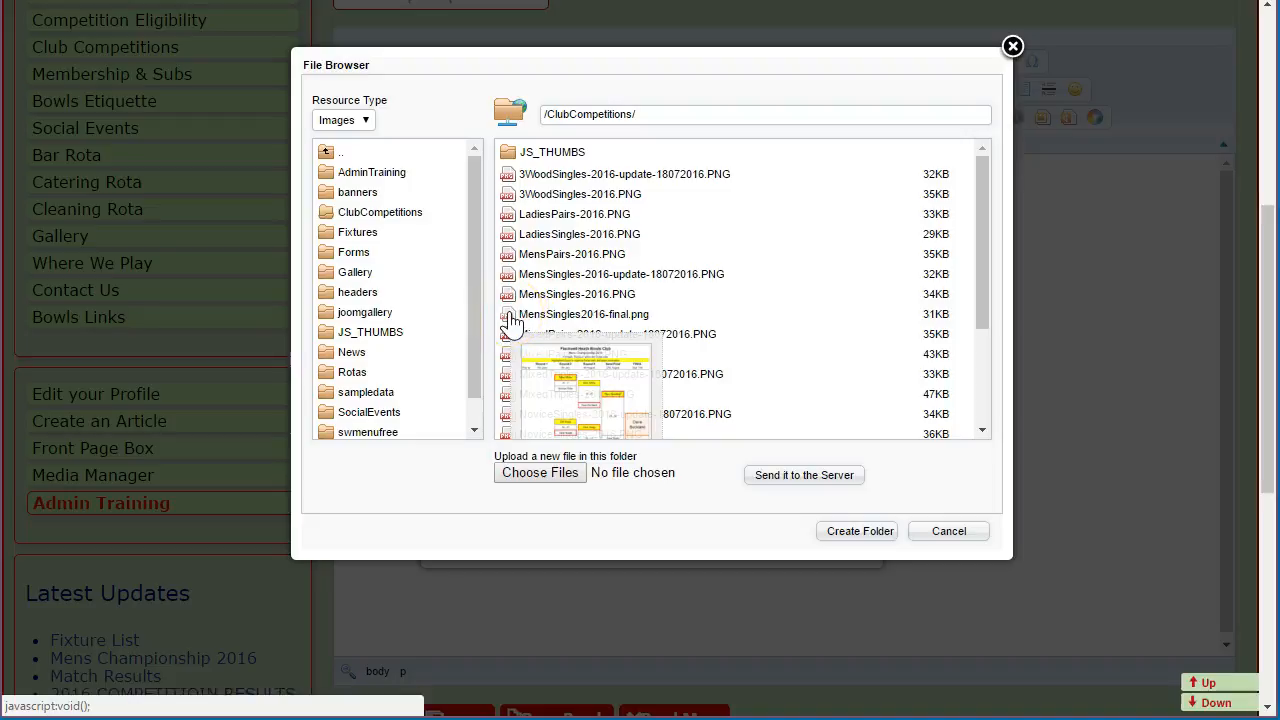
{"action": "left_click", "coordinate": [511, 318]}
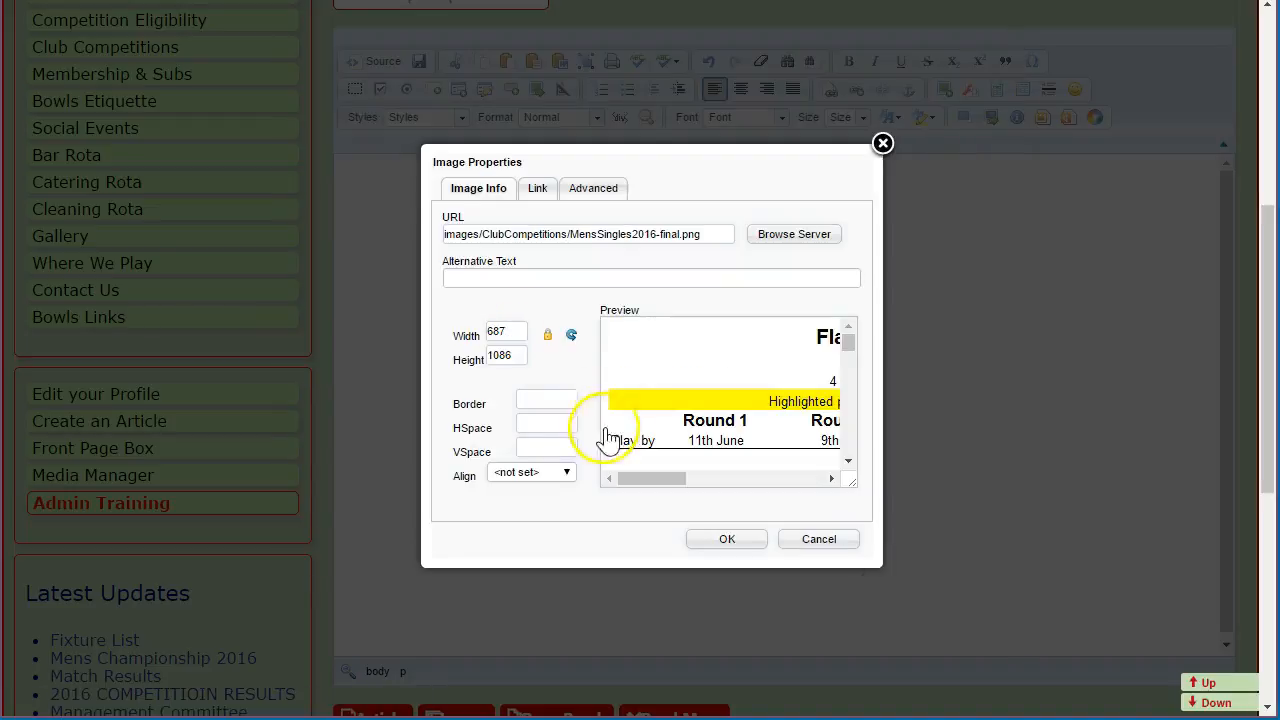
{"action": "left_click", "coordinate": [727, 539]}
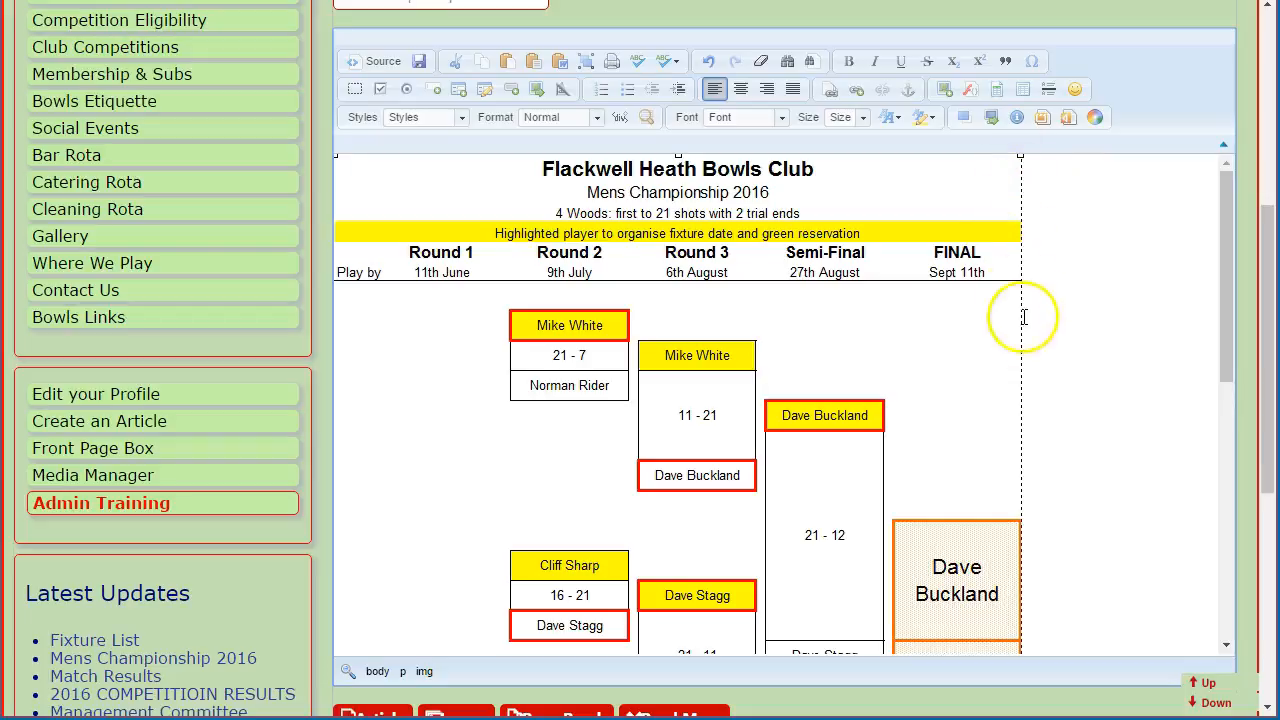
Step: Centre the draw picture in the article and check it from top to bottom
{"action": "left_click", "coordinate": [1225, 310]}
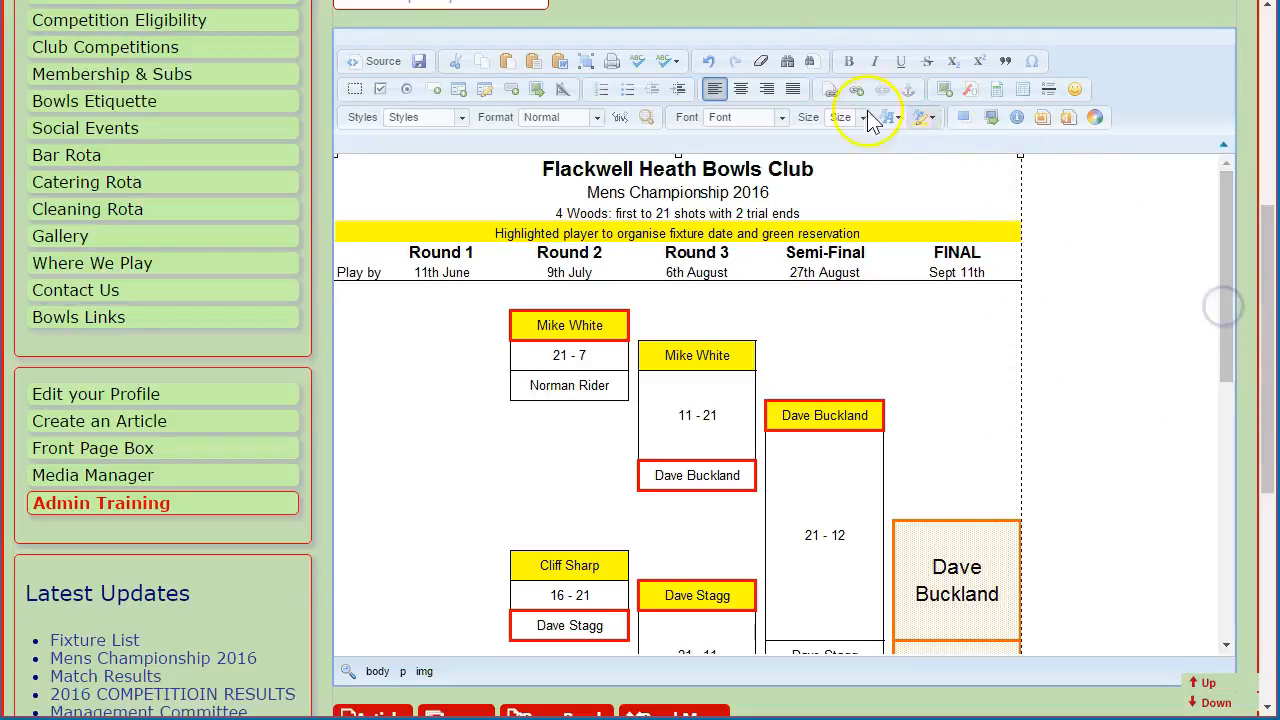
{"action": "left_click", "coordinate": [741, 90]}
{"action": "left_click_drag", "start_coordinate": [1219, 287], "coordinate": [1221, 573]}
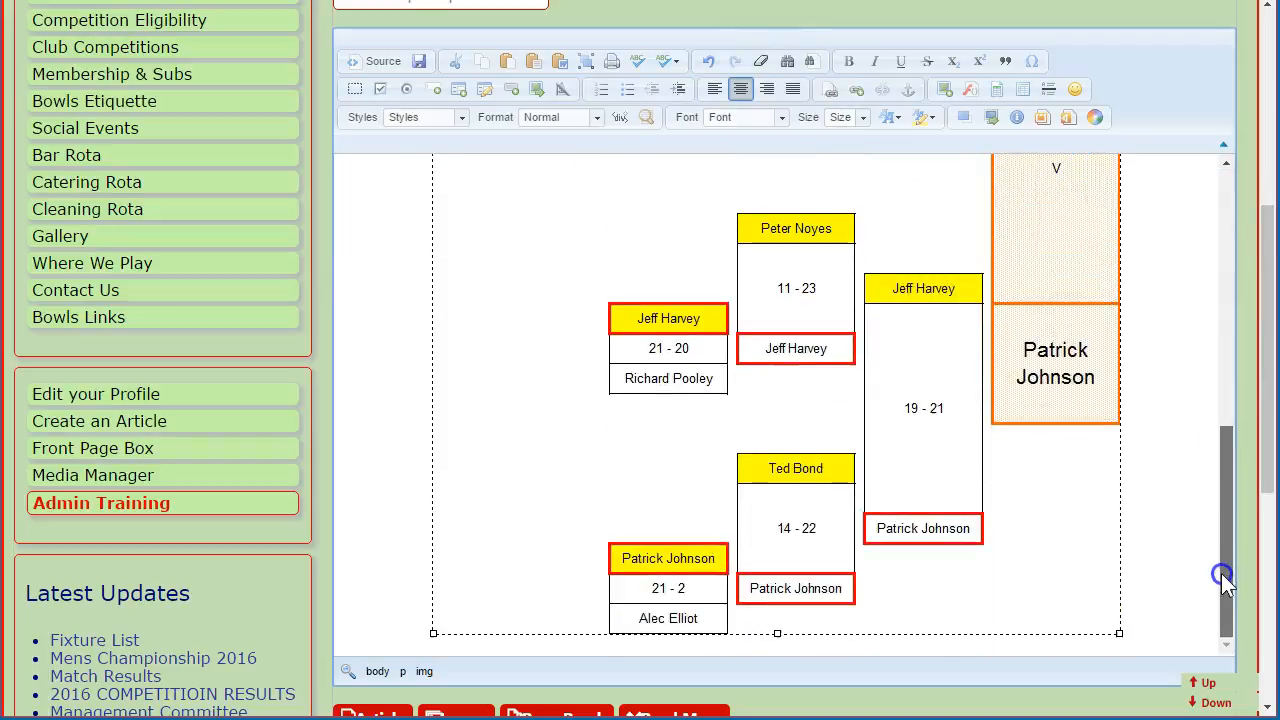
{"action": "left_click_drag", "start_coordinate": [1237, 470], "coordinate": [1226, 180]}
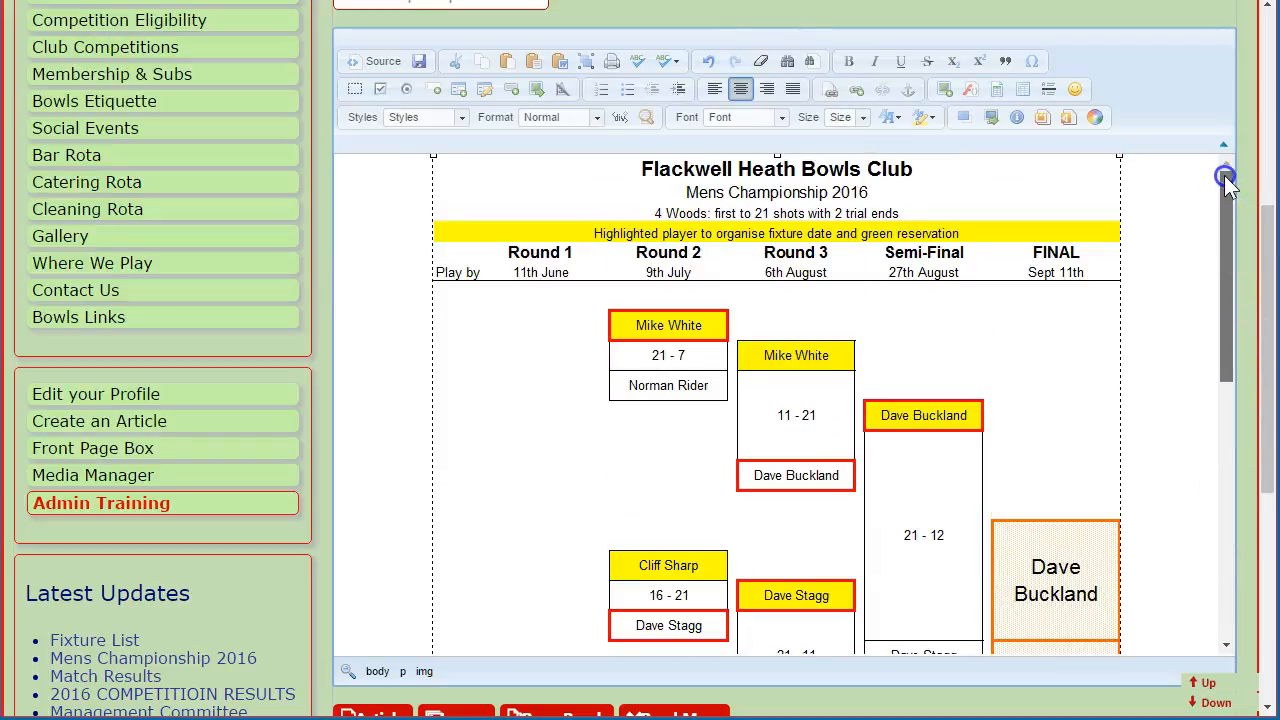
Step: Save the article, dismiss the confirmation and look over the published draw on the page
{"action": "left_click_drag", "start_coordinate": [1257, 234], "coordinate": [1266, 160]}
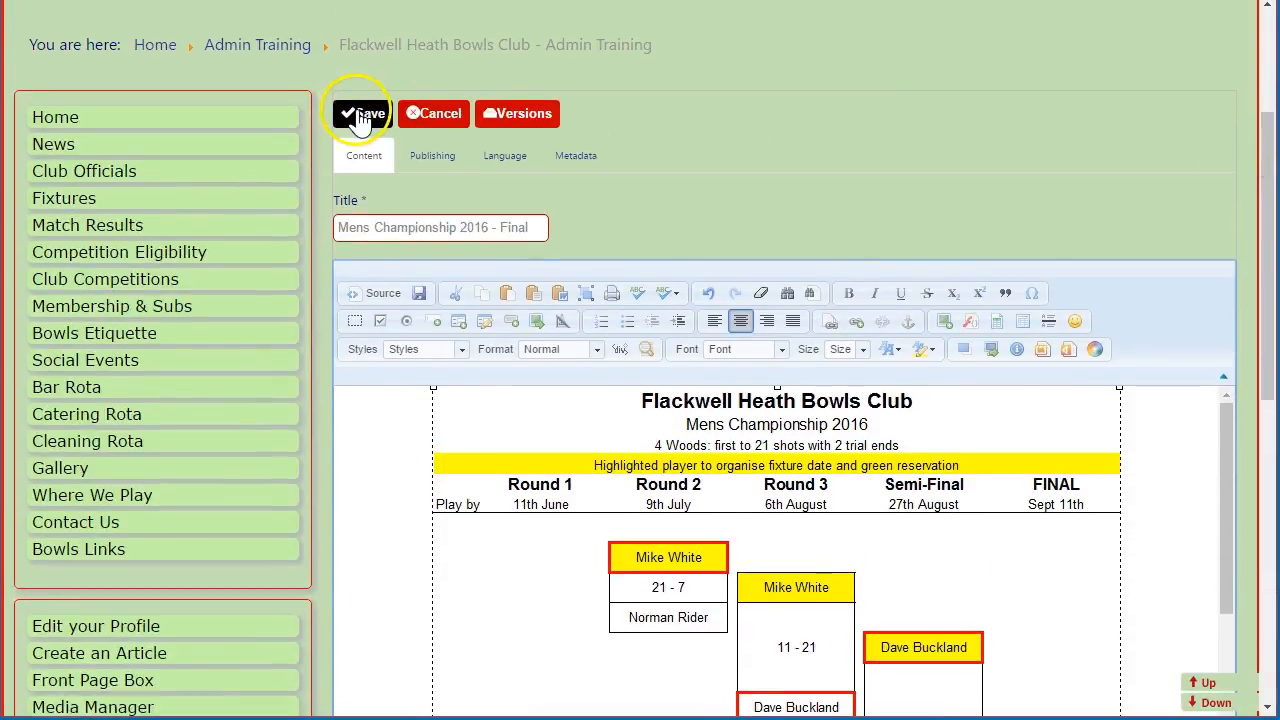
{"action": "left_click", "coordinate": [361, 116]}
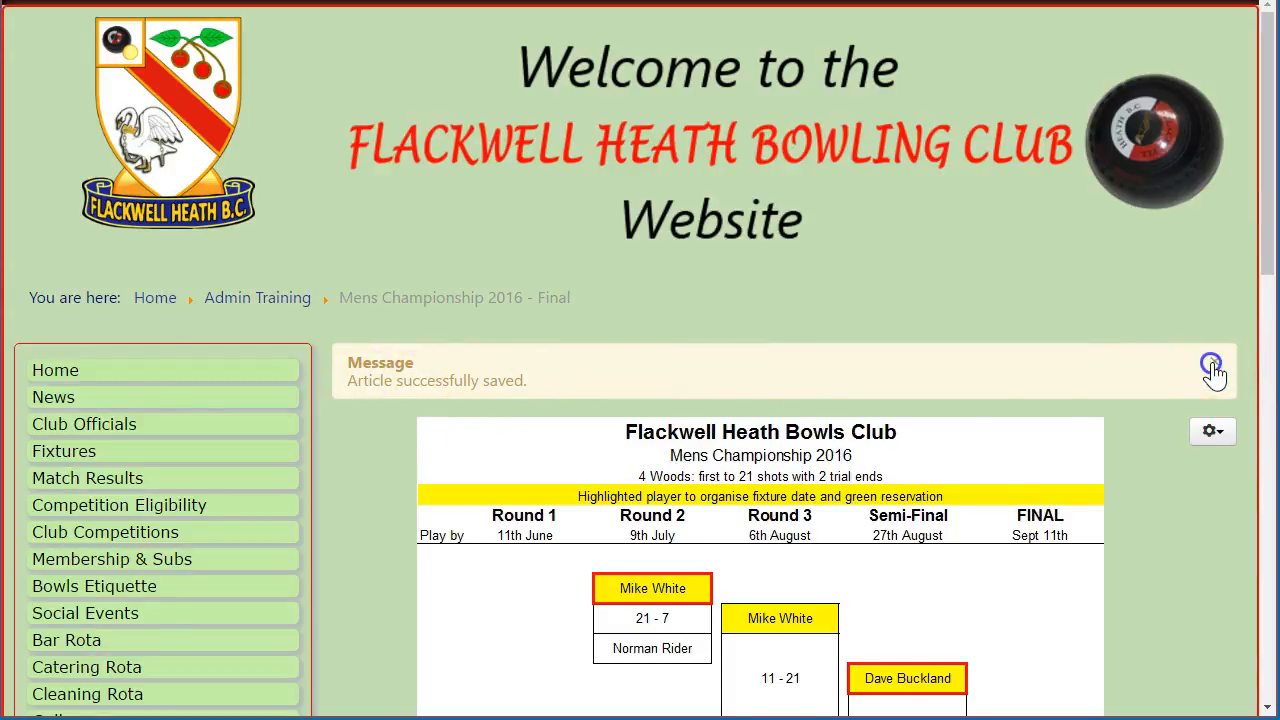
{"action": "scroll", "coordinate": [1213, 370], "scroll_direction": "down", "scroll_amount": 5}
{"action": "left_click_drag", "start_coordinate": [1268, 278], "coordinate": [1265, 252]}
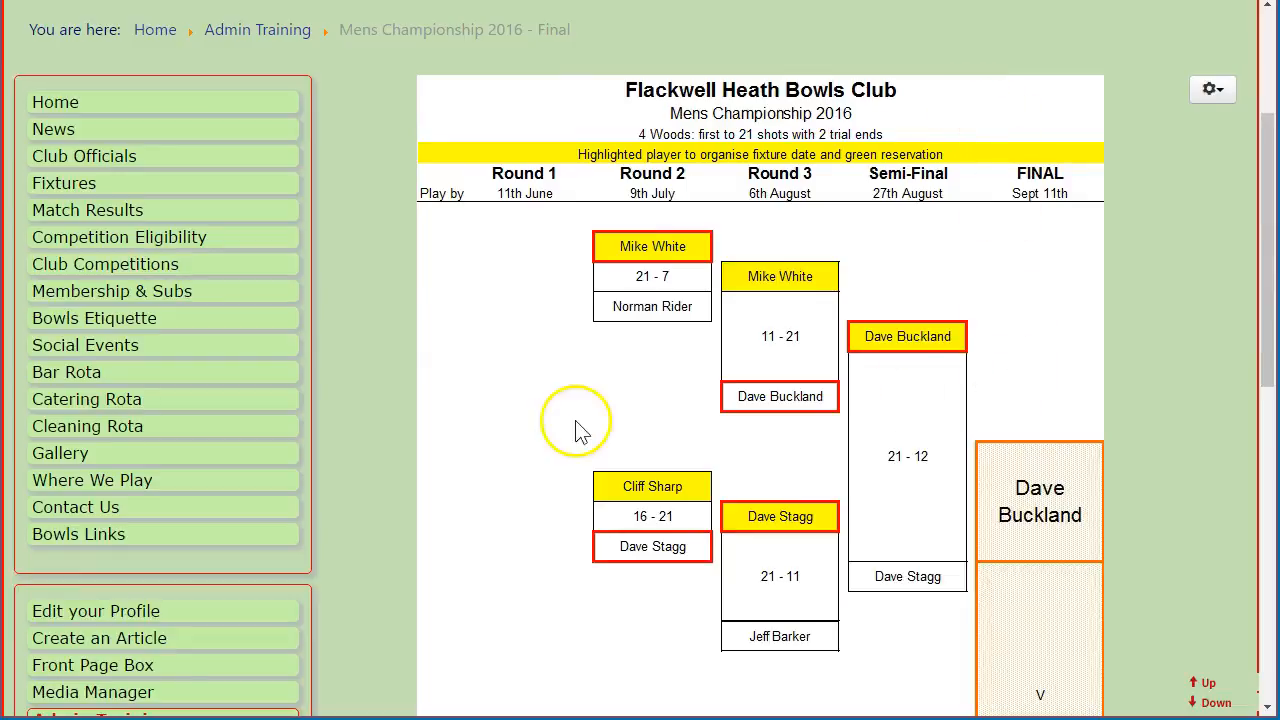
{"action": "scroll", "coordinate": [492, 518], "scroll_direction": "up", "scroll_amount": 3}
{"action": "left_click_drag", "start_coordinate": [1266, 249], "coordinate": [1260, 359]}
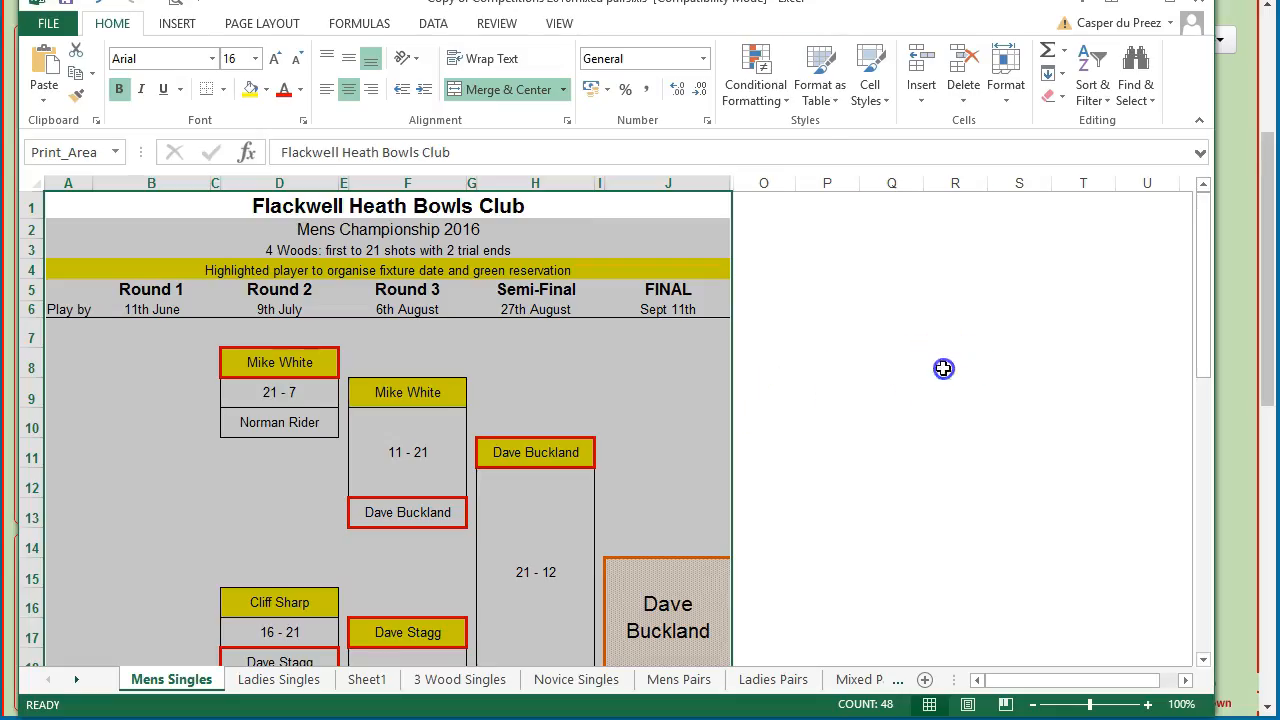
Step: Switch to Excel, clear the selection of the draw and narrow the window to expose the web page's green background
{"action": "left_click", "coordinate": [952, 363]}
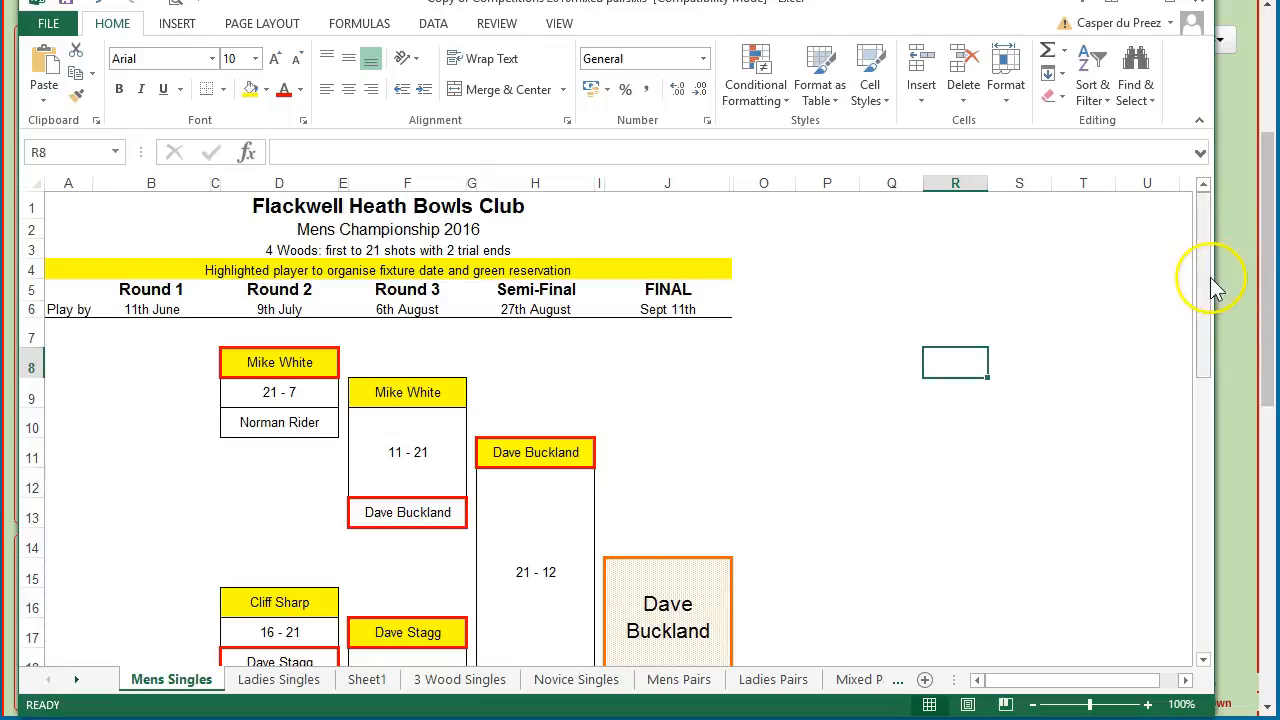
{"action": "left_click_drag", "start_coordinate": [1212, 278], "coordinate": [1040, 287]}
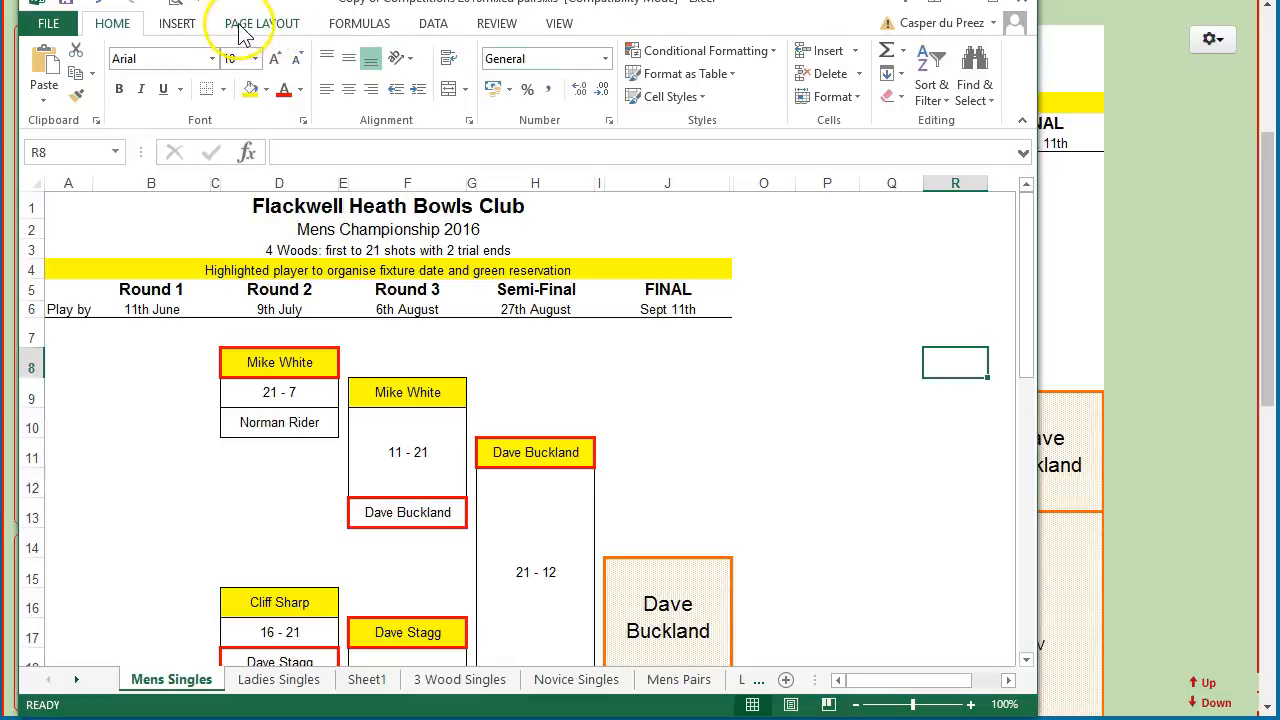
{"action": "left_click", "coordinate": [270, 26]}
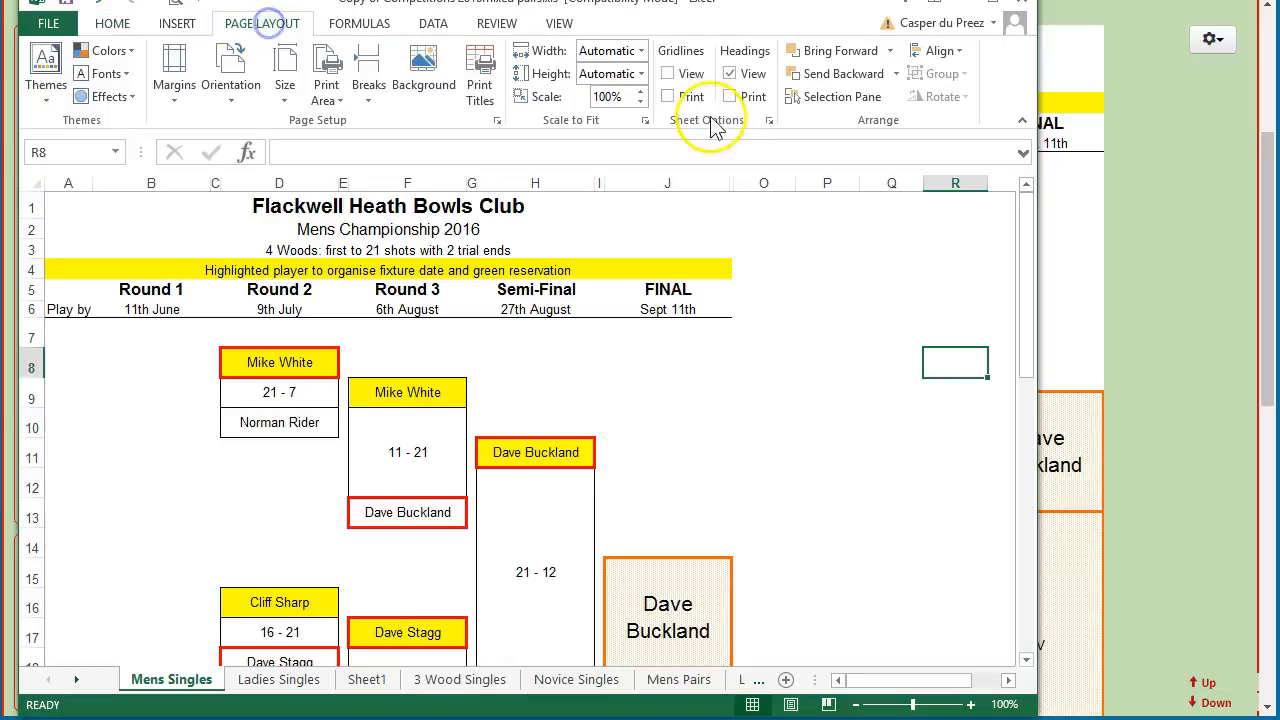
{"action": "left_click", "coordinate": [424, 68]}
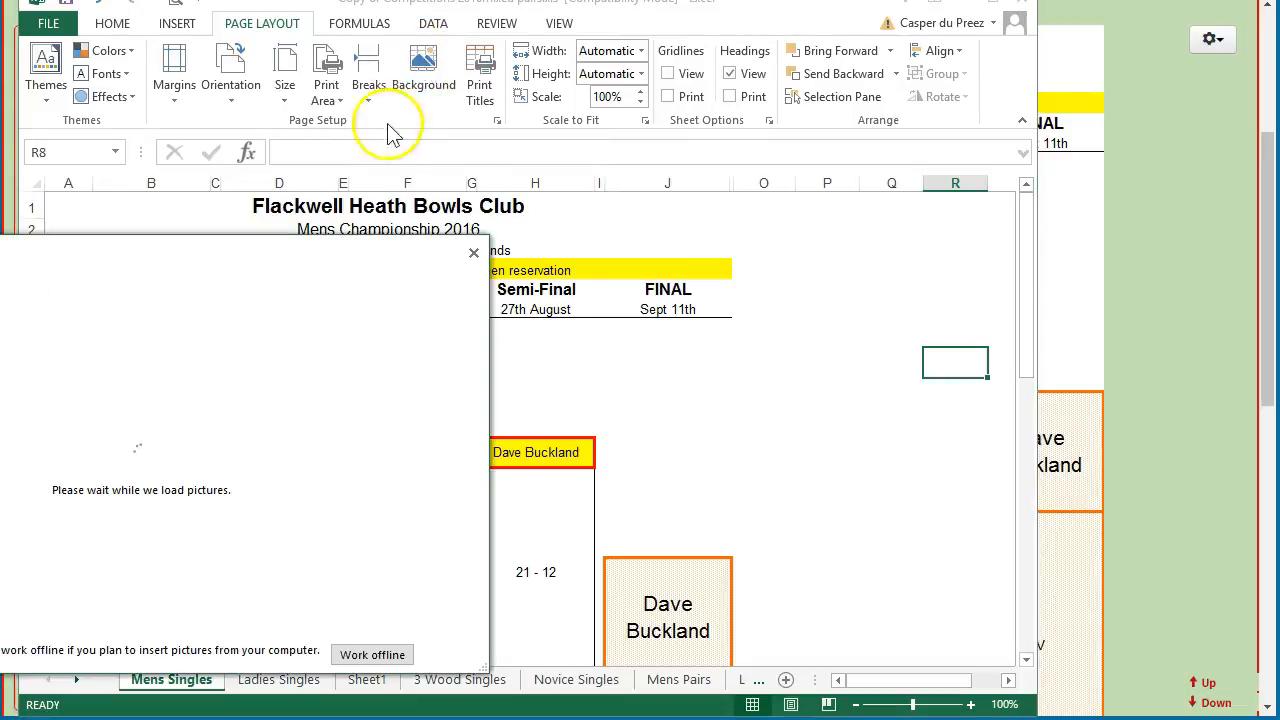
{"action": "left_click_drag", "start_coordinate": [185, 252], "coordinate": [557, 133]}
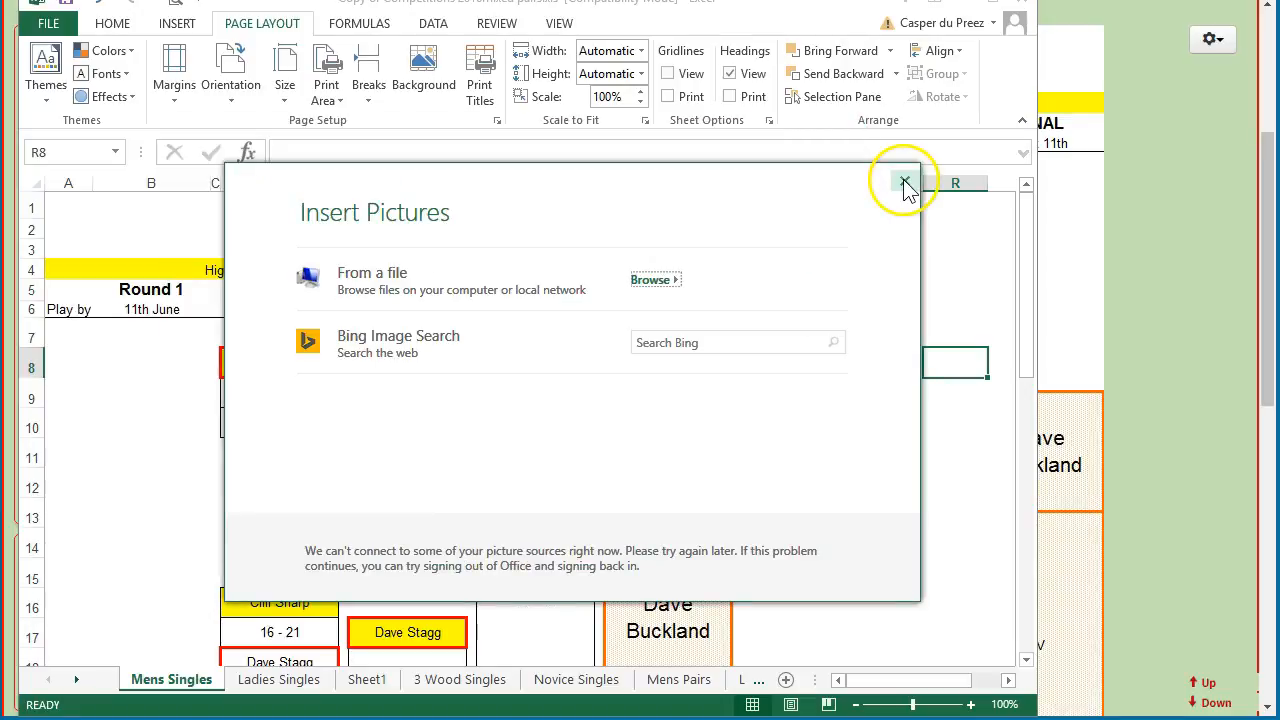
{"action": "left_click", "coordinate": [904, 183]}
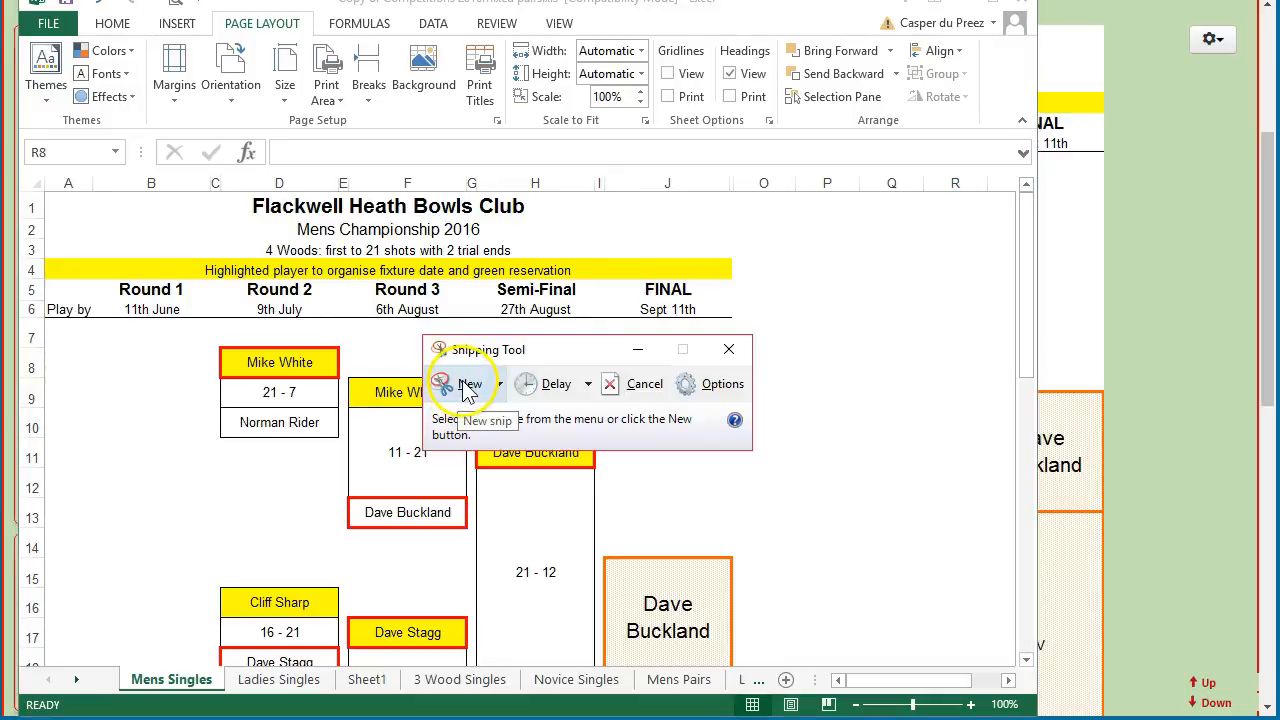
Step: Capture a plain rectangle of the web page's green background with the Snipping Tool
{"action": "left_click", "coordinate": [467, 390]}
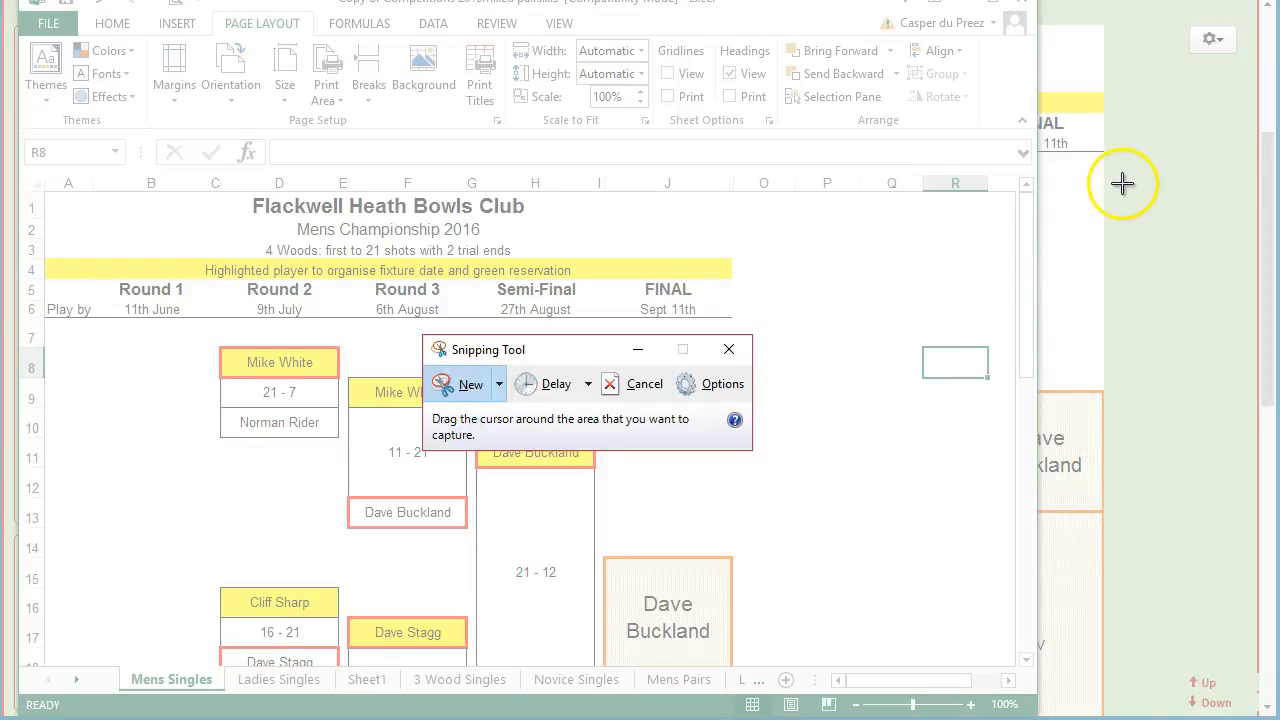
{"action": "left_click_drag", "start_coordinate": [1122, 183], "coordinate": [1250, 289]}
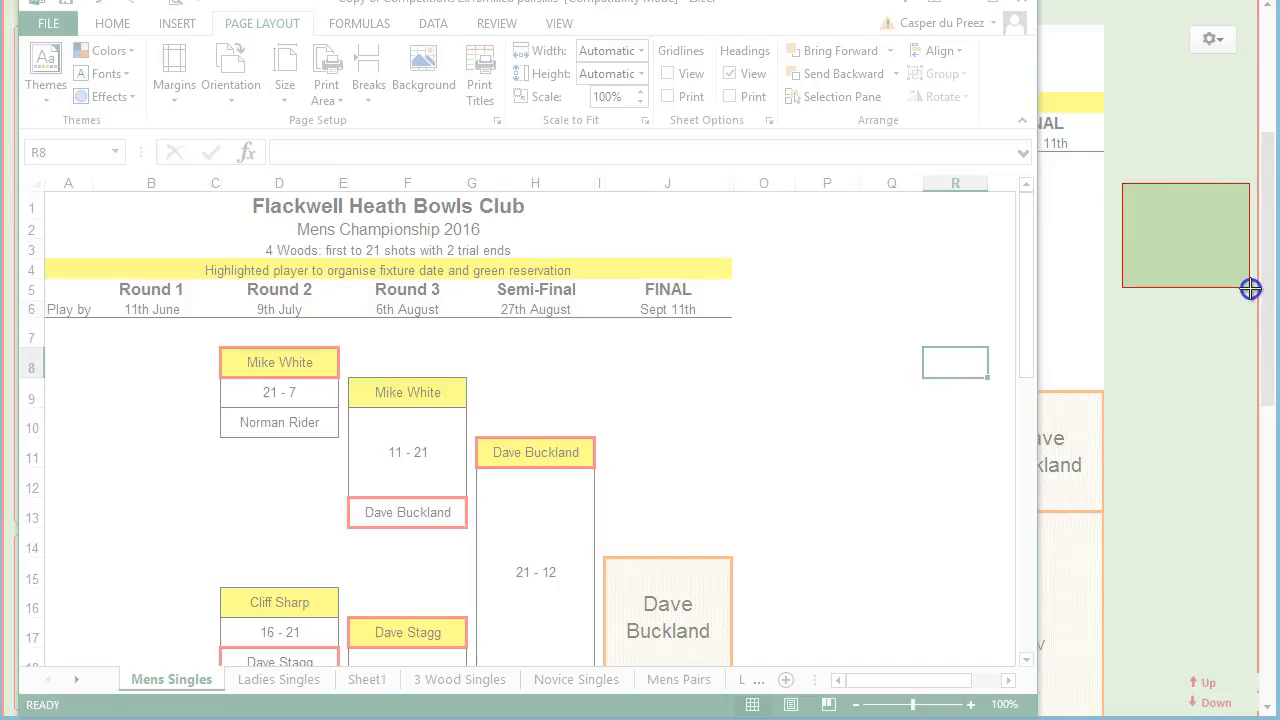
{"action": "left_click_drag", "start_coordinate": [1250, 289], "coordinate": [1250, 289]}
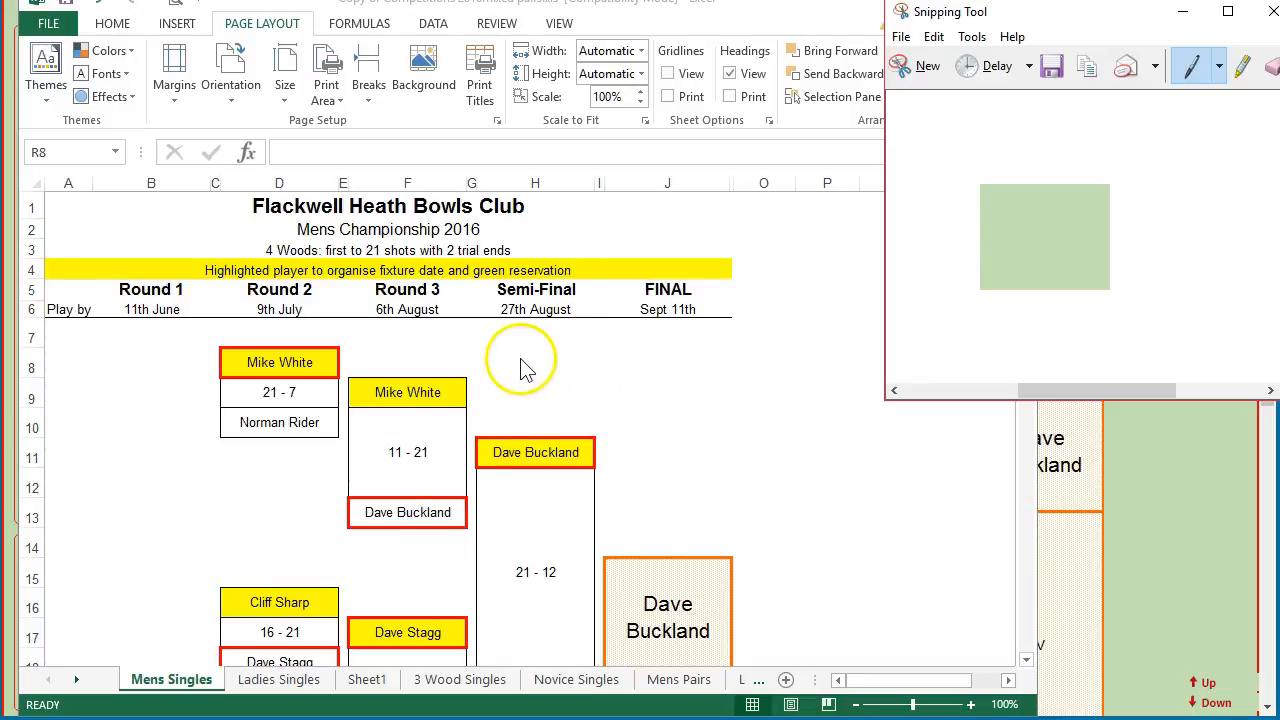
Step: Save the green capture as FHBC-GreenBackground.PNG in the Images folder under Websites > Clubs-FHBC and close the Snipping Tool
{"action": "left_click", "coordinate": [1053, 68]}
{"action": "left_click_drag", "start_coordinate": [1063, 63], "coordinate": [440, 80]}
{"action": "left_click", "coordinate": [498, 110]}
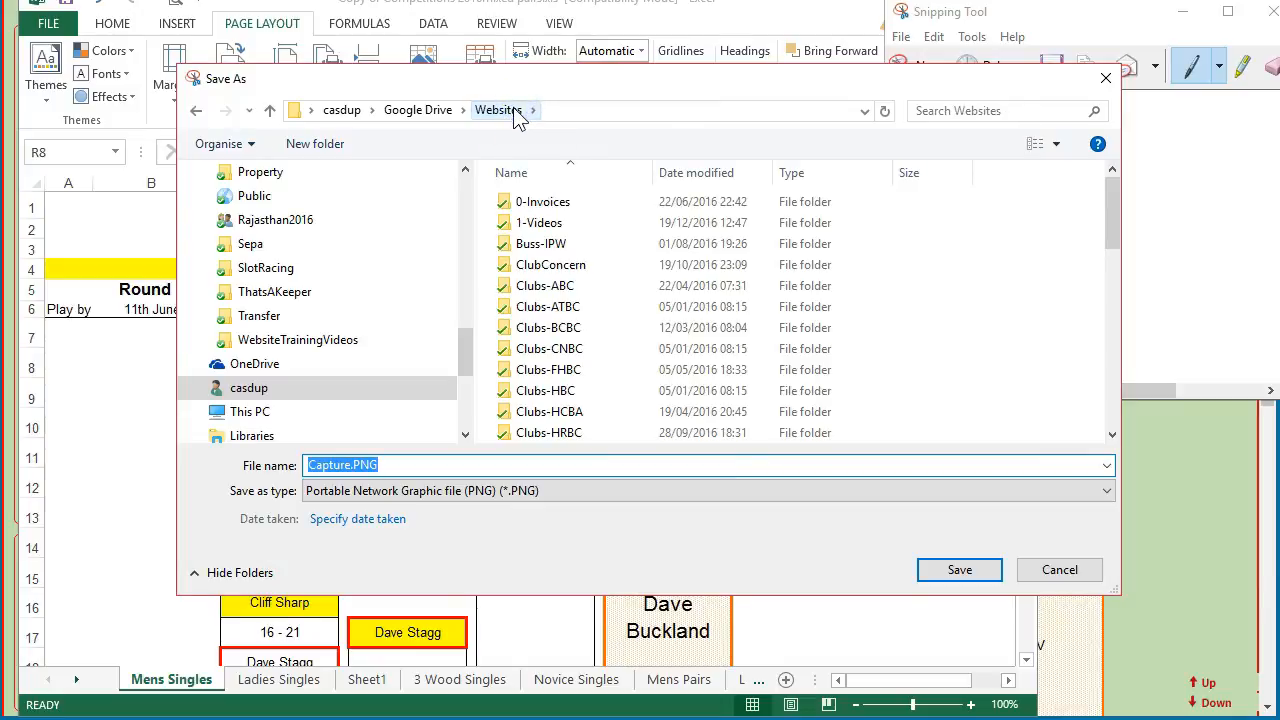
{"action": "double_click", "coordinate": [540, 369]}
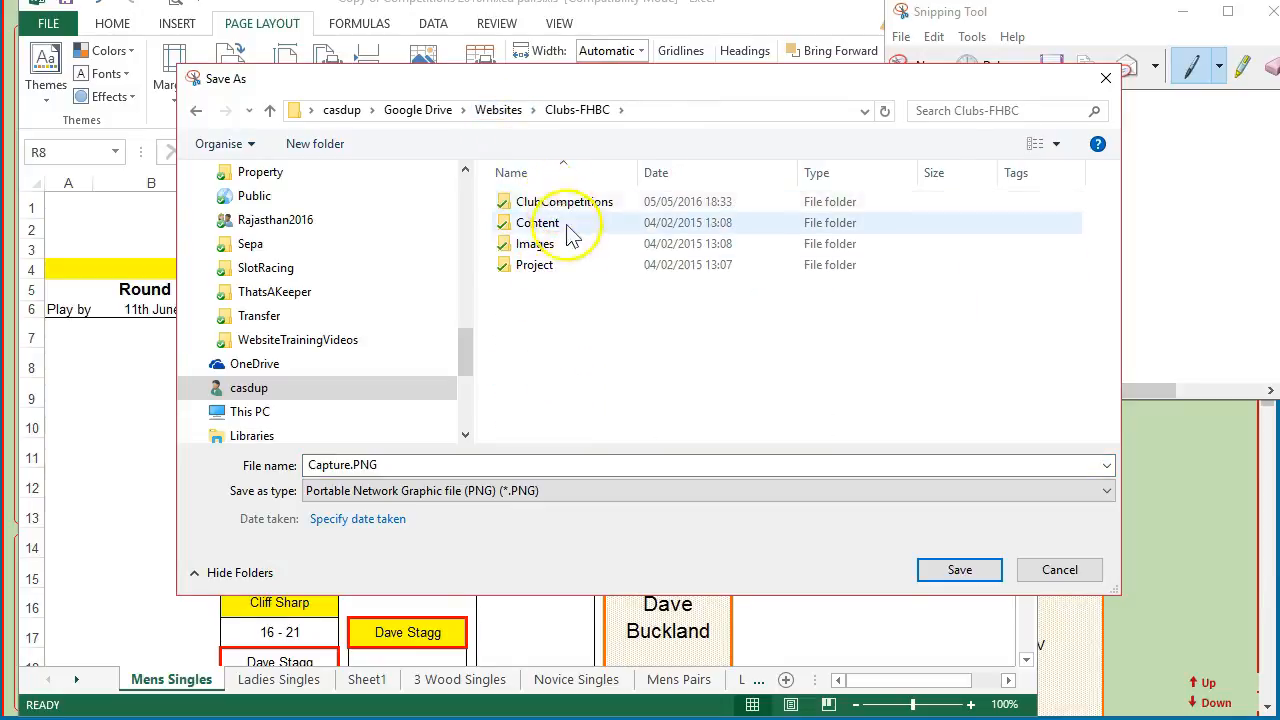
{"action": "double_click", "coordinate": [516, 245]}
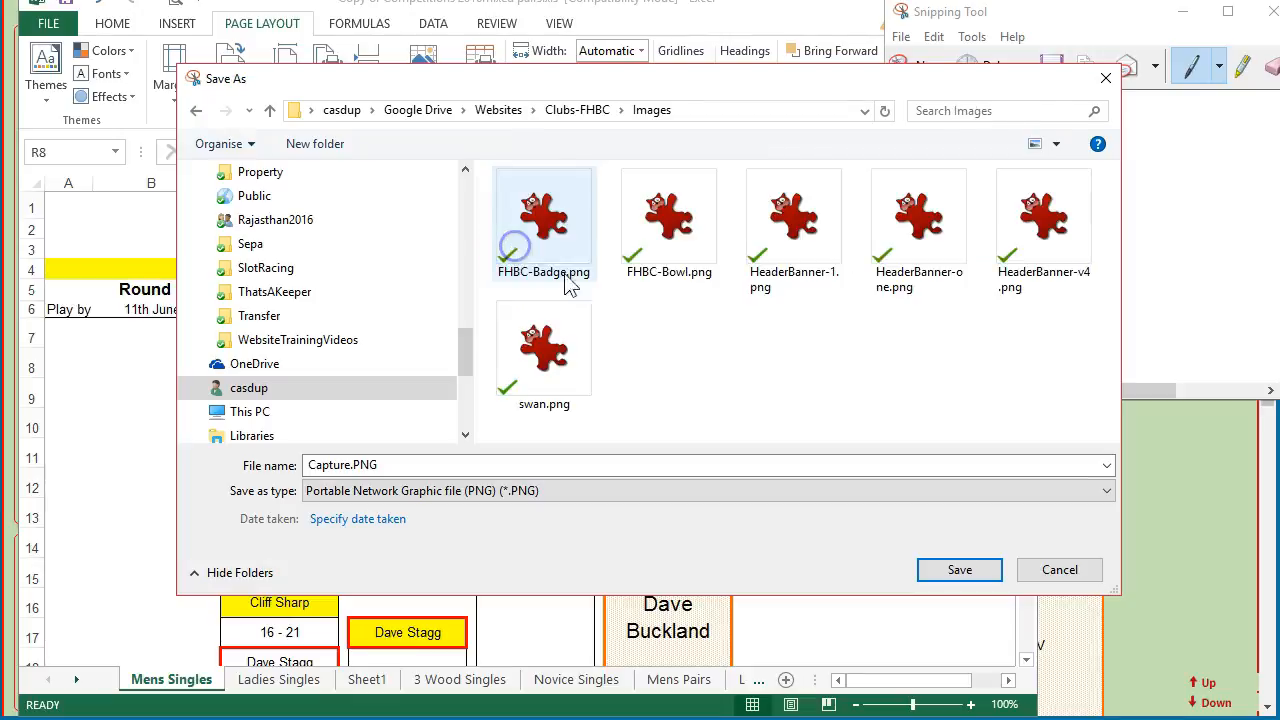
{"action": "scroll", "coordinate": [640, 376], "scroll_direction": "down", "scroll_amount": 3}
{"action": "double_click", "coordinate": [345, 466]}
{"action": "key", "text": "BackSpace"}
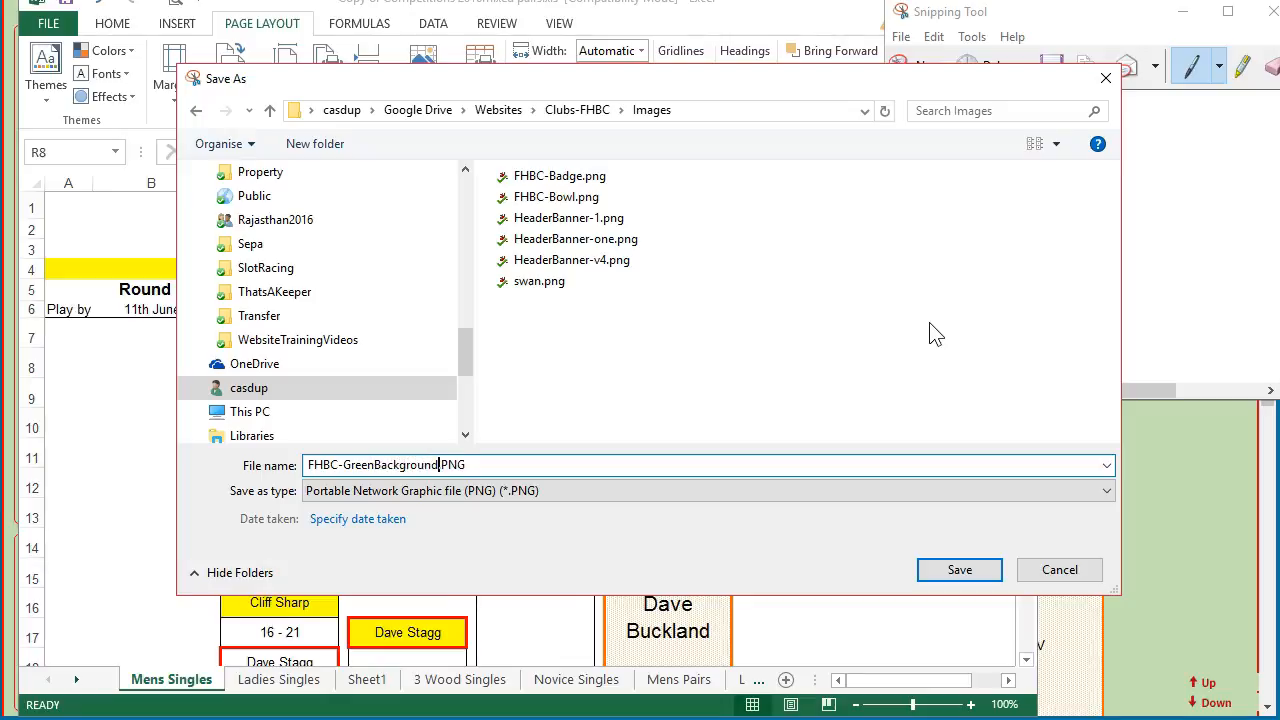
{"action": "left_click", "coordinate": [959, 569]}
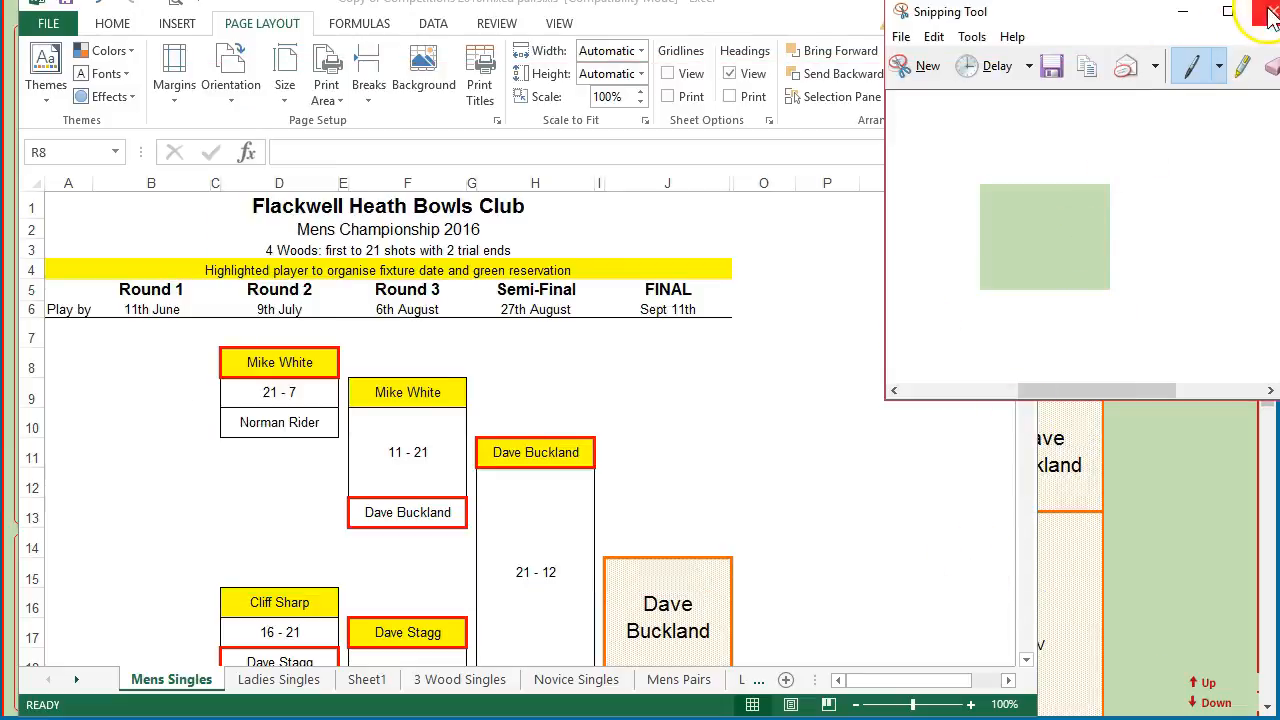
{"action": "left_click_drag", "start_coordinate": [1180, 12], "coordinate": [1125, 48]}
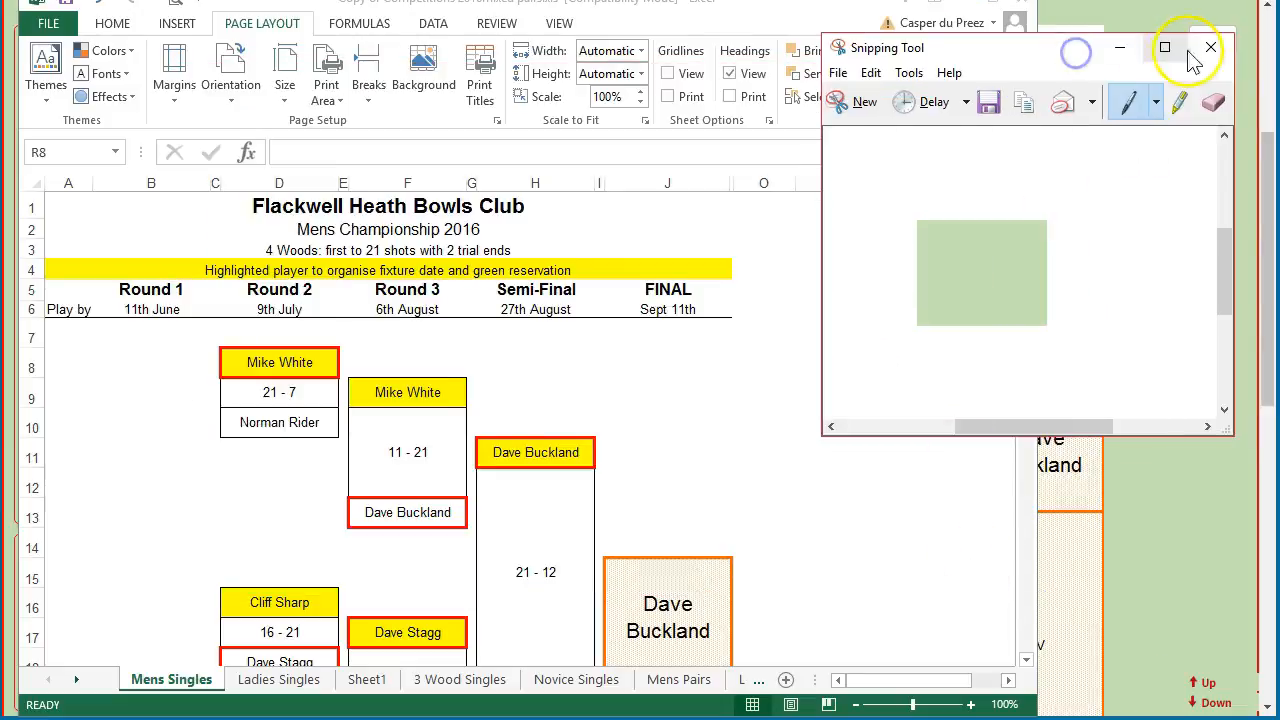
{"action": "left_click", "coordinate": [1215, 52]}
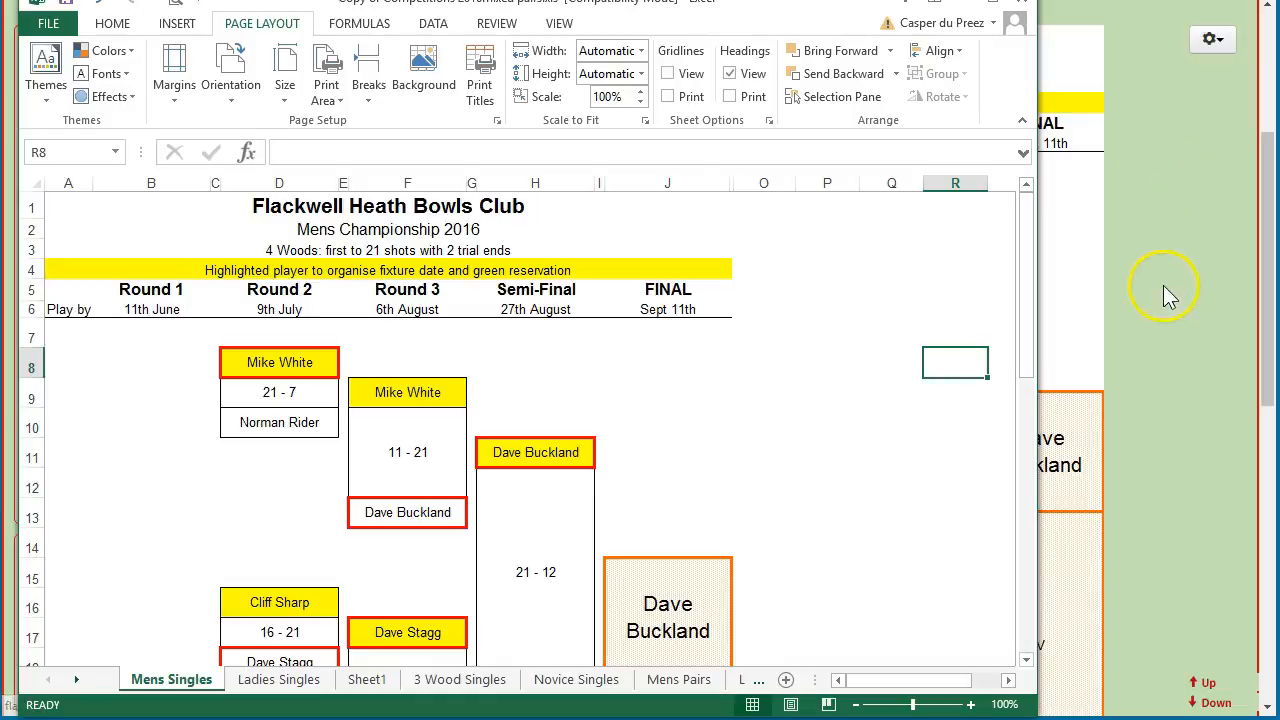
Step: Set FHBC-GreenBackground.PNG from the Clubs-FHBC Images folder as the background of the Mens Singles sheet
{"action": "left_click", "coordinate": [423, 62]}
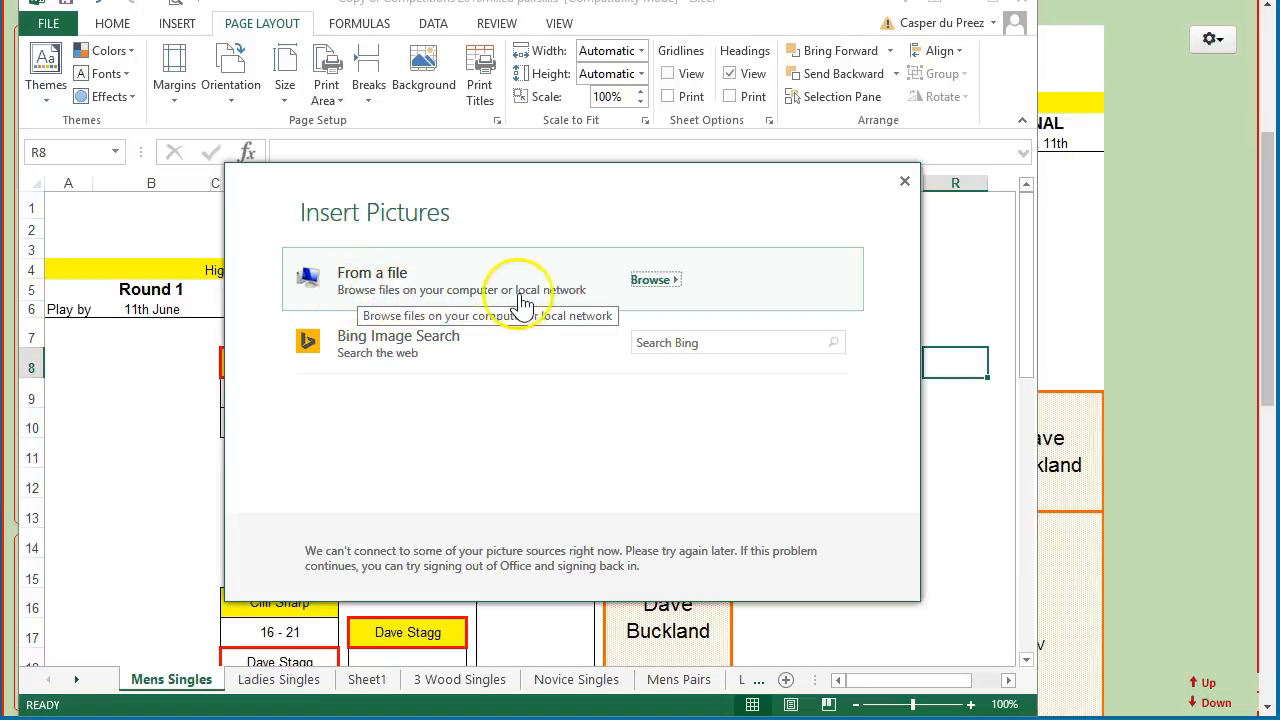
{"action": "left_click", "coordinate": [345, 272]}
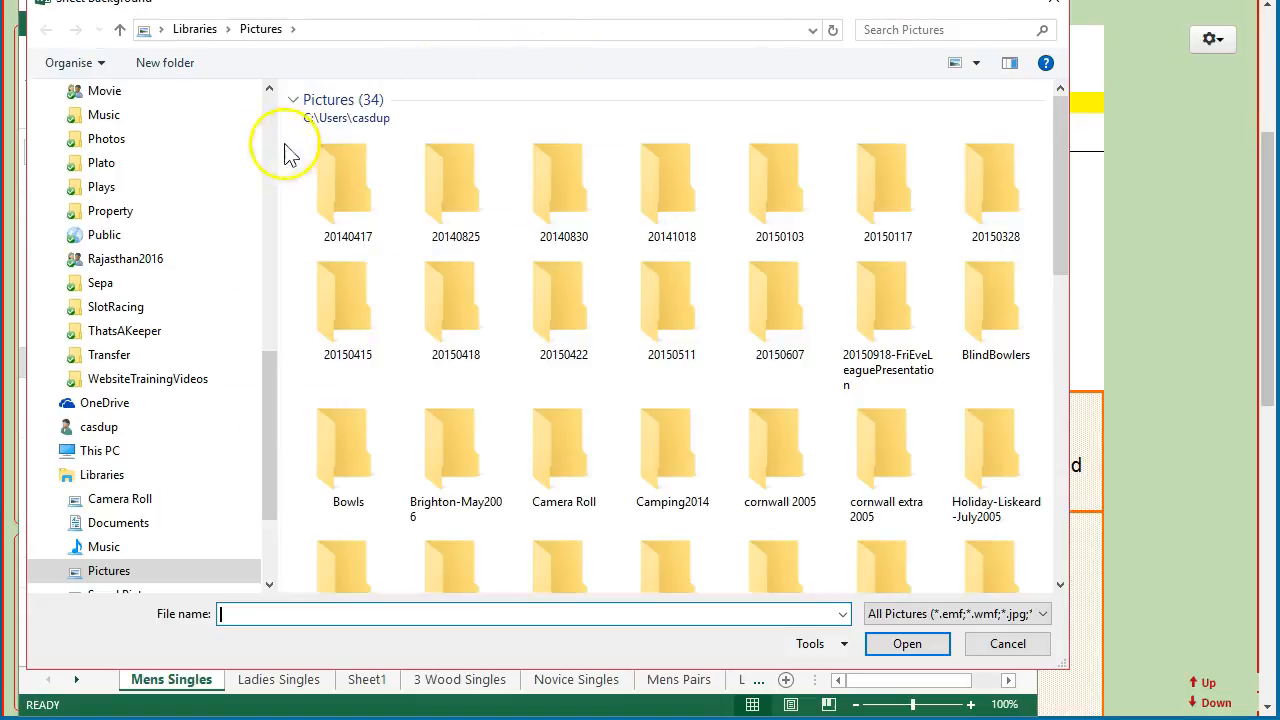
{"action": "left_click_drag", "start_coordinate": [272, 409], "coordinate": [270, 150]}
{"action": "left_click", "coordinate": [104, 158]}
{"action": "left_click", "coordinate": [343, 437]}
{"action": "double_click", "coordinate": [343, 437]}
{"action": "left_click", "coordinate": [336, 290]}
{"action": "double_click", "coordinate": [336, 290]}
{"action": "double_click", "coordinate": [324, 164]}
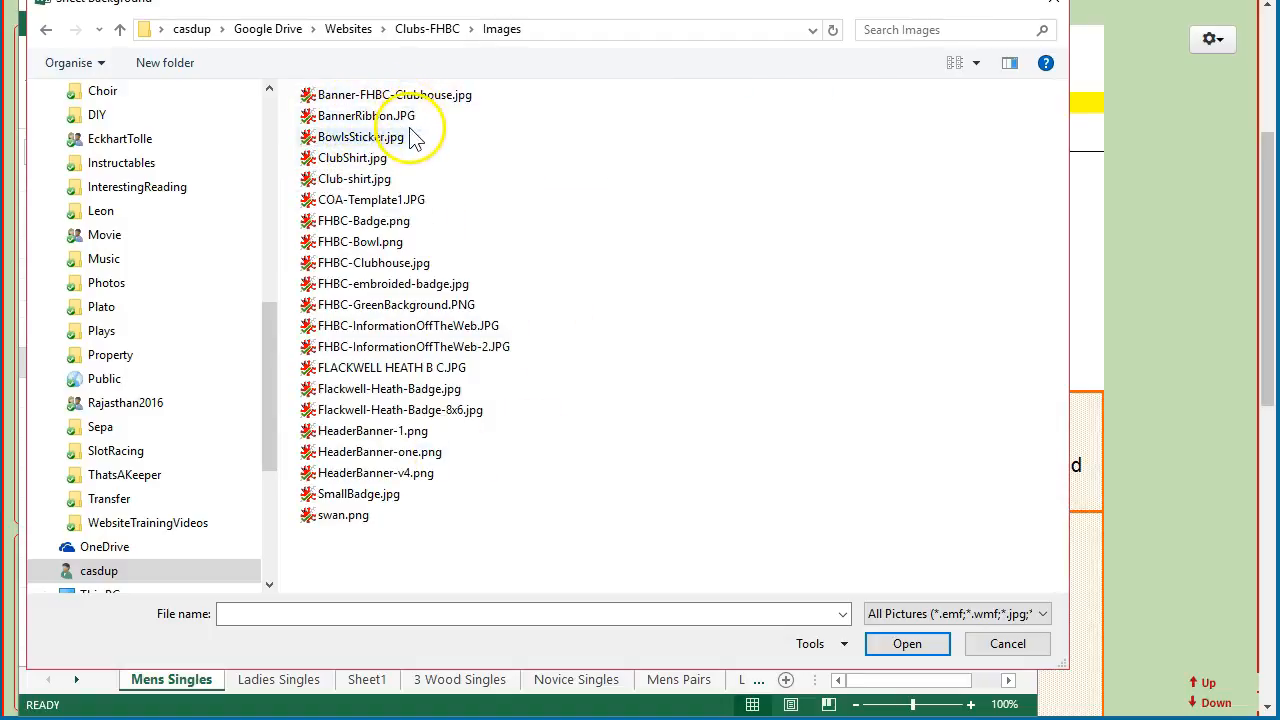
{"action": "double_click", "coordinate": [369, 313]}
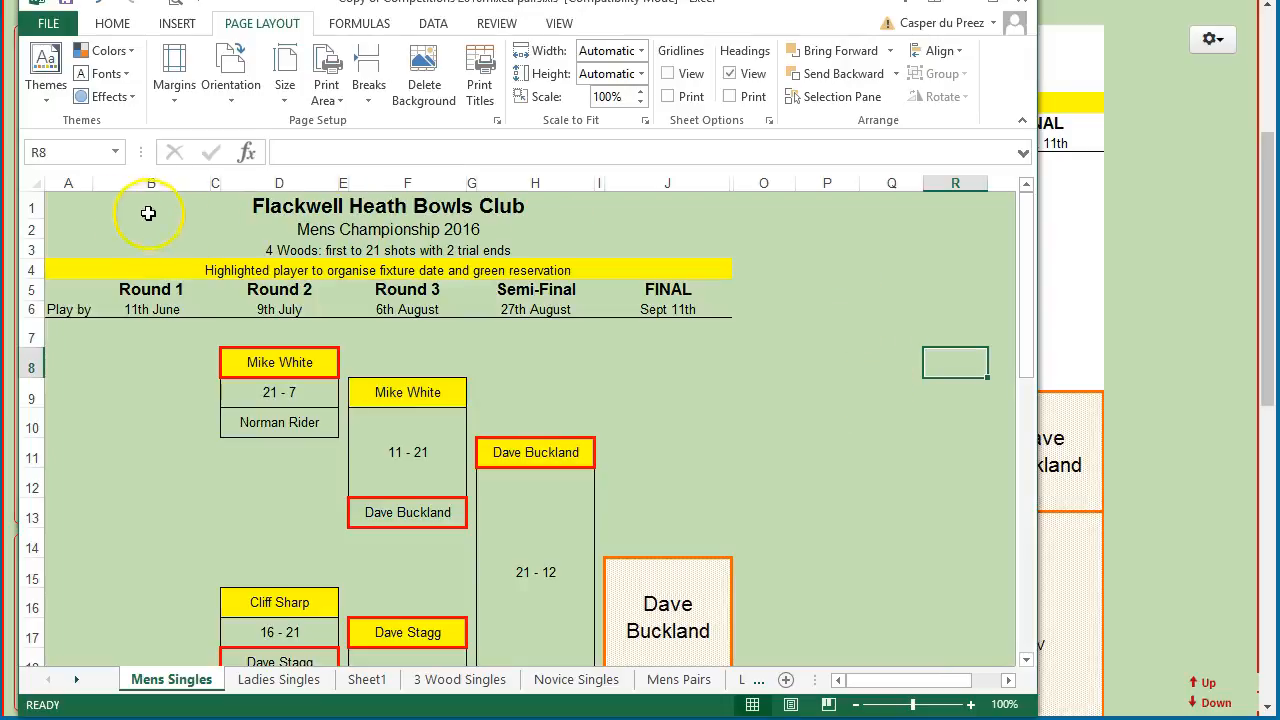
Step: Select the whole Mens Championship draw and copy it as a picture, as shown on screen, in Picture format
{"action": "left_click_drag", "start_coordinate": [1022, 276], "coordinate": [1001, 296]}
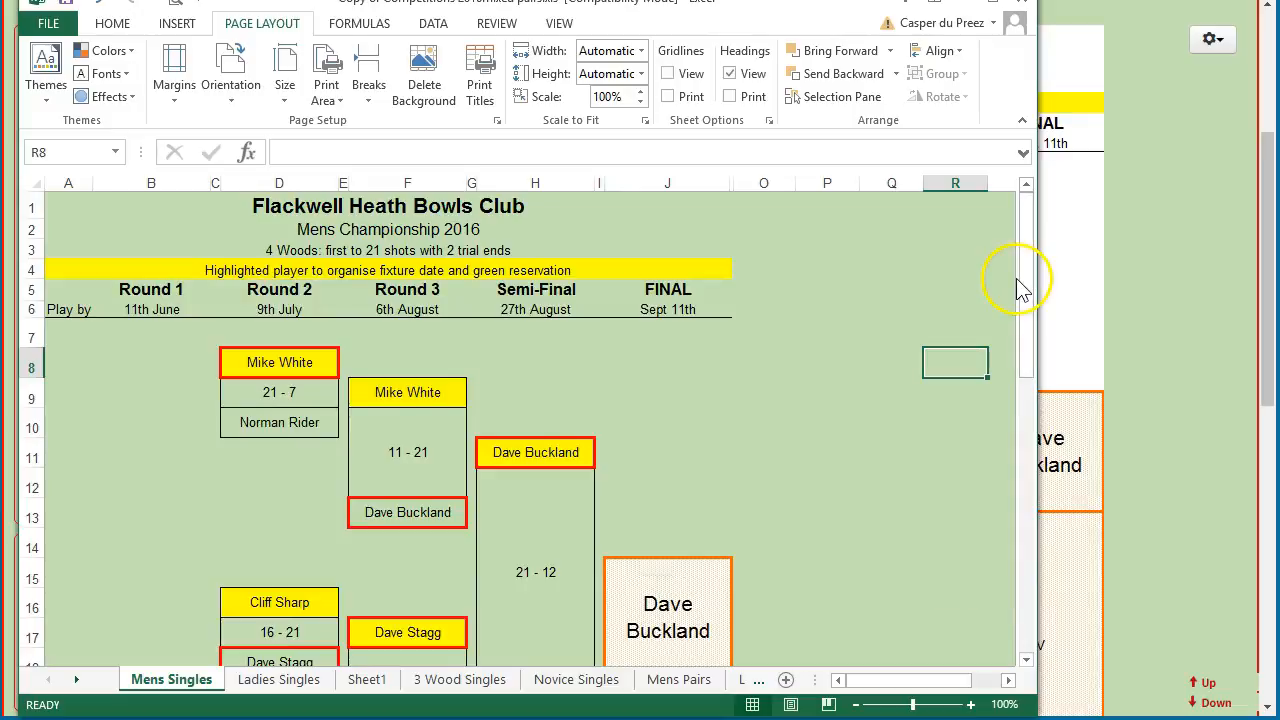
{"action": "left_click_drag", "start_coordinate": [529, 200], "coordinate": [569, 607]}
{"action": "left_click_drag", "start_coordinate": [1031, 571], "coordinate": [1034, 343]}
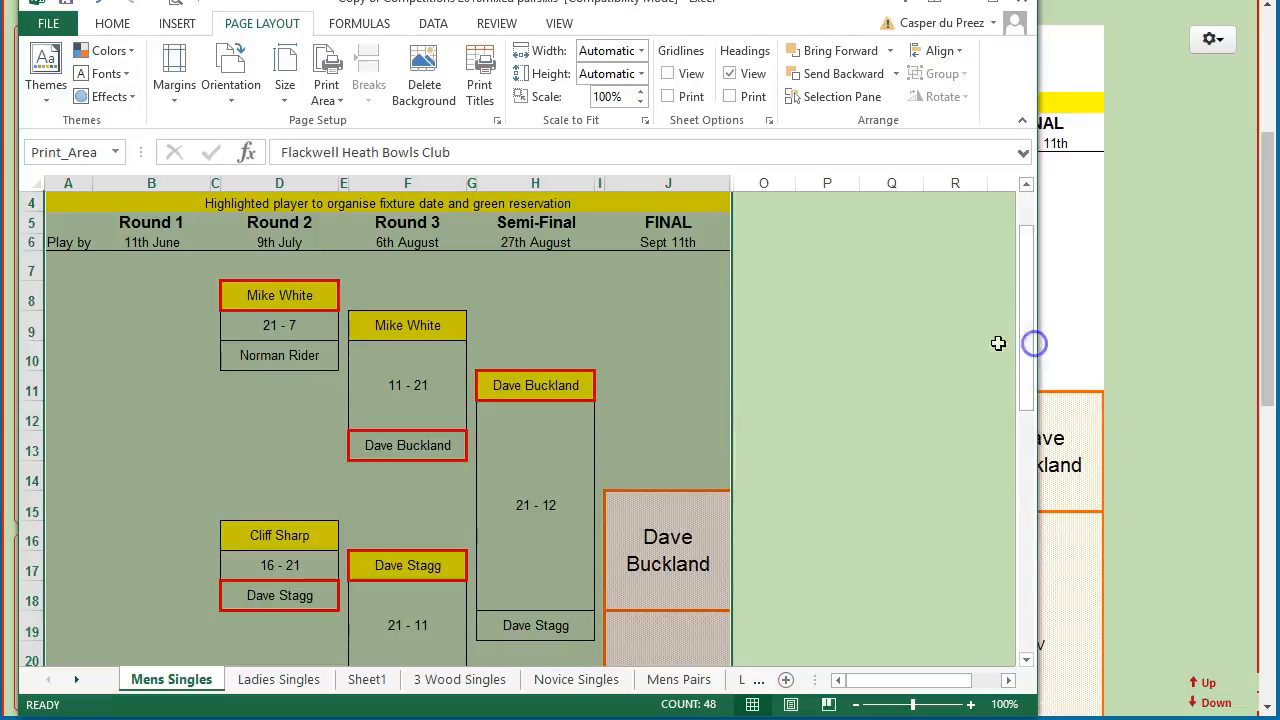
{"action": "left_click", "coordinate": [112, 25]}
{"action": "left_click", "coordinate": [93, 76]}
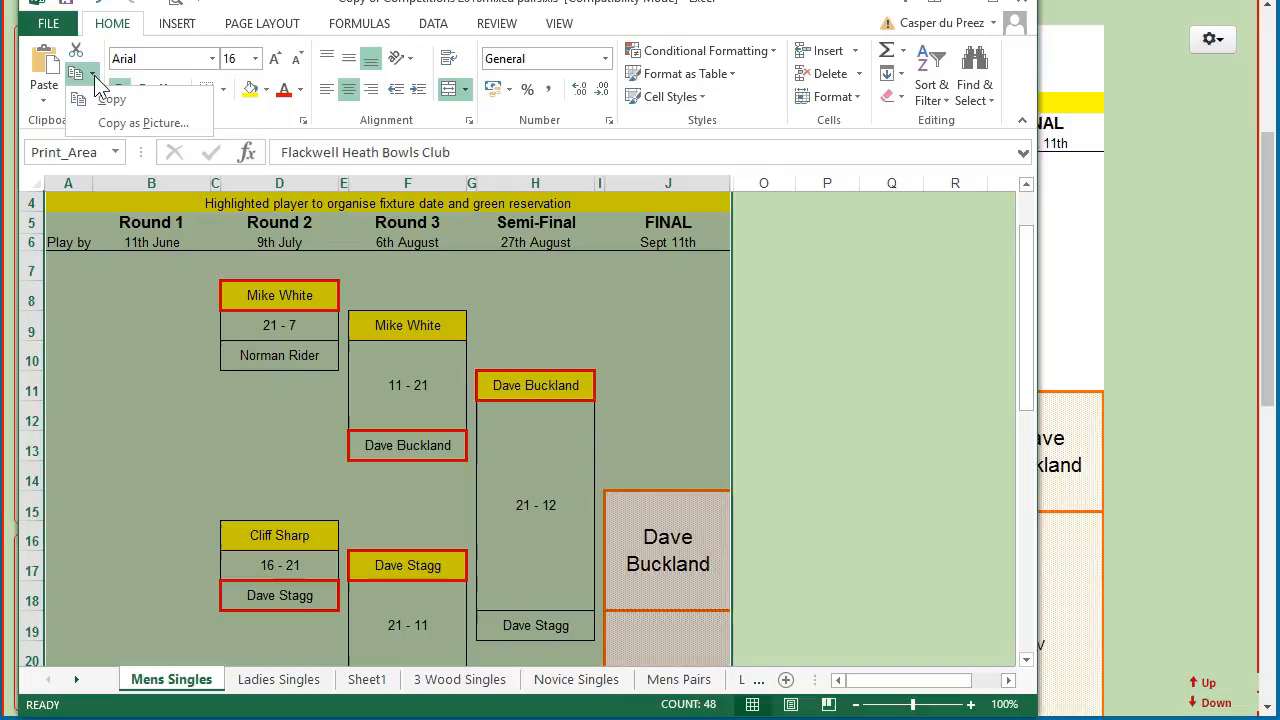
{"action": "left_click", "coordinate": [143, 122]}
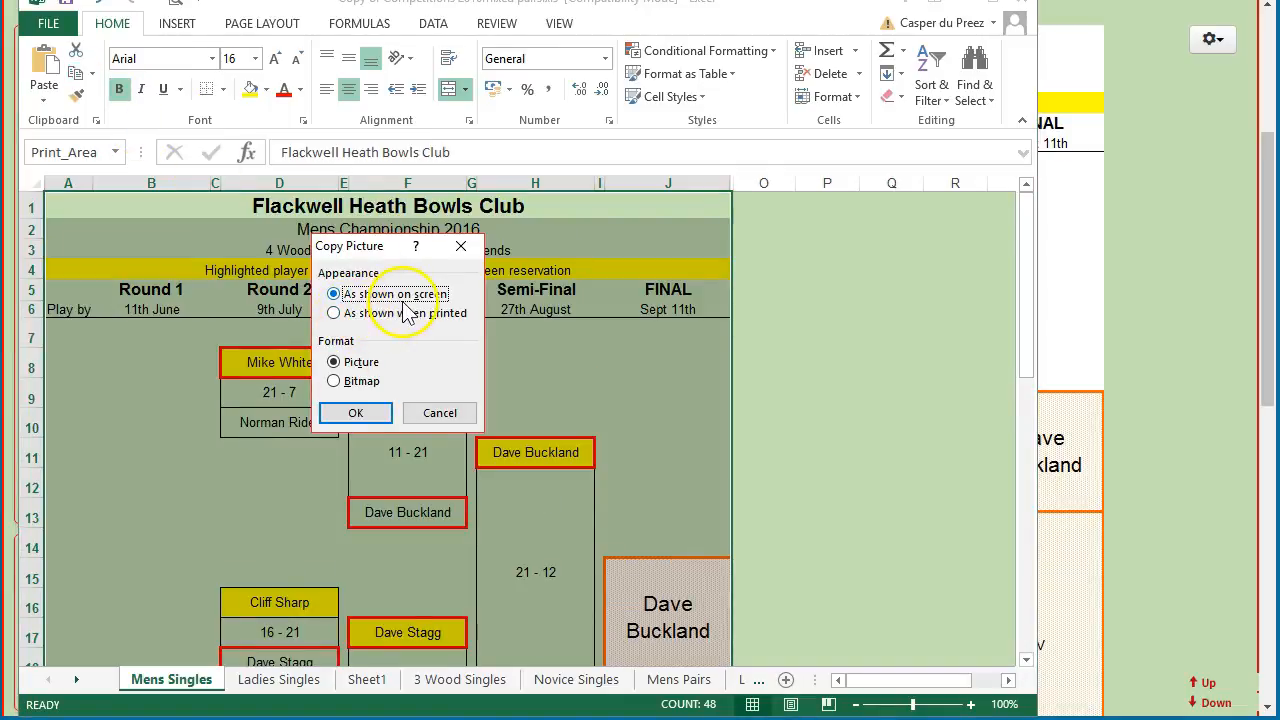
{"action": "left_click", "coordinate": [356, 413]}
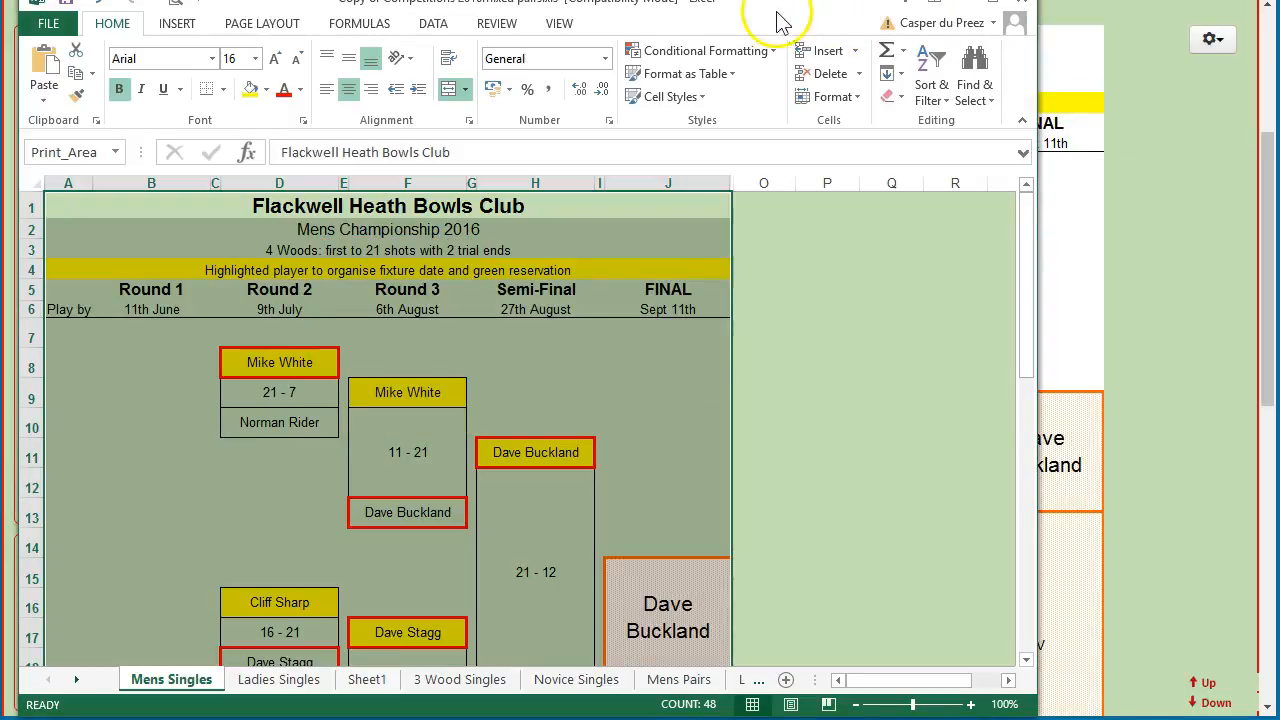
Step: Move Excel out of the way, switch to IrfanView and paste the copied green draw
{"action": "left_click_drag", "start_coordinate": [688, 3], "coordinate": [1279, 2]}
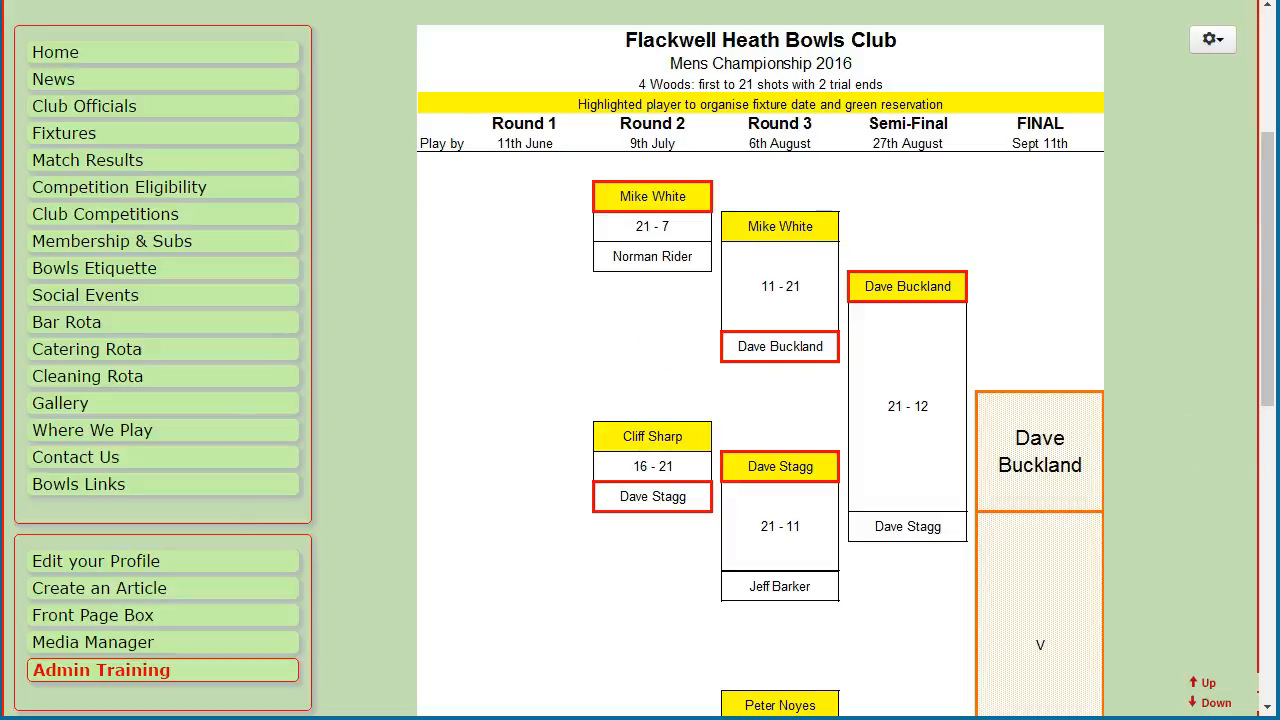
{"action": "left_click_drag", "start_coordinate": [0, 60], "coordinate": [357, 16]}
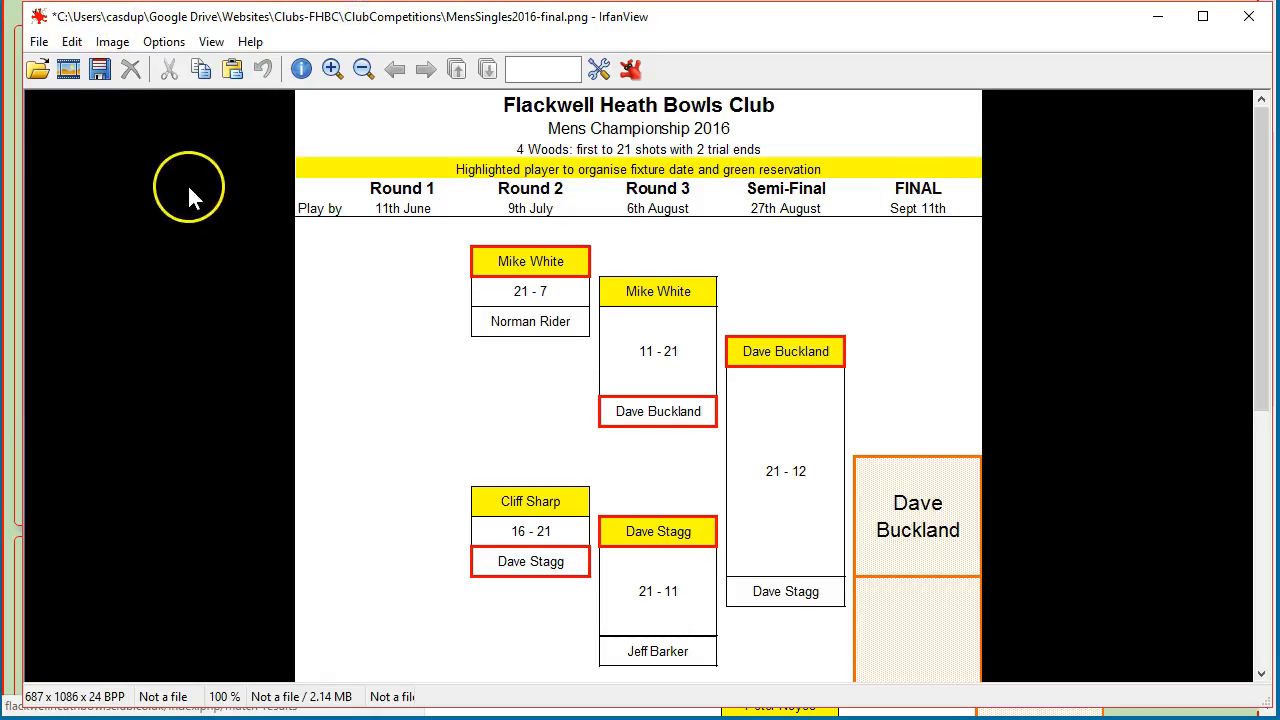
{"action": "left_click", "coordinate": [71, 43]}
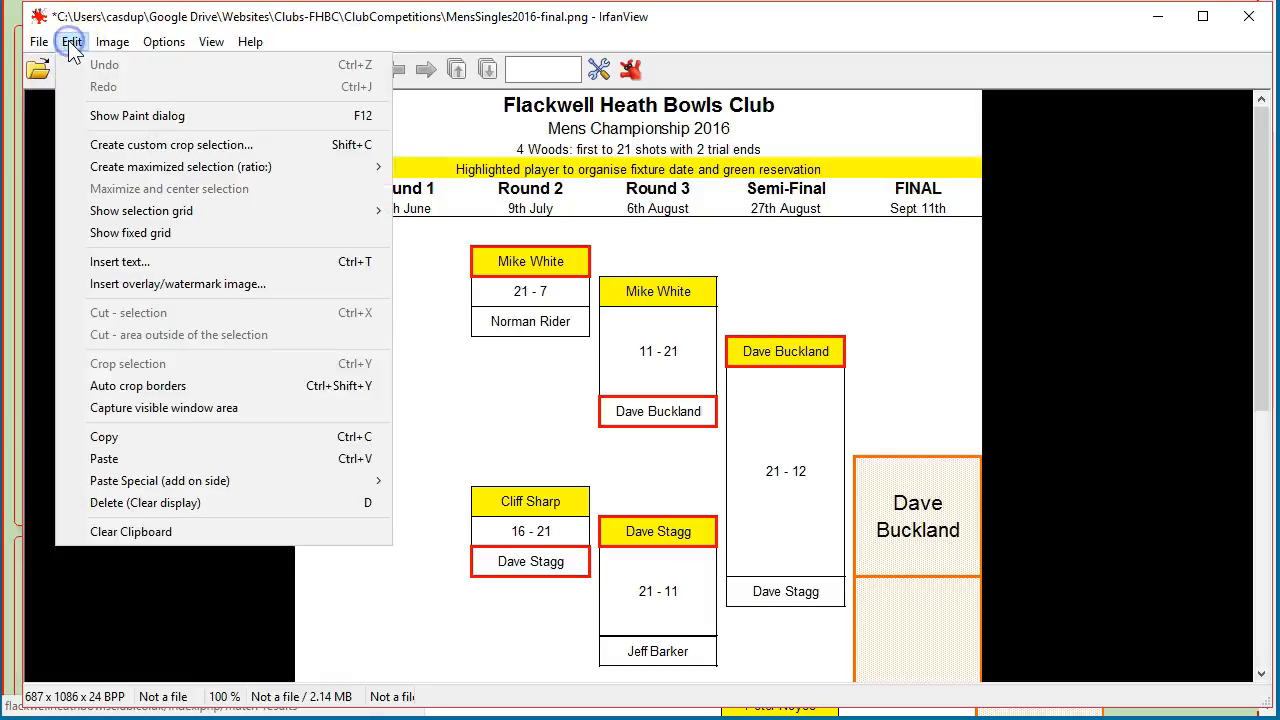
{"action": "left_click", "coordinate": [104, 458]}
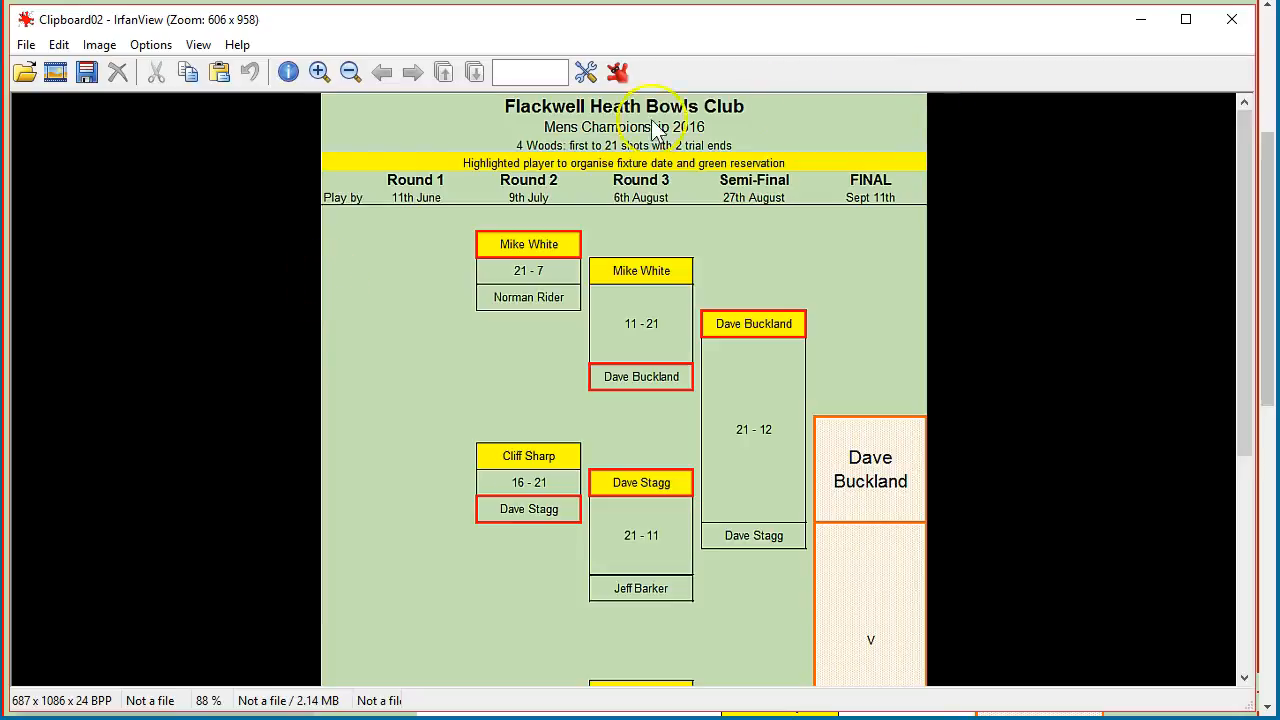
Step: Select the draw just inside its outer edges, about 686 x 1085 pixels, and crop the picture to that selection
{"action": "left_click_drag", "start_coordinate": [324, 96], "coordinate": [910, 712]}
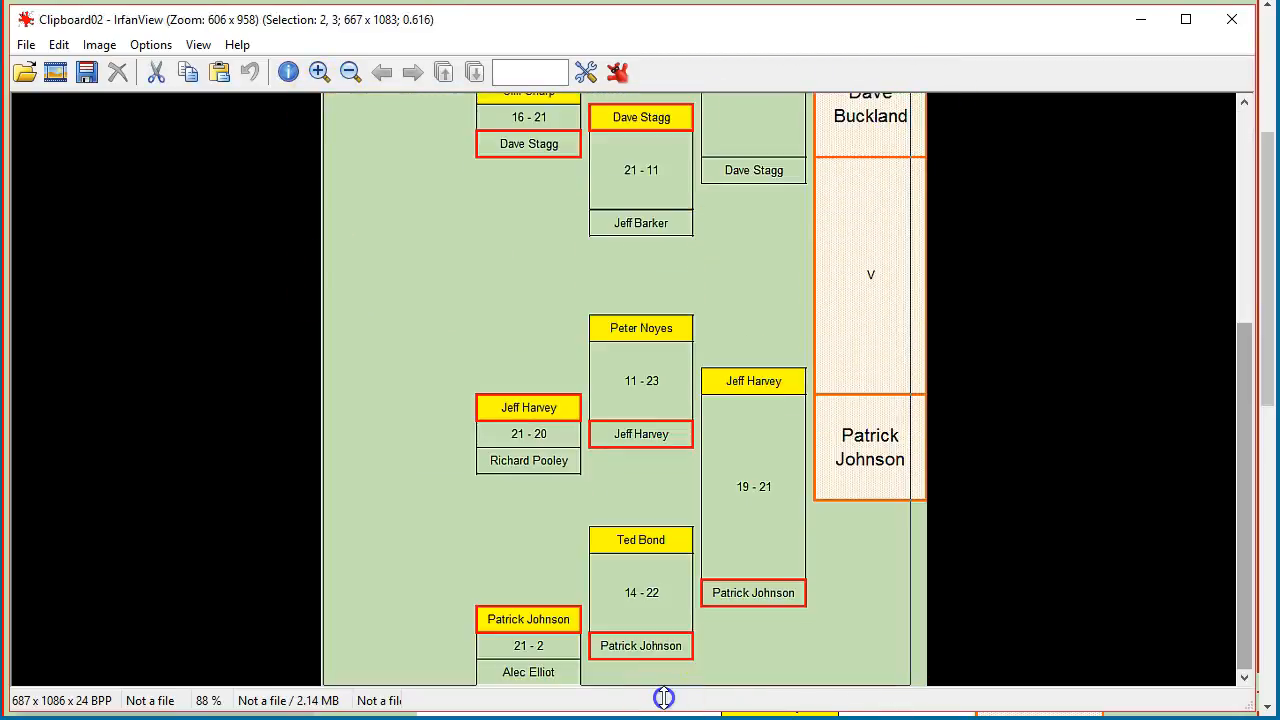
{"action": "left_click_drag", "start_coordinate": [910, 599], "coordinate": [940, 598]}
{"action": "left_click_drag", "start_coordinate": [1249, 550], "coordinate": [1257, 286]}
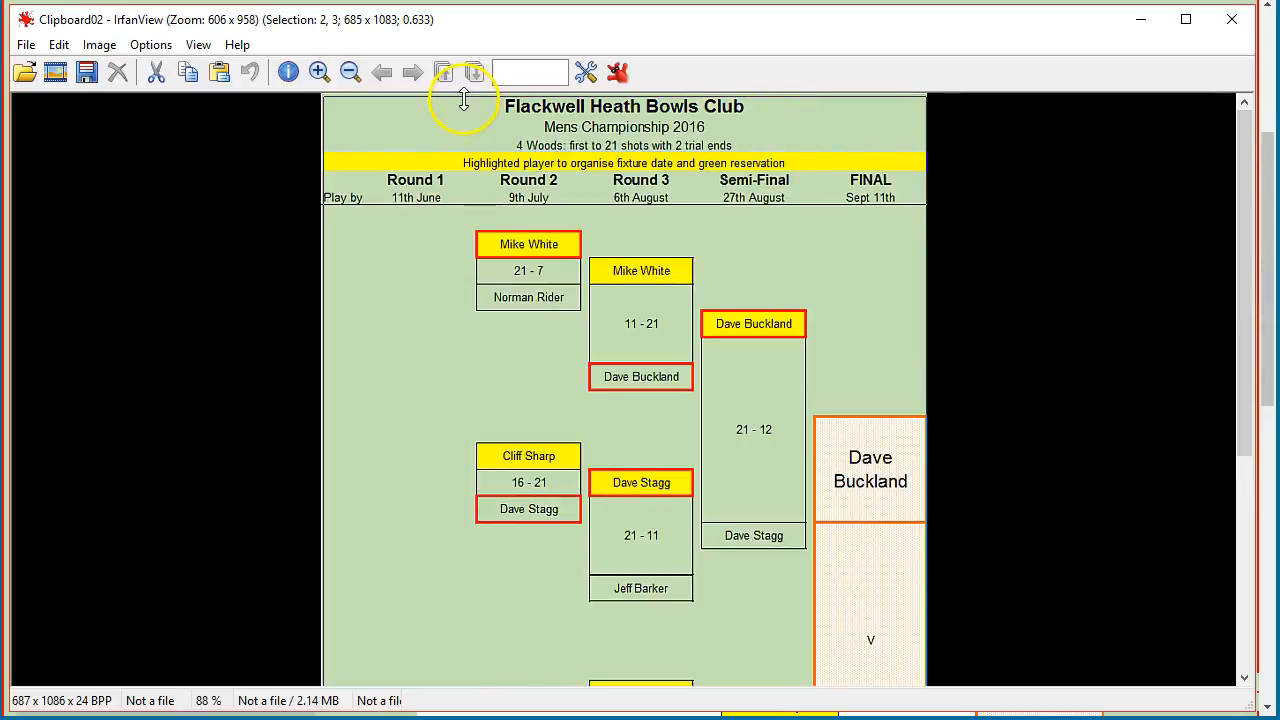
{"action": "left_click_drag", "start_coordinate": [463, 97], "coordinate": [463, 95]}
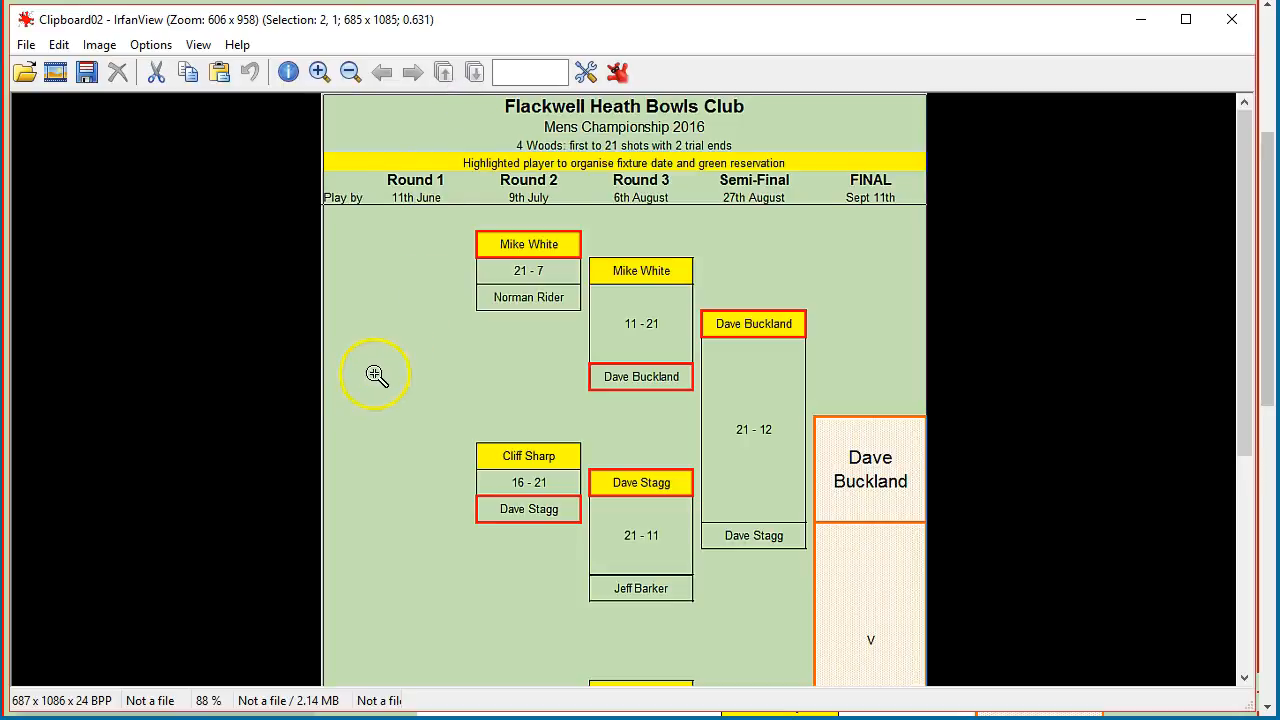
{"action": "left_click_drag", "start_coordinate": [325, 371], "coordinate": [323, 373]}
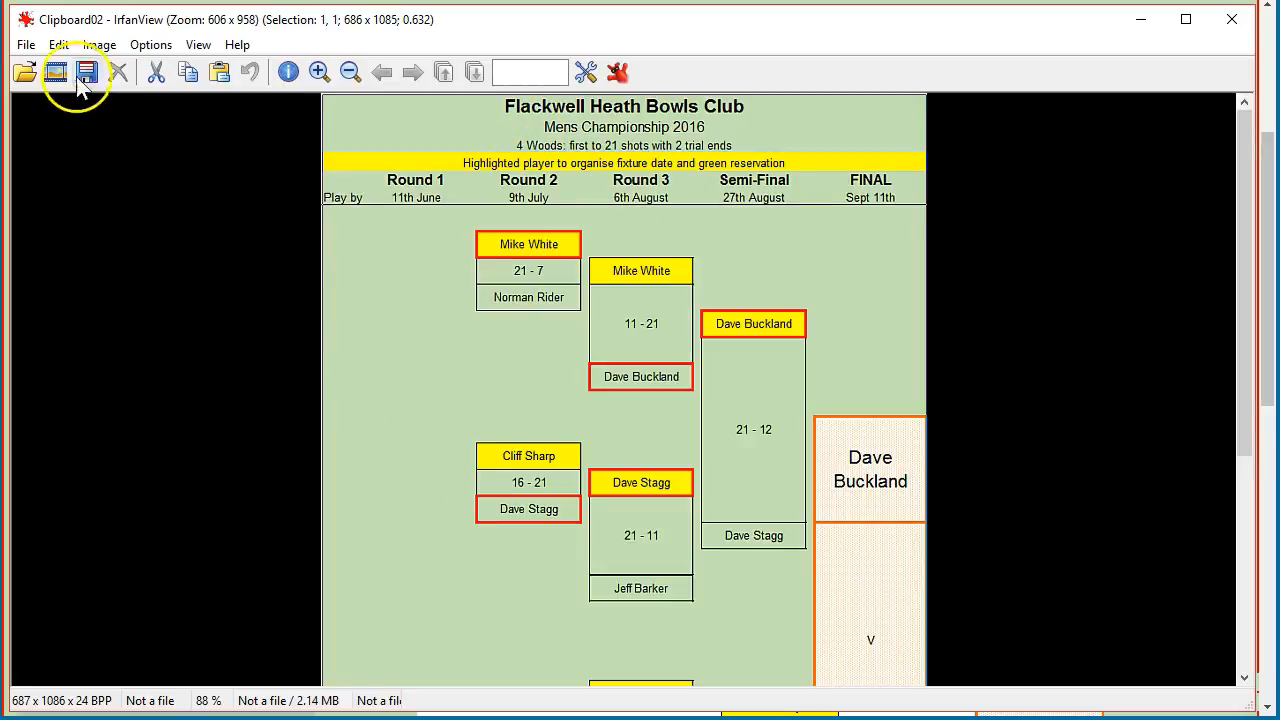
{"action": "left_click", "coordinate": [57, 45]}
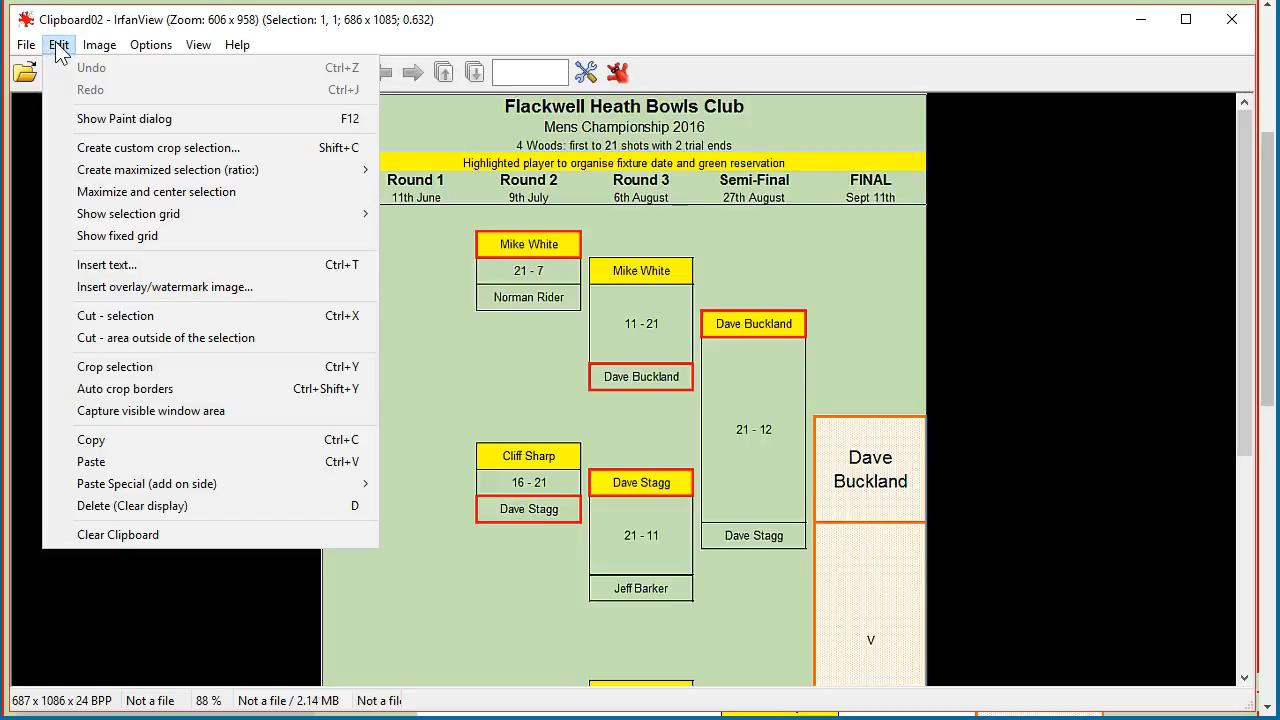
{"action": "left_click", "coordinate": [104, 370]}
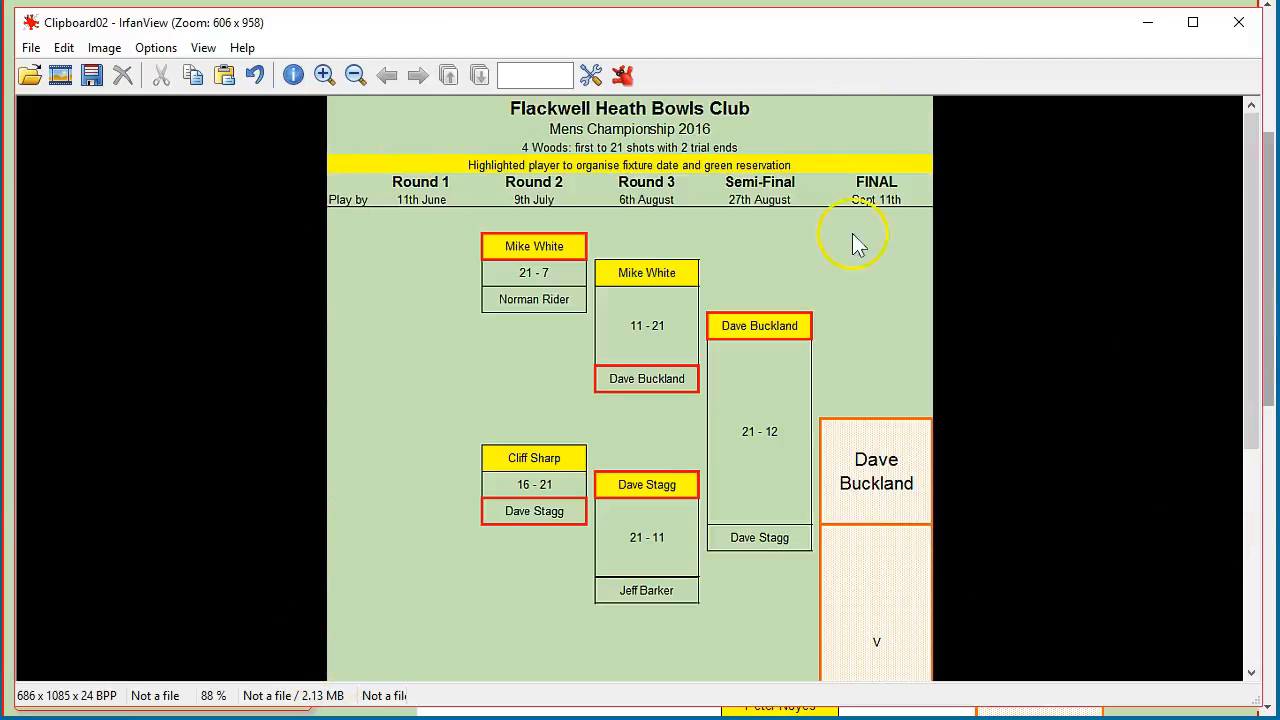
Step: Save the cropped picture over MensSingles2016-final.png in the ClubCompetitions folder, allow the replacement and close IrfanView
{"action": "left_click", "coordinate": [93, 77]}
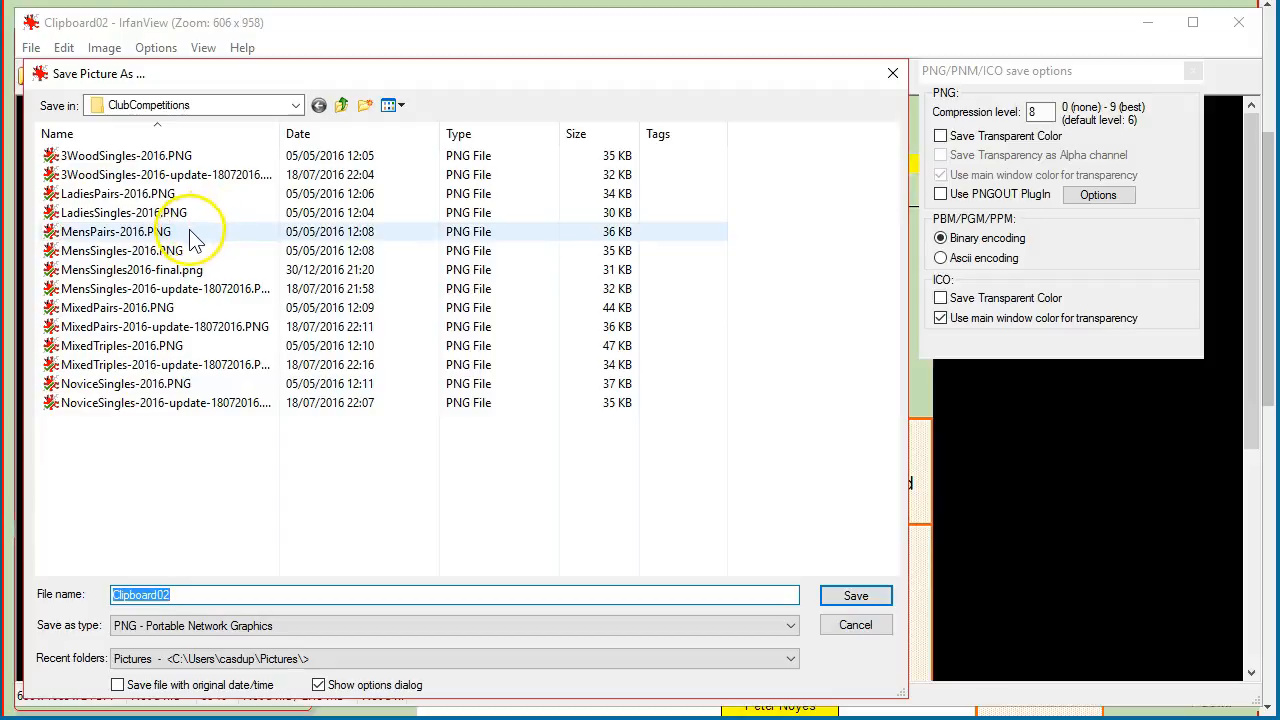
{"action": "left_click", "coordinate": [120, 270]}
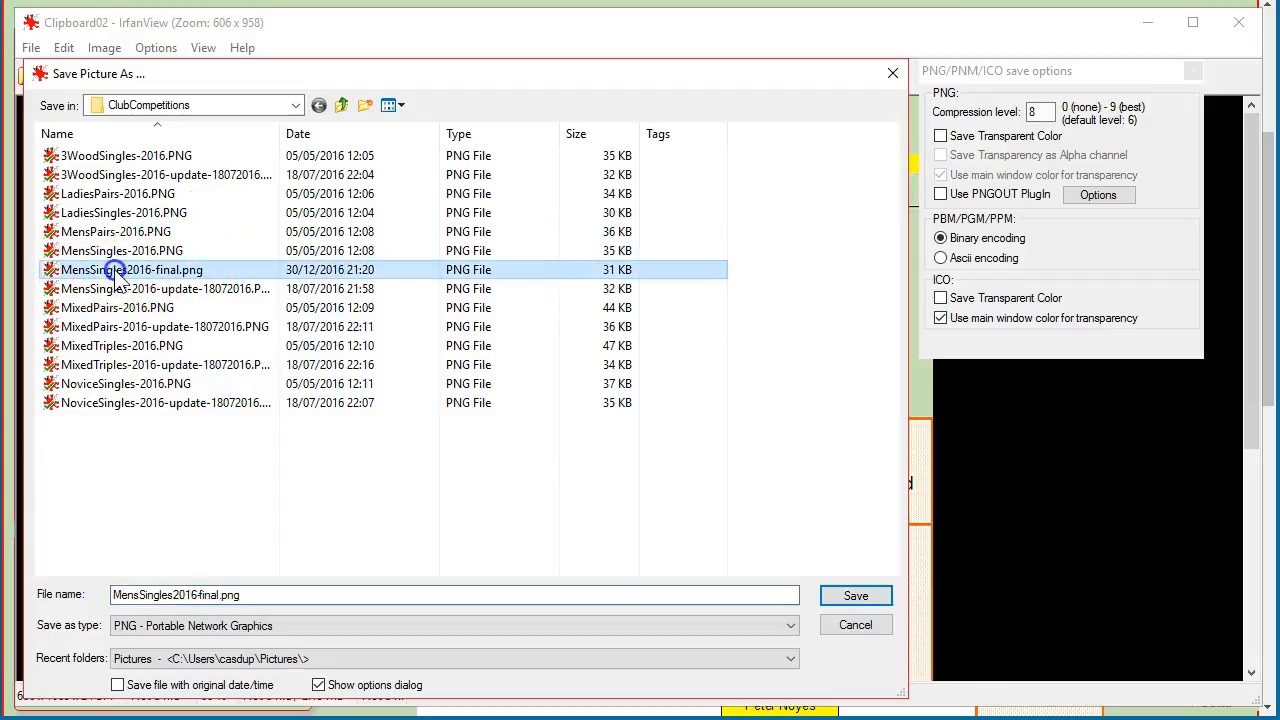
{"action": "left_click", "coordinate": [858, 594]}
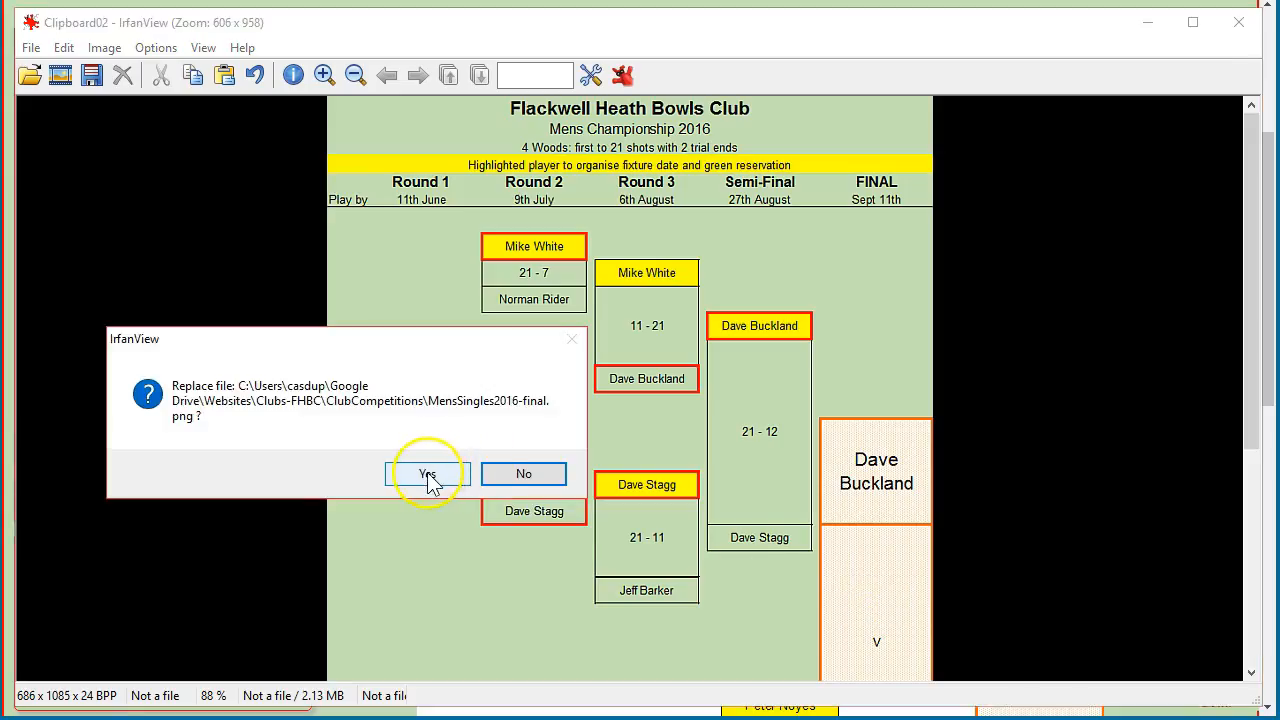
{"action": "left_click", "coordinate": [428, 476]}
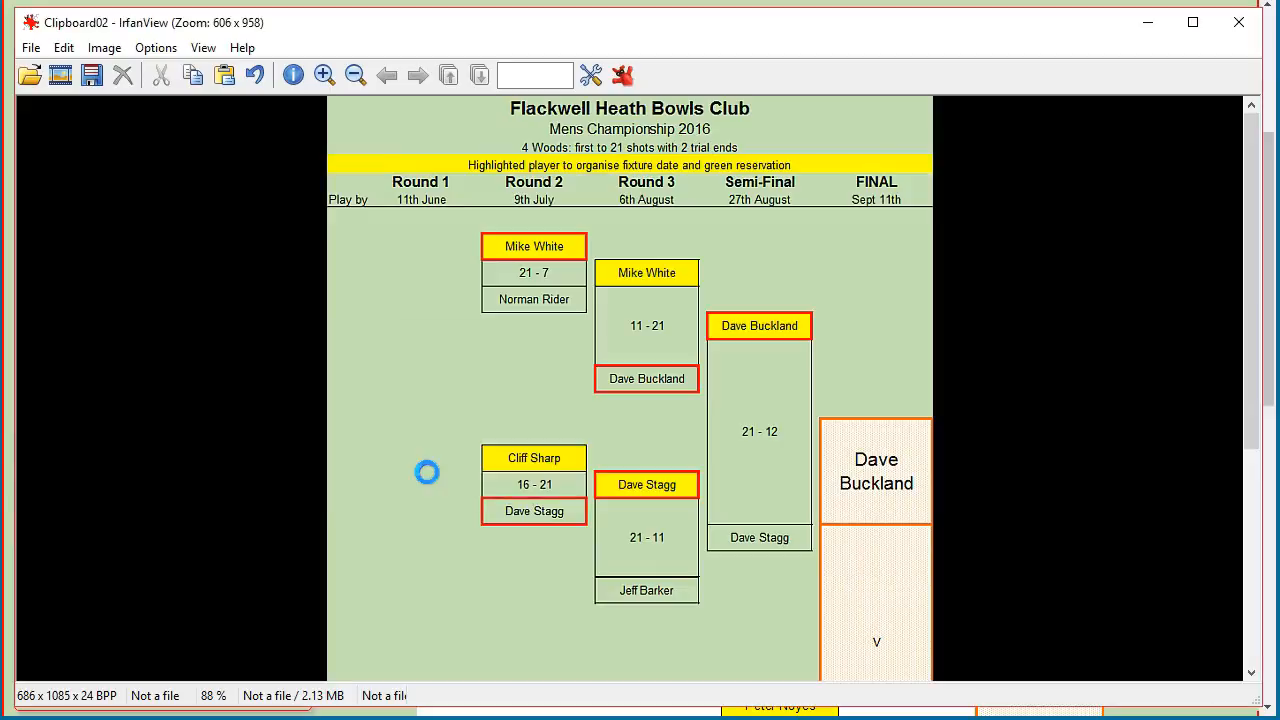
{"action": "key", "text": "Escape"}
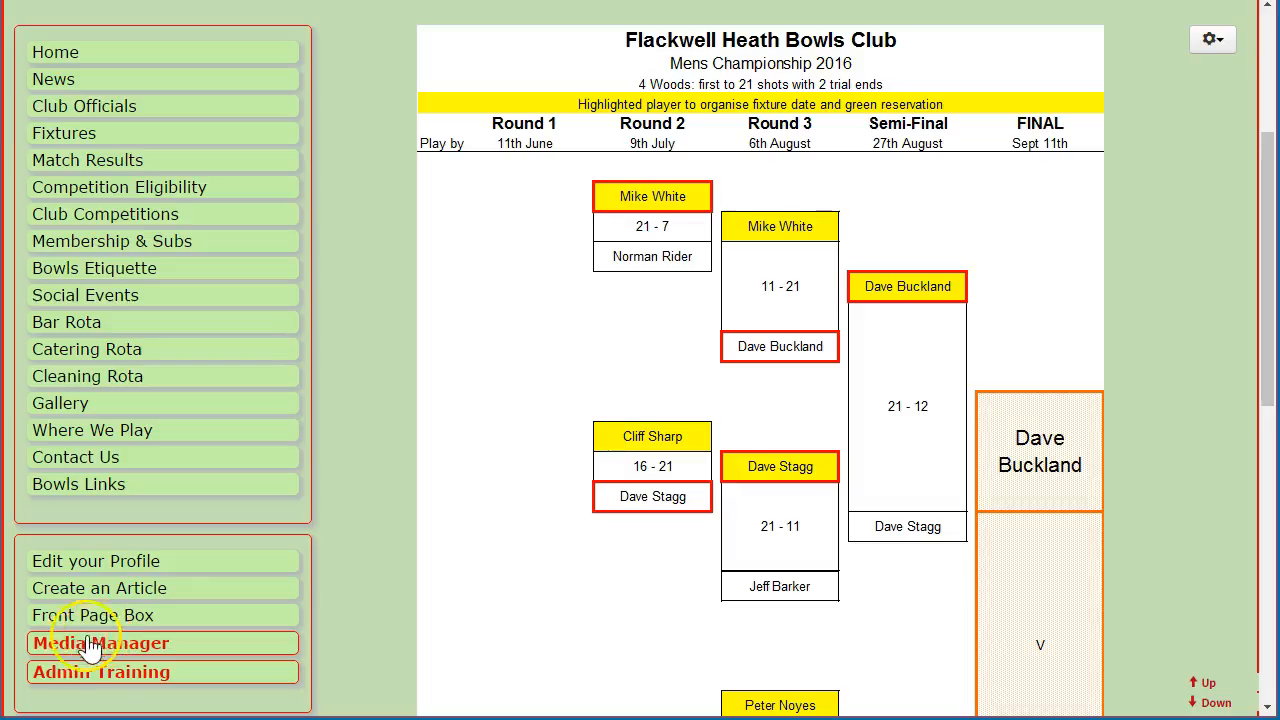
Step: Open the ClubCompetitions folder in the website's Media Manager and locate MensSingles2016-final.png
{"action": "left_click", "coordinate": [62, 643]}
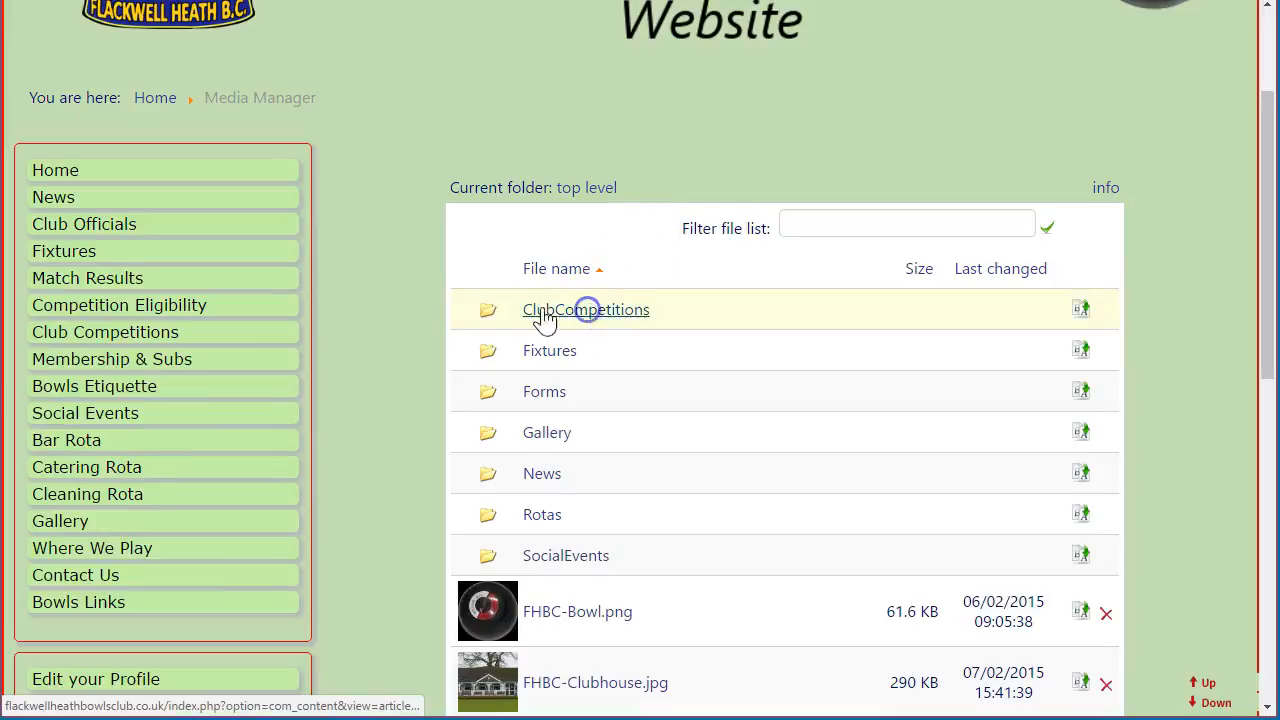
{"action": "left_click", "coordinate": [589, 312]}
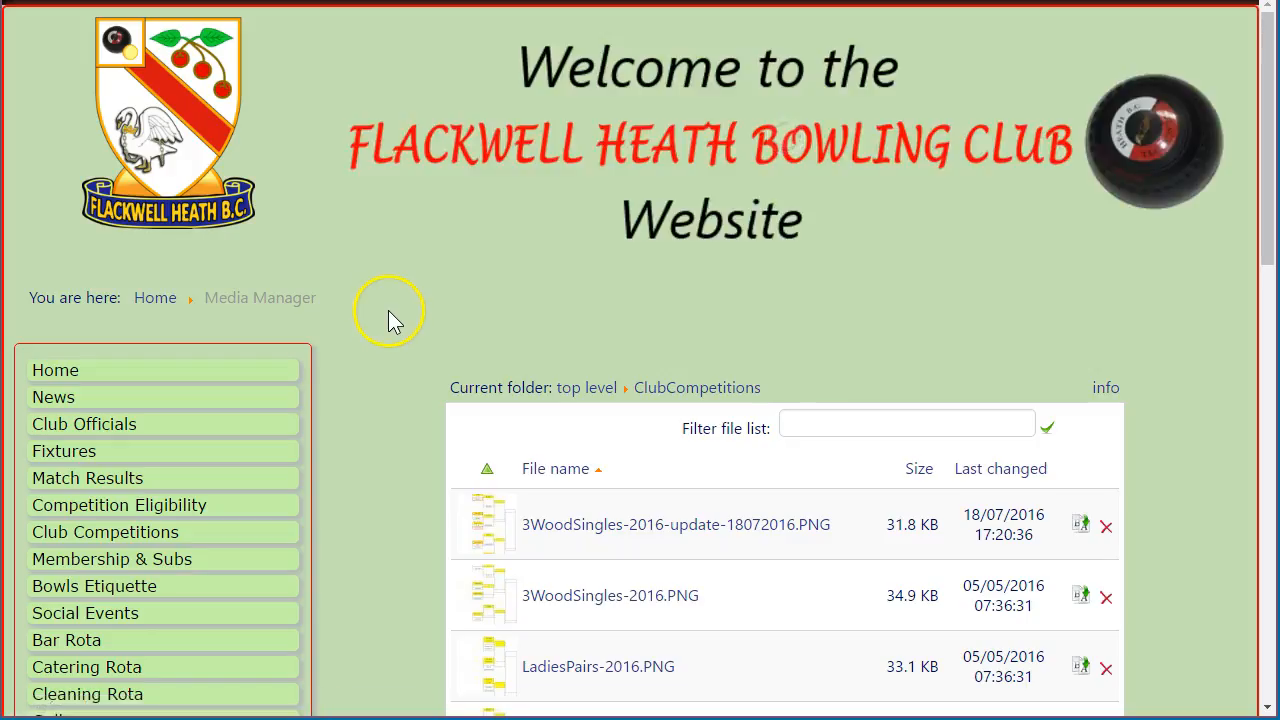
{"action": "scroll", "coordinate": [380, 312], "scroll_direction": "down", "scroll_amount": 3}
{"action": "scroll", "coordinate": [368, 317], "scroll_direction": "down", "scroll_amount": 1}
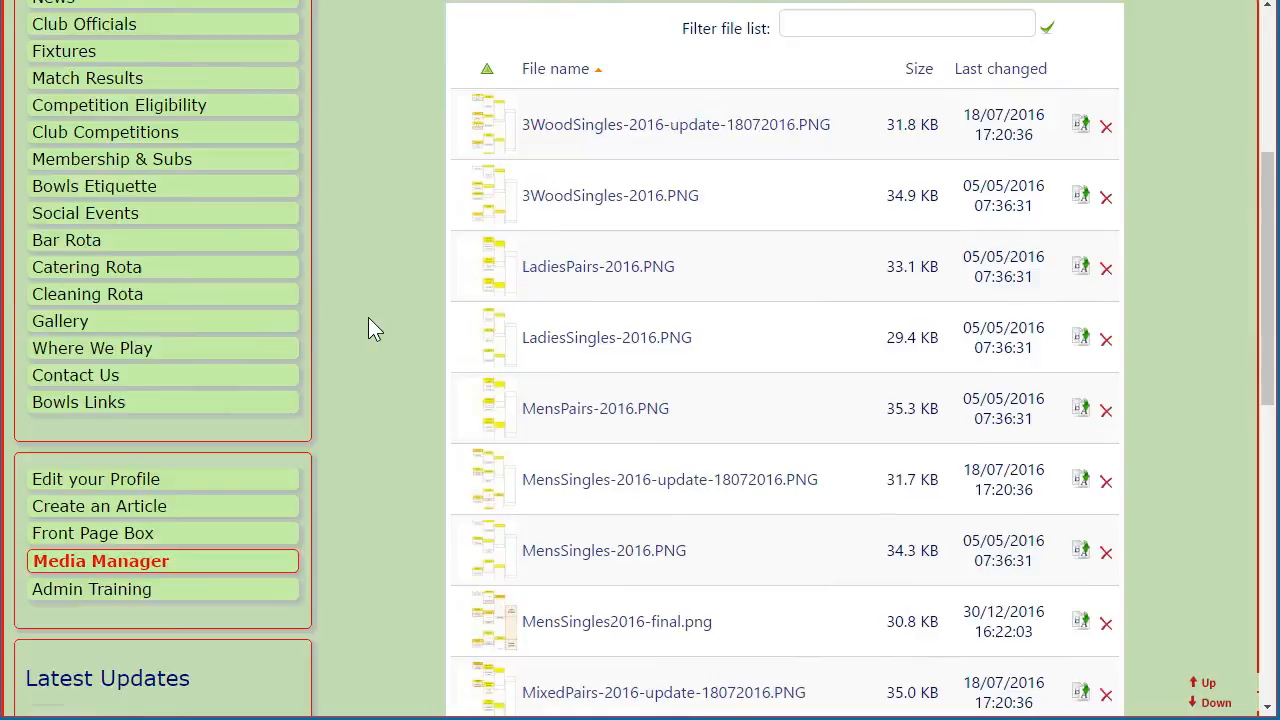
{"action": "scroll", "coordinate": [368, 328], "scroll_direction": "down", "scroll_amount": 1}
{"action": "scroll", "coordinate": [378, 320], "scroll_direction": "down", "scroll_amount": 1}
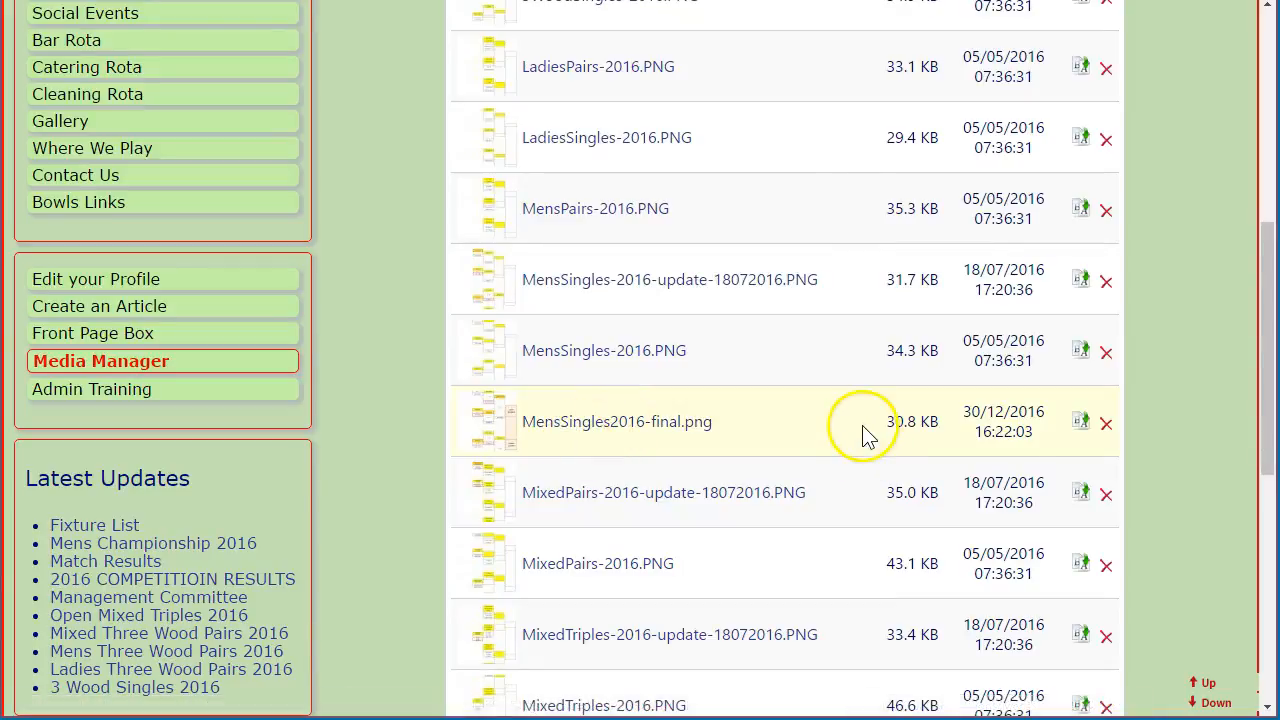
Step: Upload the local MensSingles2016-final.png to the ClubCompetitions folder and override the existing file with the new version
{"action": "scroll", "coordinate": [1190, 430], "scroll_direction": "down", "scroll_amount": 5}
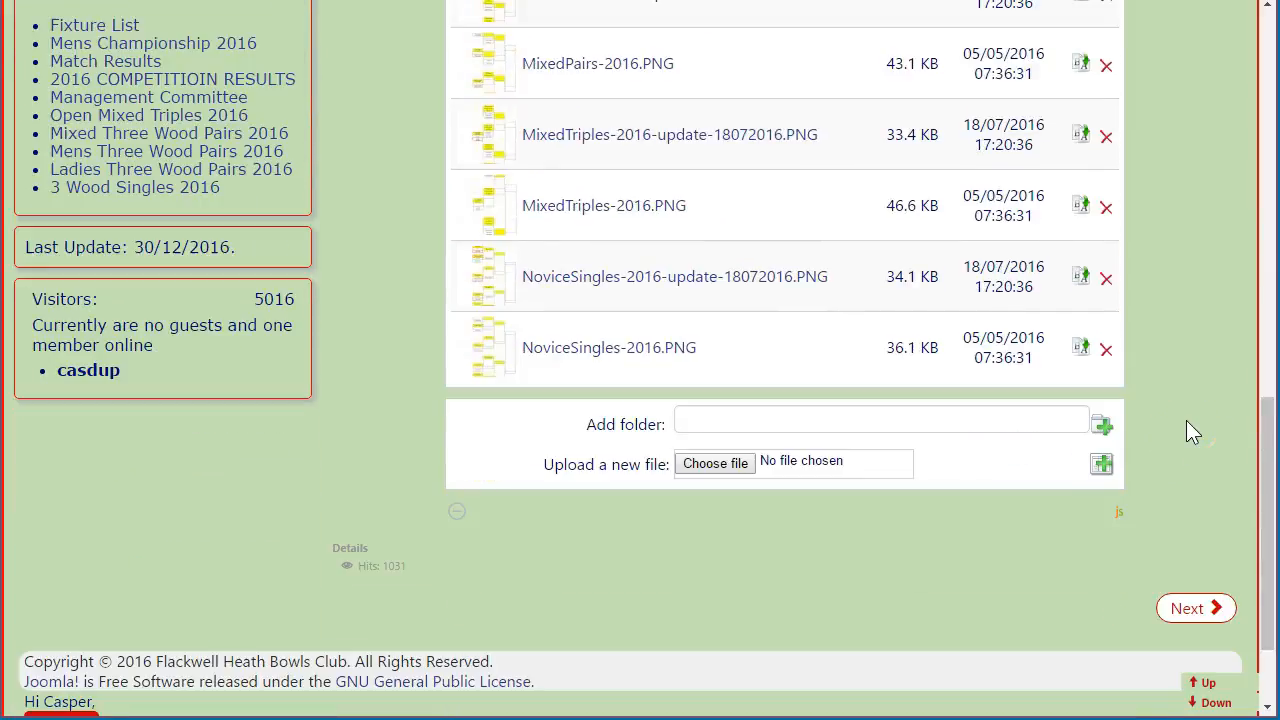
{"action": "left_click", "coordinate": [695, 464]}
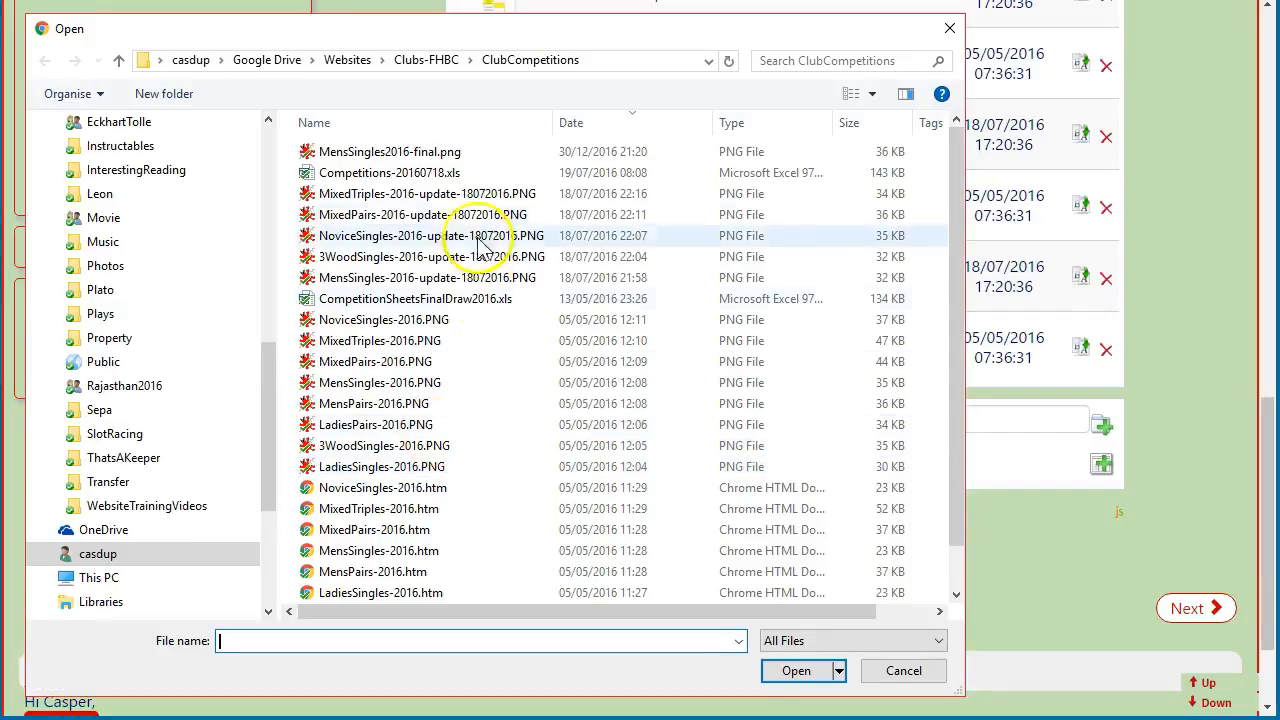
{"action": "left_click", "coordinate": [363, 158]}
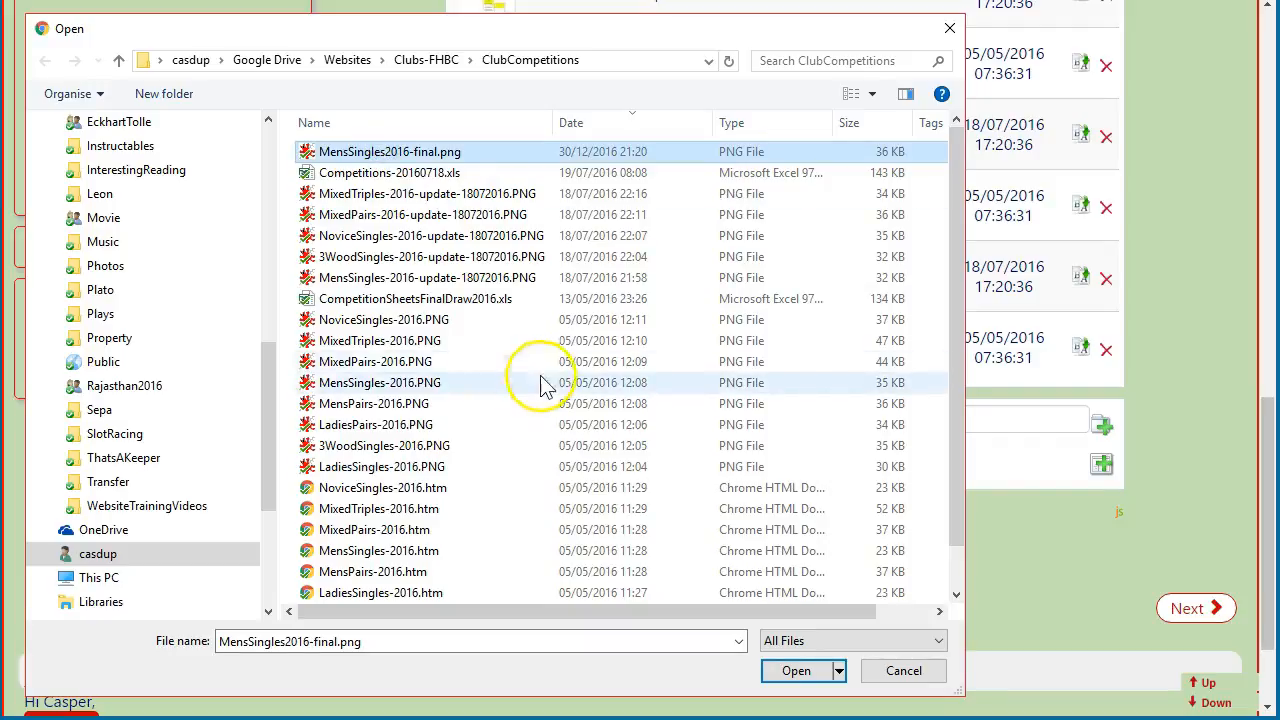
{"action": "left_click", "coordinate": [796, 670]}
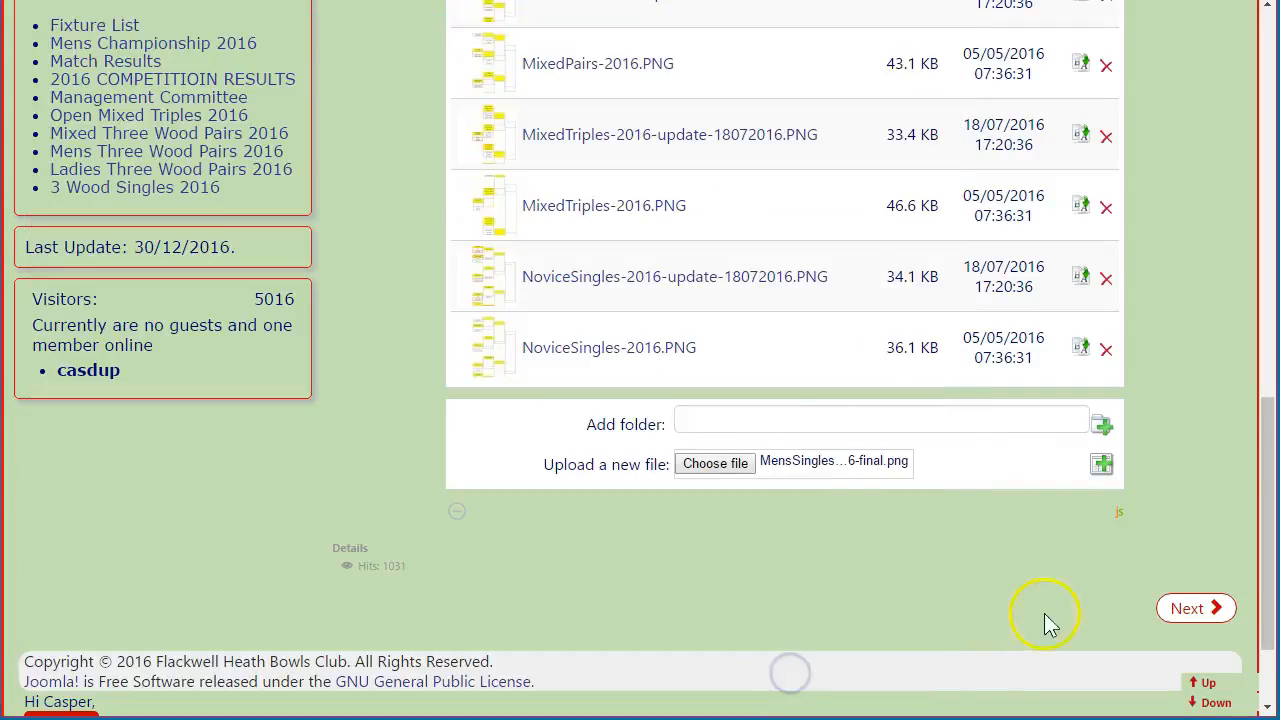
{"action": "left_click", "coordinate": [1103, 465]}
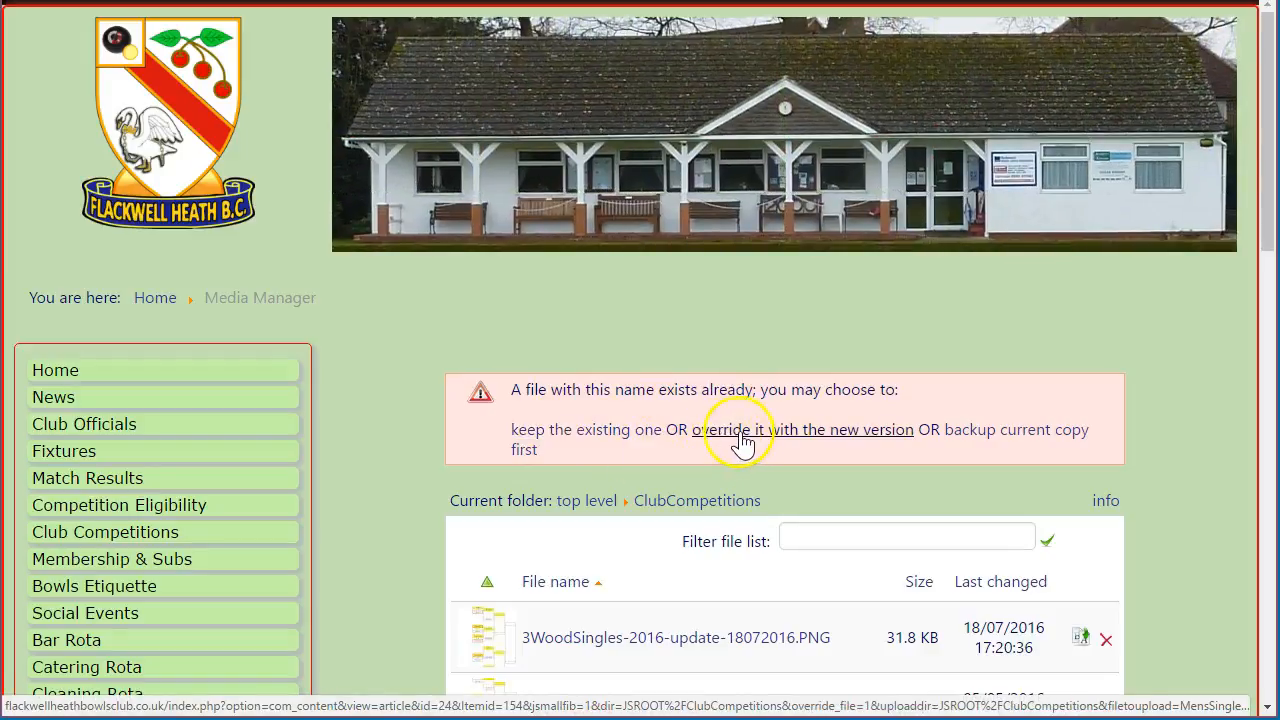
{"action": "left_click", "coordinate": [810, 438]}
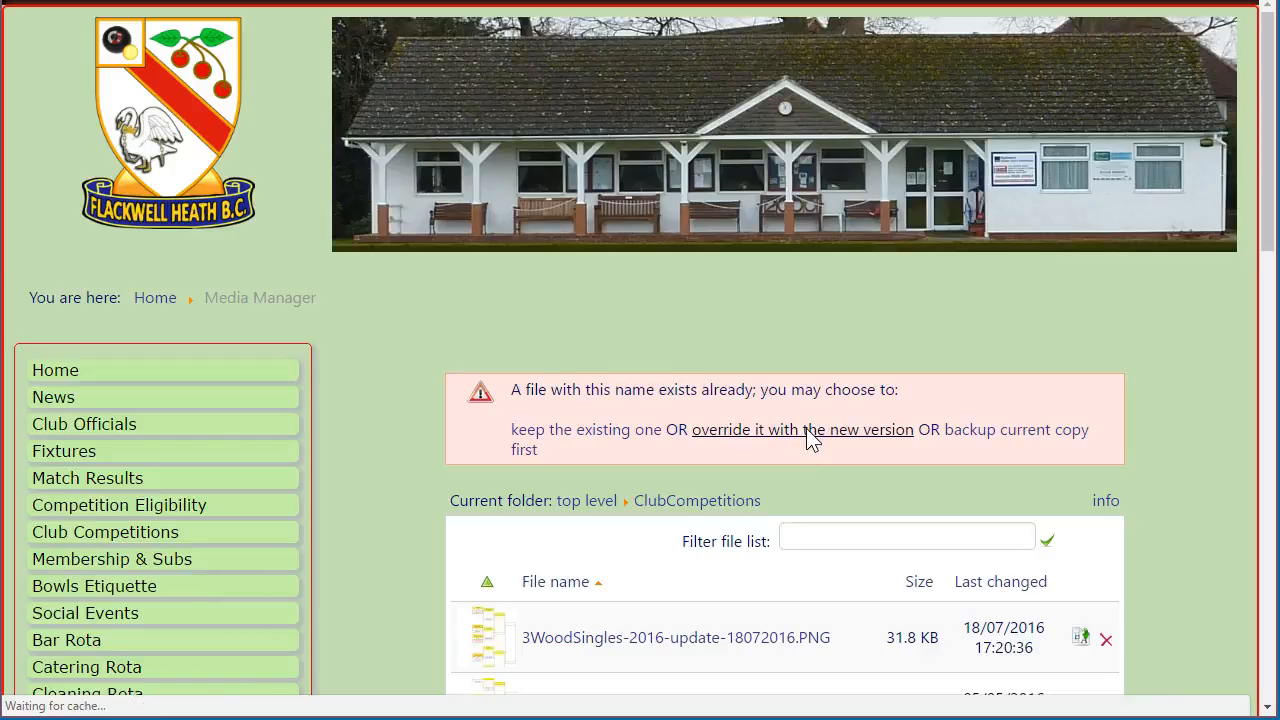
Step: Check the thumbnail, size and date of MensSingles2016-final.png in the ClubCompetitions file list
{"action": "scroll", "coordinate": [380, 403], "scroll_direction": "down", "scroll_amount": 2}
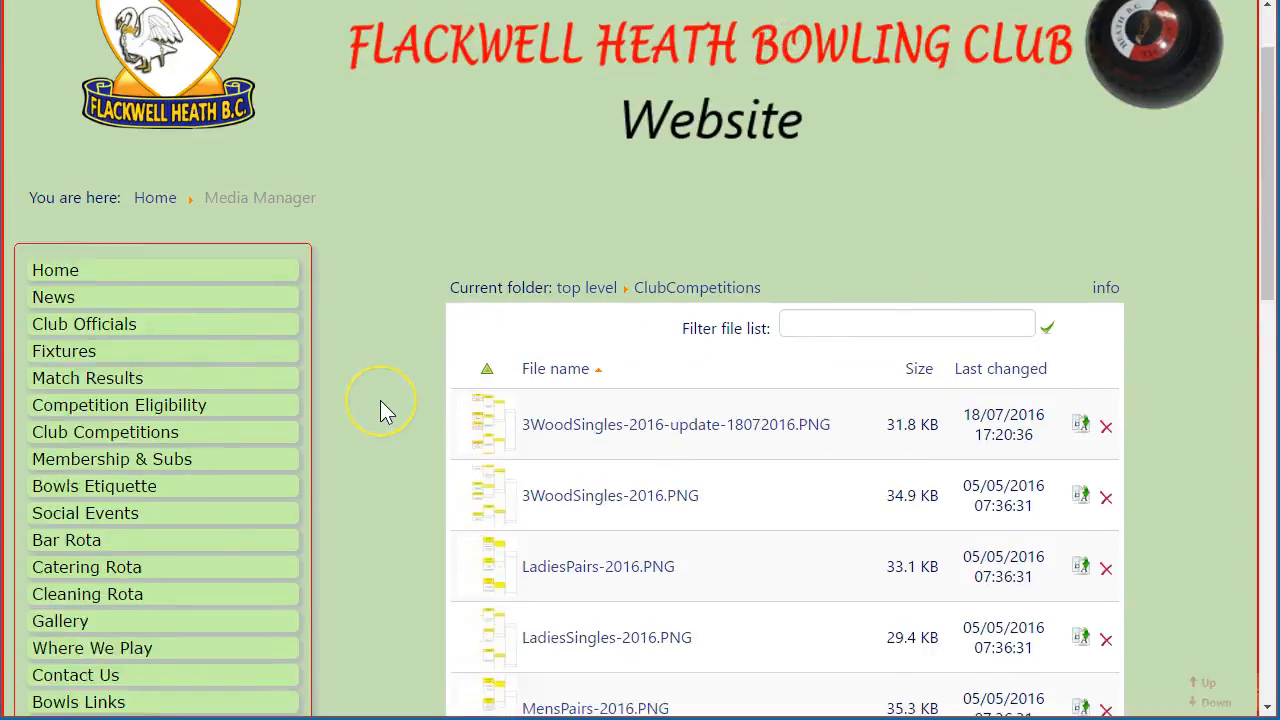
{"action": "scroll", "coordinate": [380, 403], "scroll_direction": "up", "scroll_amount": 2}
{"action": "scroll", "coordinate": [380, 420], "scroll_direction": "down", "scroll_amount": 3}
{"action": "scroll", "coordinate": [382, 430], "scroll_direction": "down", "scroll_amount": 2}
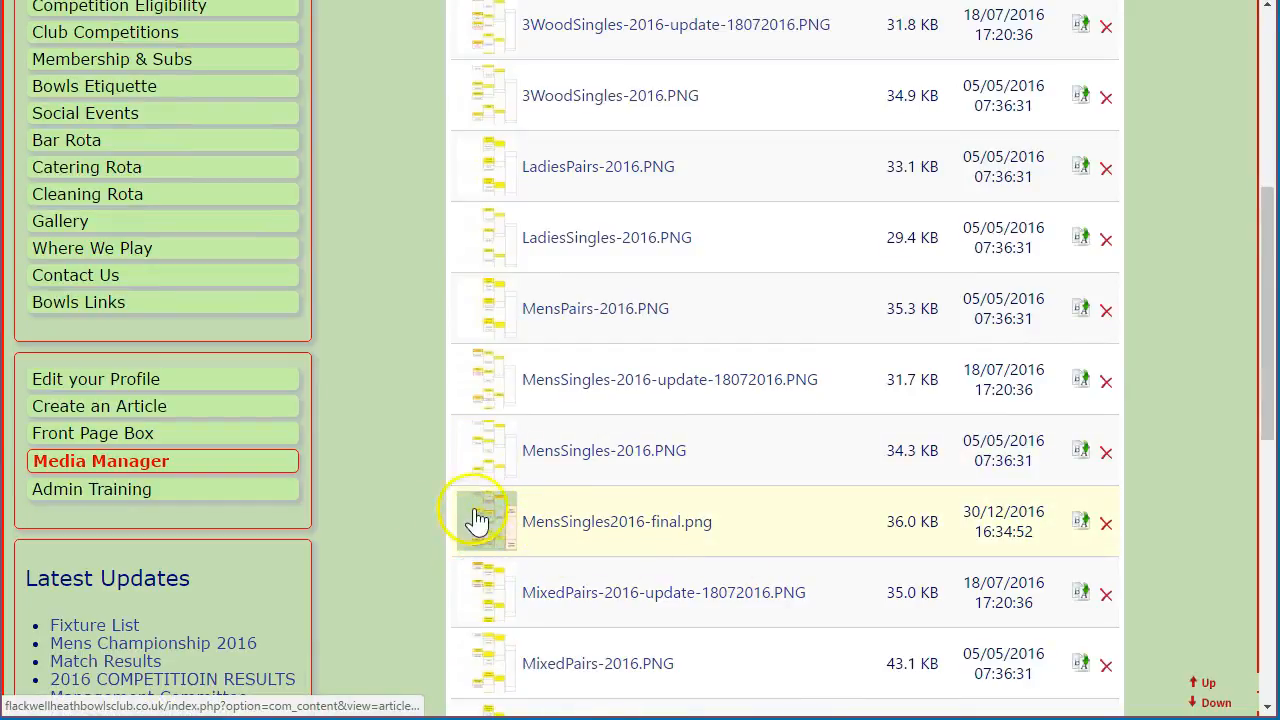
{"action": "scroll", "coordinate": [358, 398], "scroll_direction": "up", "scroll_amount": 2}
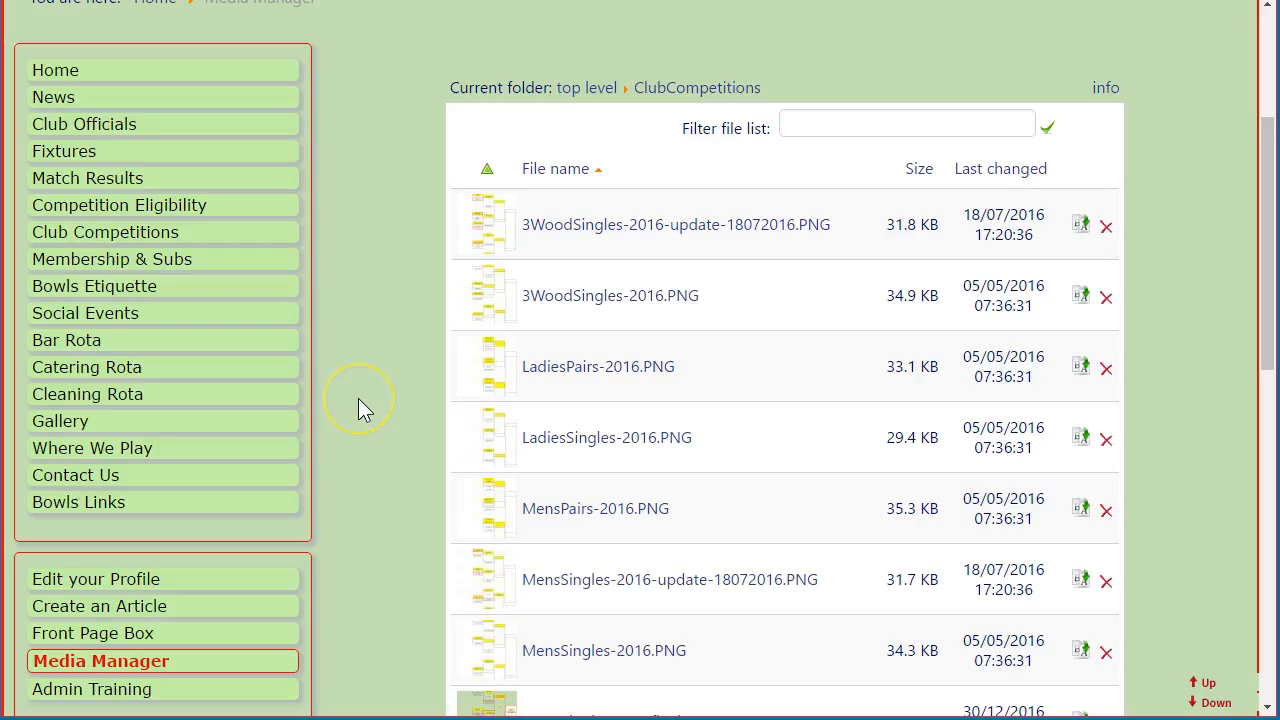
{"action": "scroll", "coordinate": [358, 410], "scroll_direction": "down", "scroll_amount": 2}
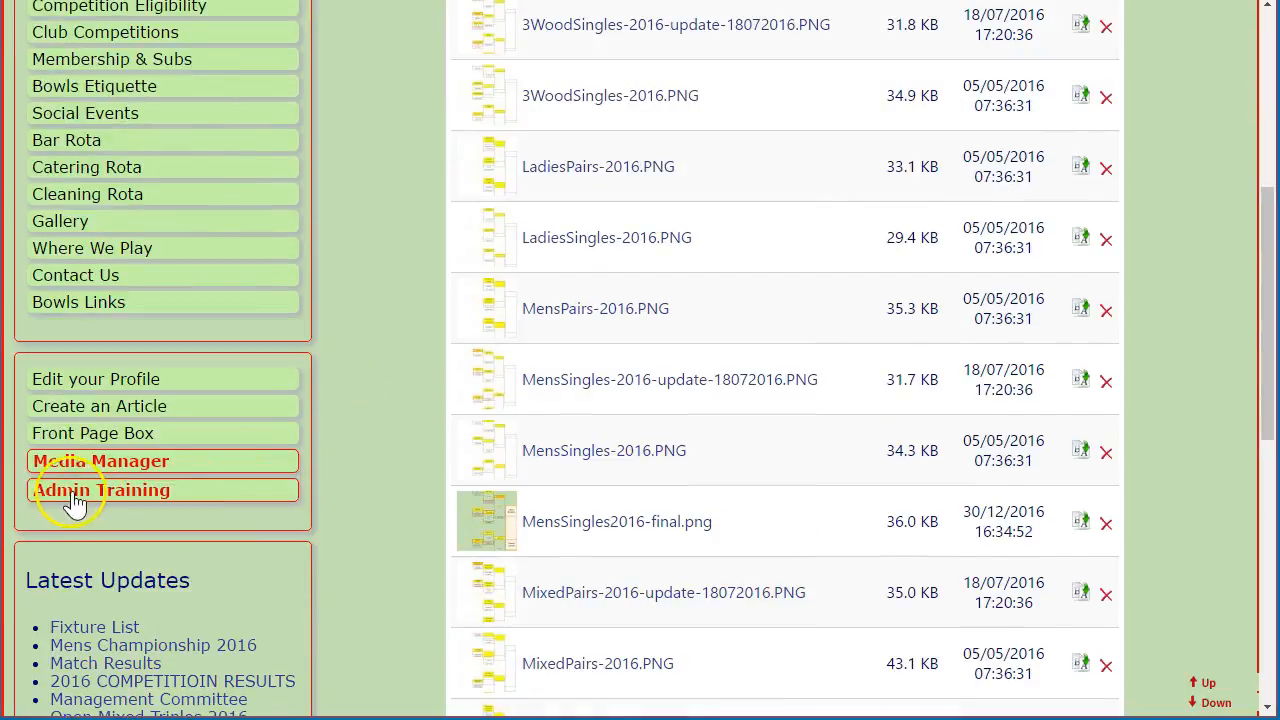
Step: Open the Mens Championship 2016 - Final article under Admin Training and review the whole draw picture on the page
{"action": "left_click", "coordinate": [65, 497]}
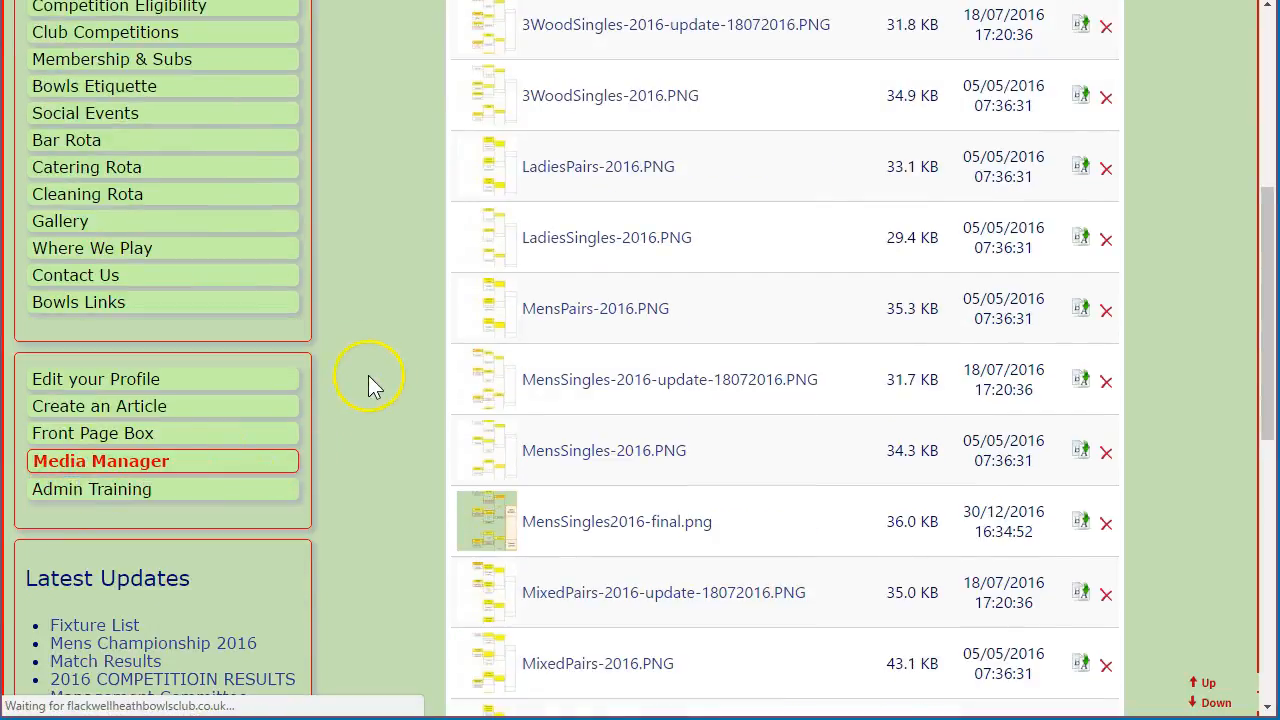
{"action": "scroll", "coordinate": [450, 462], "scroll_direction": "down", "scroll_amount": 5}
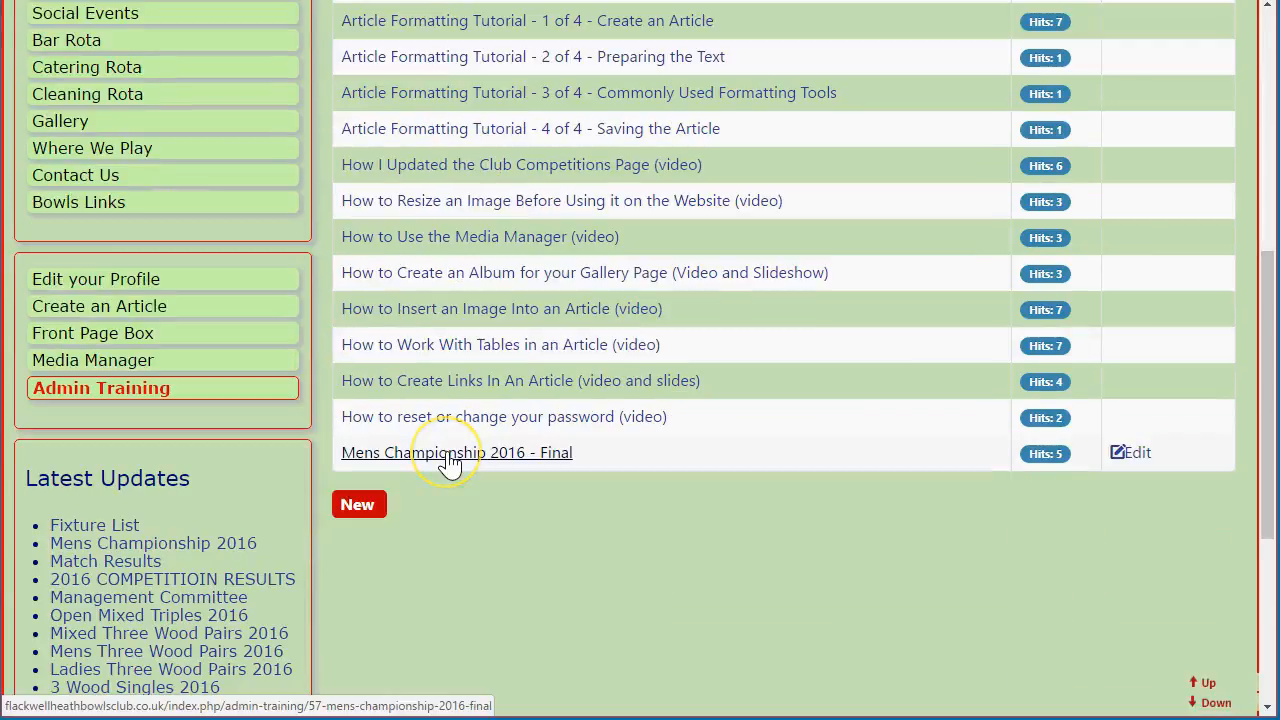
{"action": "left_click", "coordinate": [457, 455]}
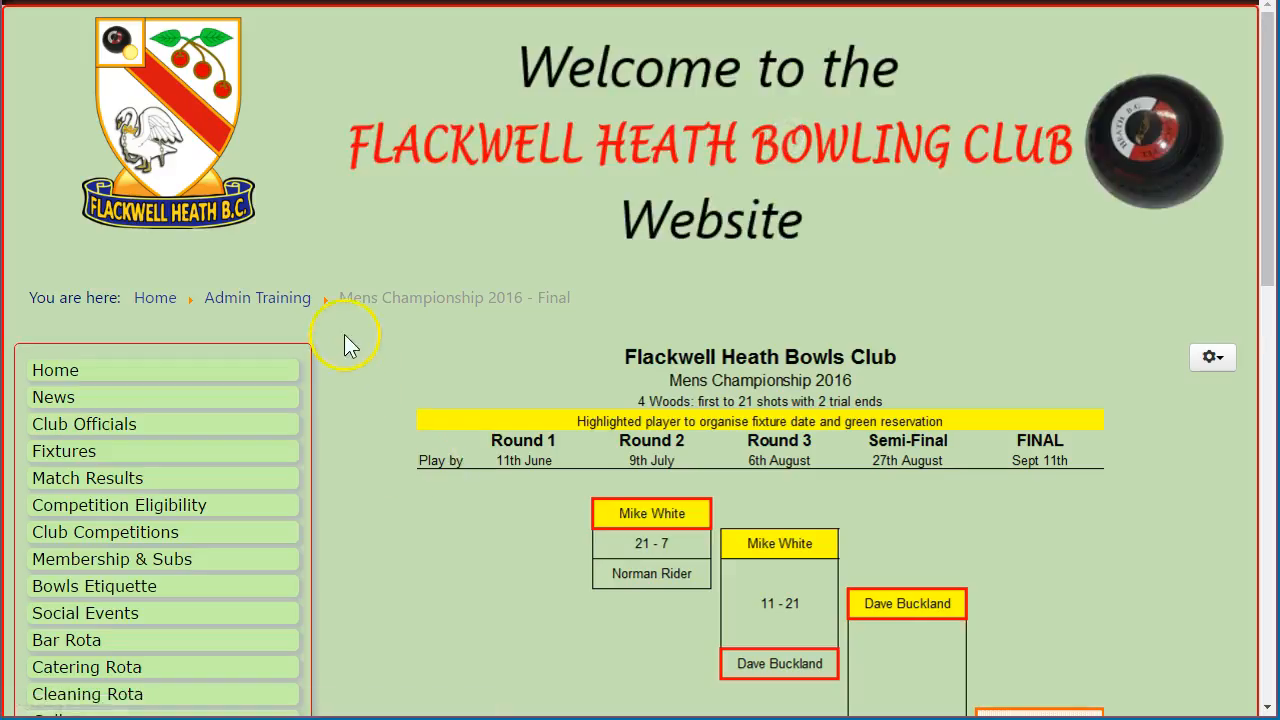
{"action": "scroll", "coordinate": [352, 377], "scroll_direction": "down", "scroll_amount": 5}
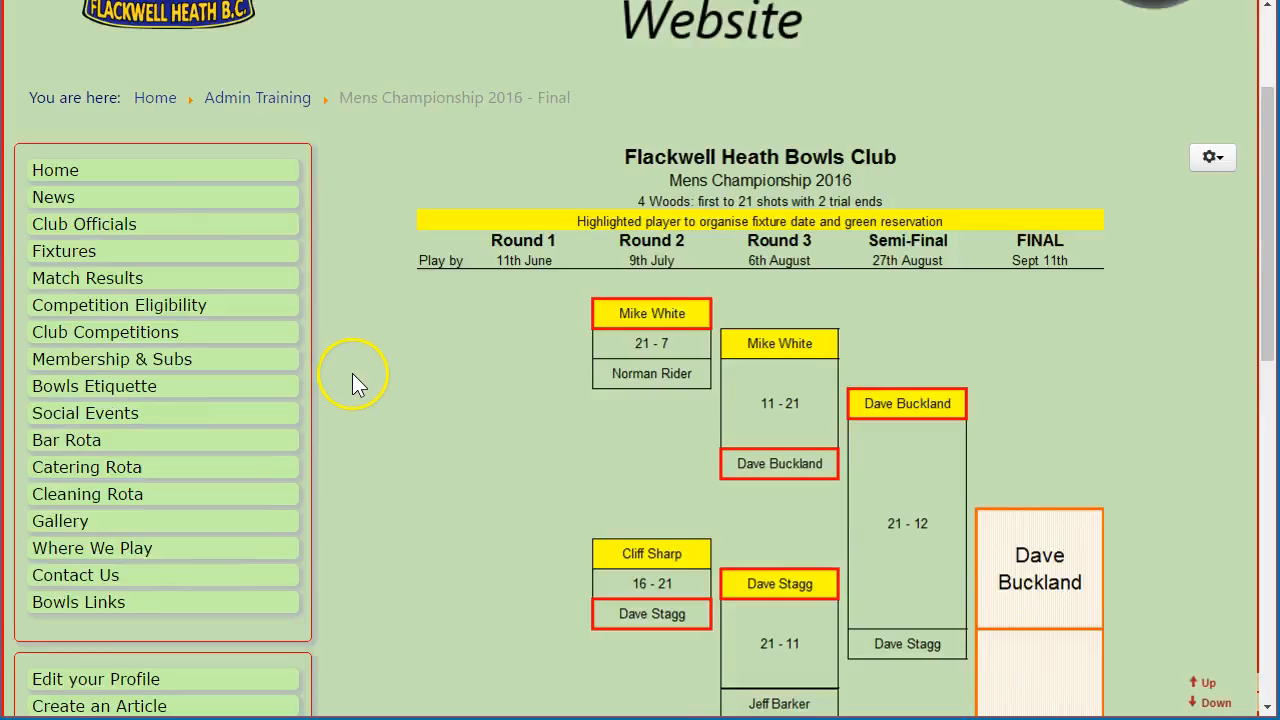
{"action": "scroll", "coordinate": [352, 377], "scroll_direction": "down", "scroll_amount": 4}
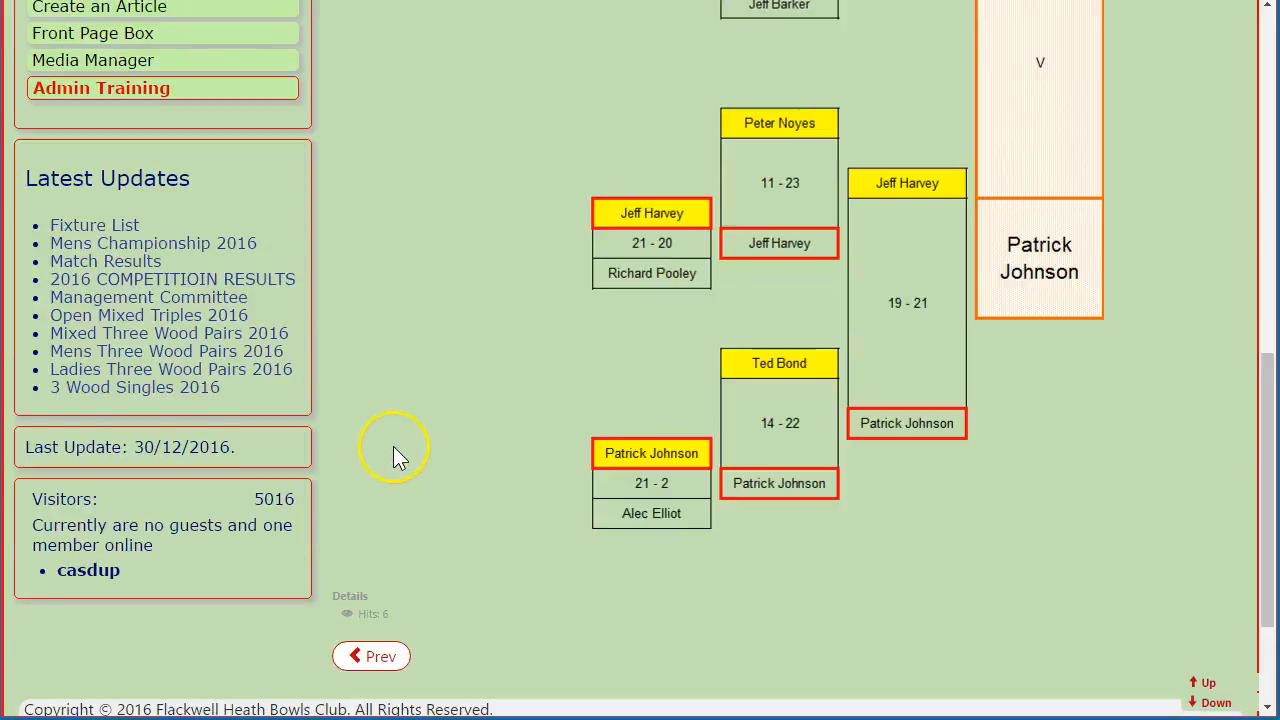
{"action": "scroll", "coordinate": [394, 451], "scroll_direction": "up", "scroll_amount": 7}
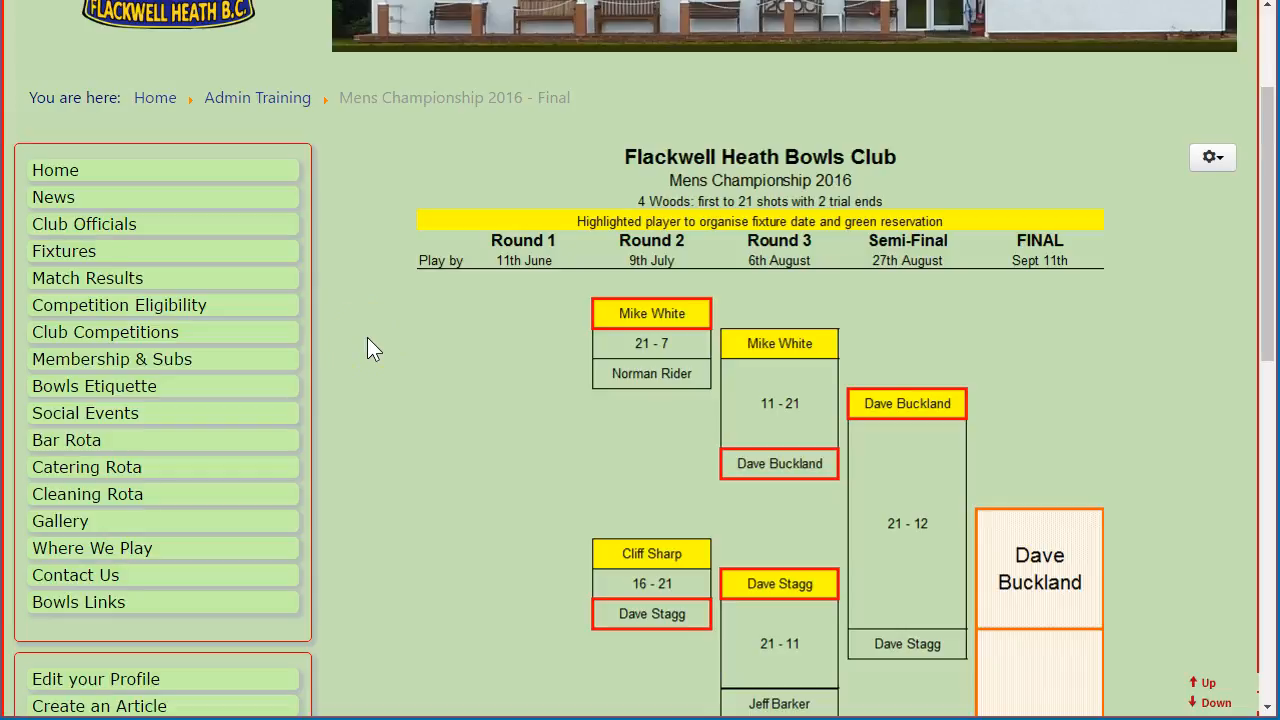
{"action": "scroll", "coordinate": [351, 331], "scroll_direction": "down", "scroll_amount": 6}
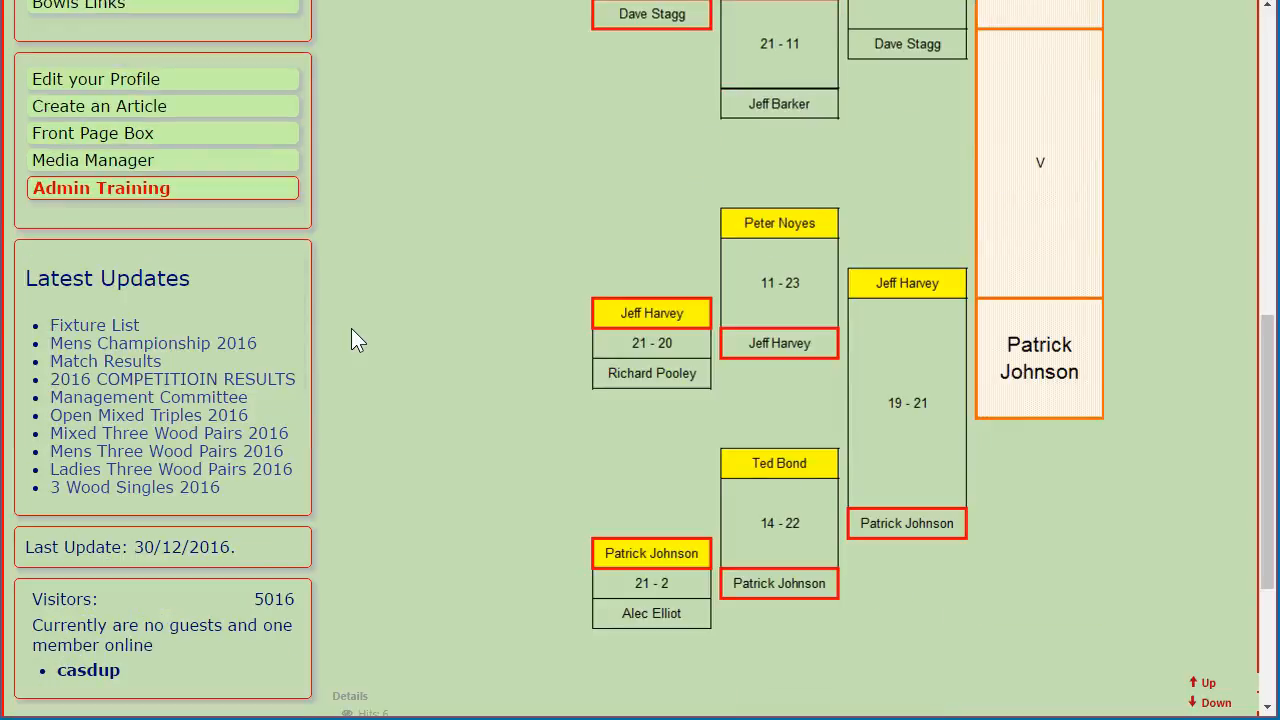
{"action": "scroll", "coordinate": [347, 320], "scroll_direction": "up", "scroll_amount": 5}
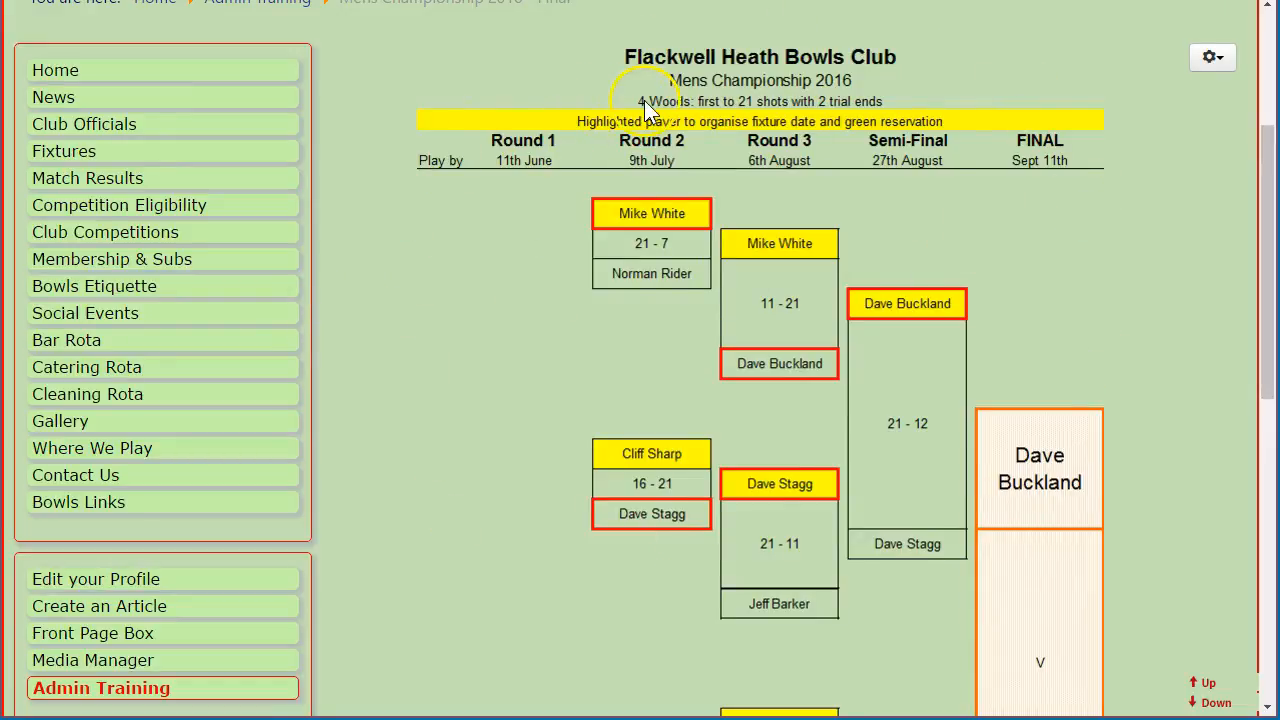
{"action": "scroll", "coordinate": [422, 386], "scroll_direction": "down", "scroll_amount": 4}
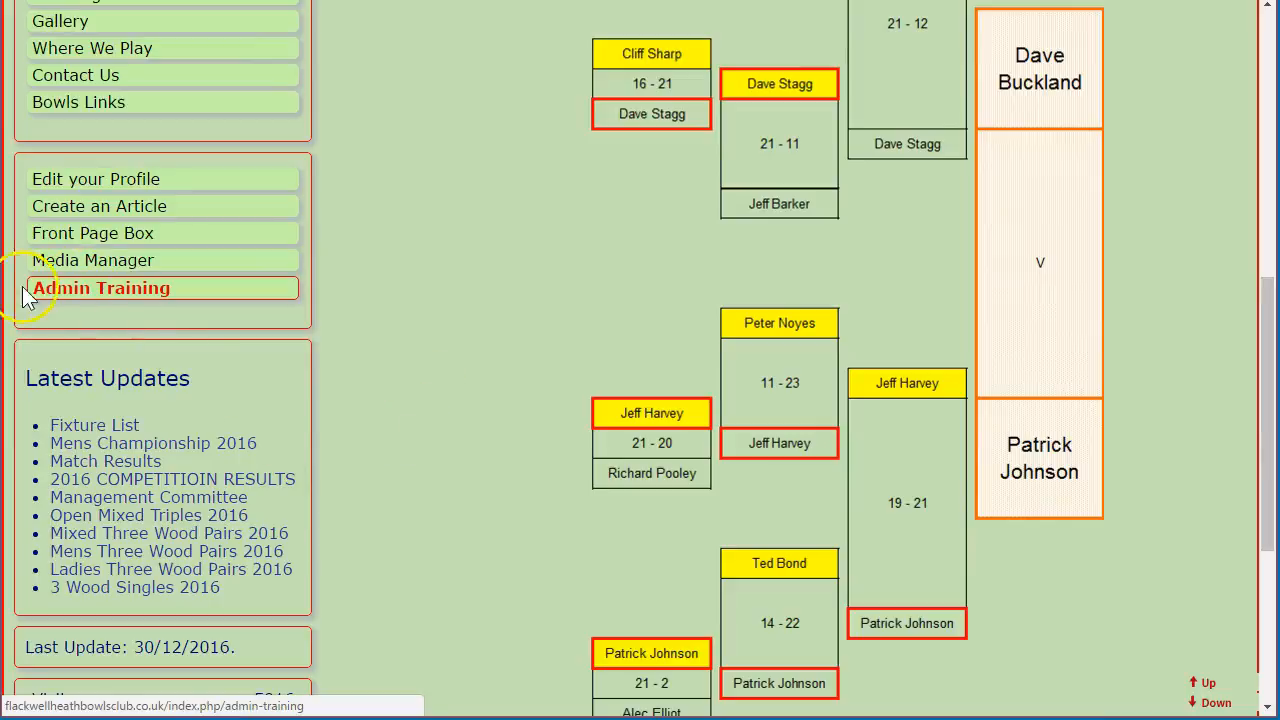
{"action": "scroll", "coordinate": [355, 375], "scroll_direction": "up", "scroll_amount": 5}
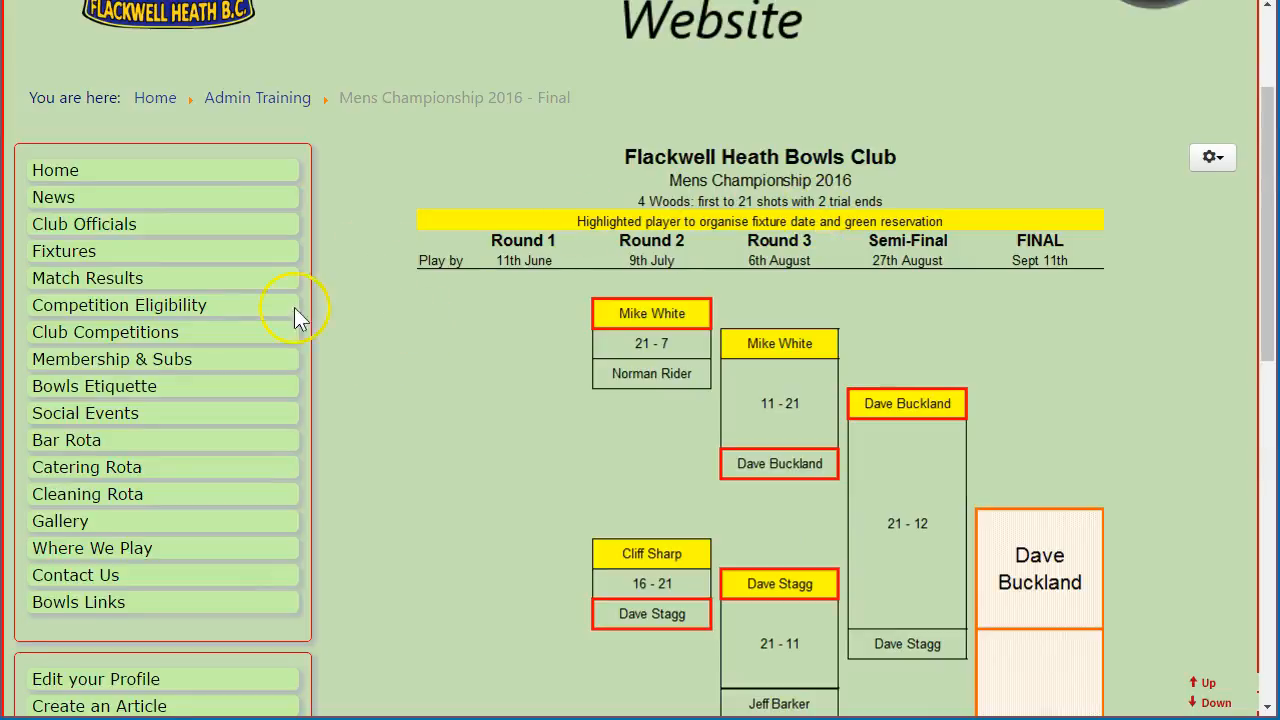
Step: View the table version of the Mens Championship 2016 draw under Club Competitions for comparison
{"action": "left_click", "coordinate": [88, 340]}
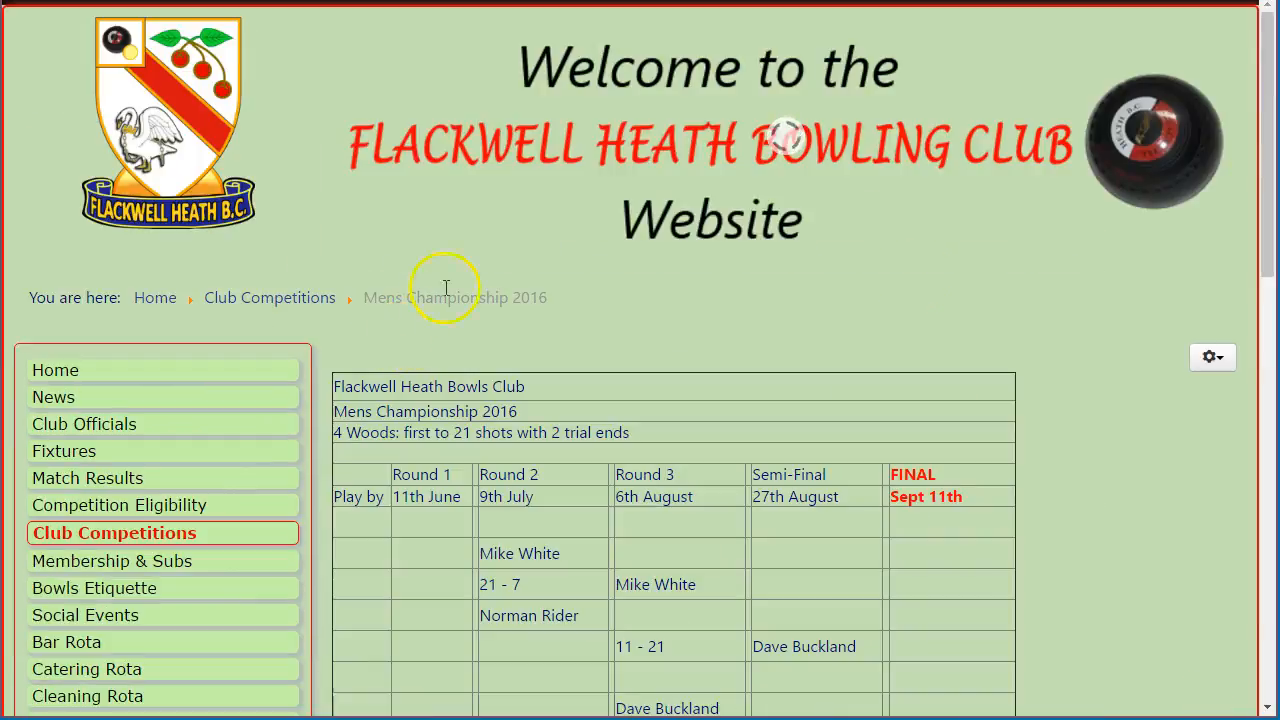
{"action": "scroll", "coordinate": [1117, 325], "scroll_direction": "down", "scroll_amount": 4}
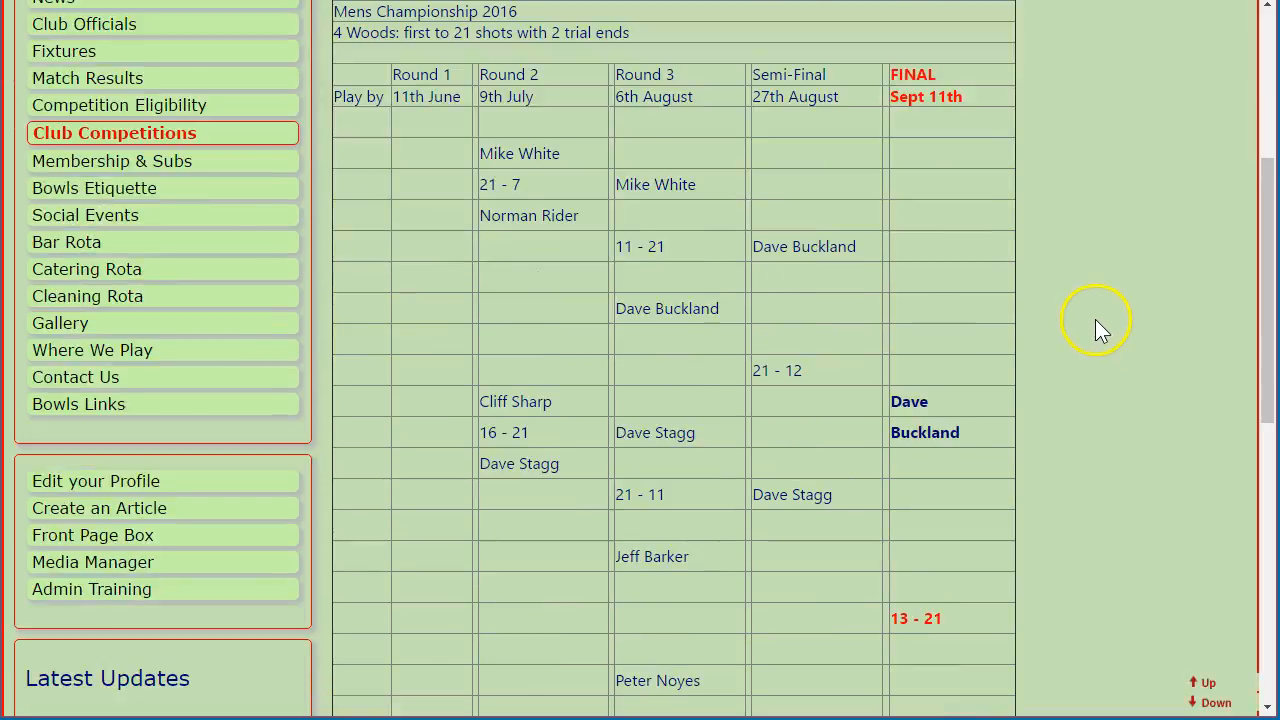
{"action": "scroll", "coordinate": [1097, 318], "scroll_direction": "down", "scroll_amount": 4}
{"action": "scroll", "coordinate": [1118, 317], "scroll_direction": "up", "scroll_amount": 3}
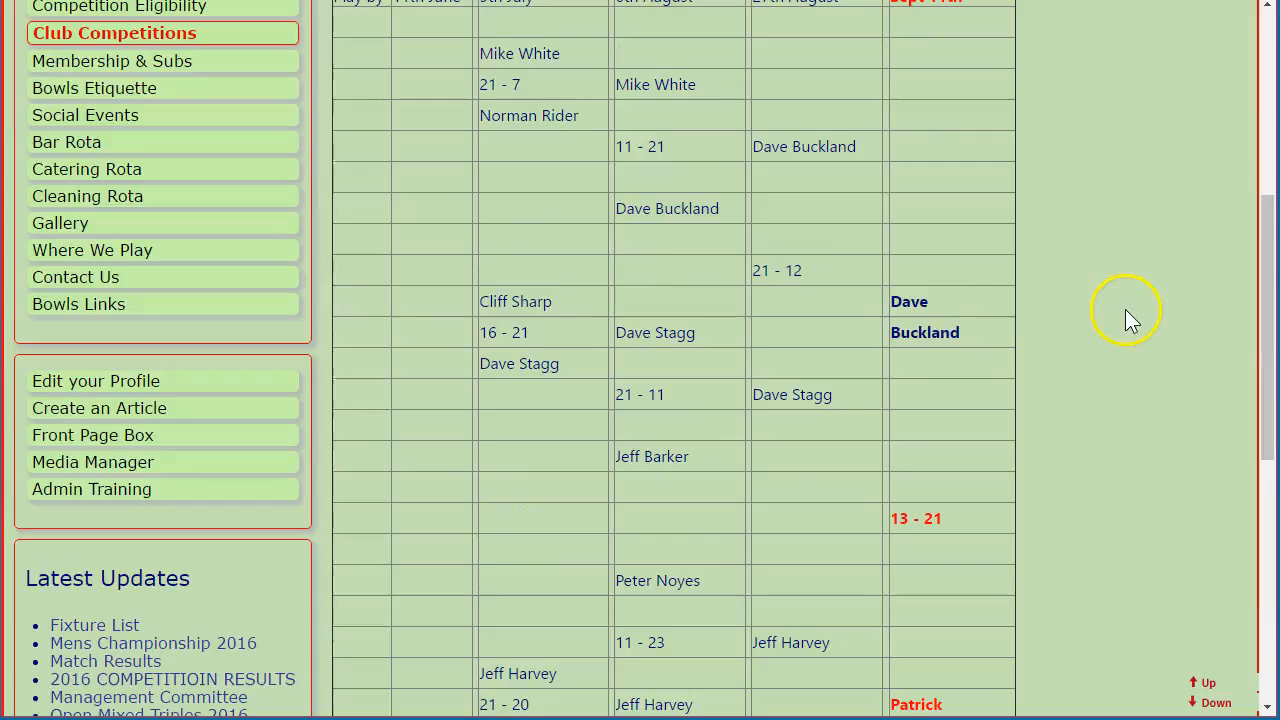
{"action": "scroll", "coordinate": [1094, 318], "scroll_direction": "up", "scroll_amount": 3}
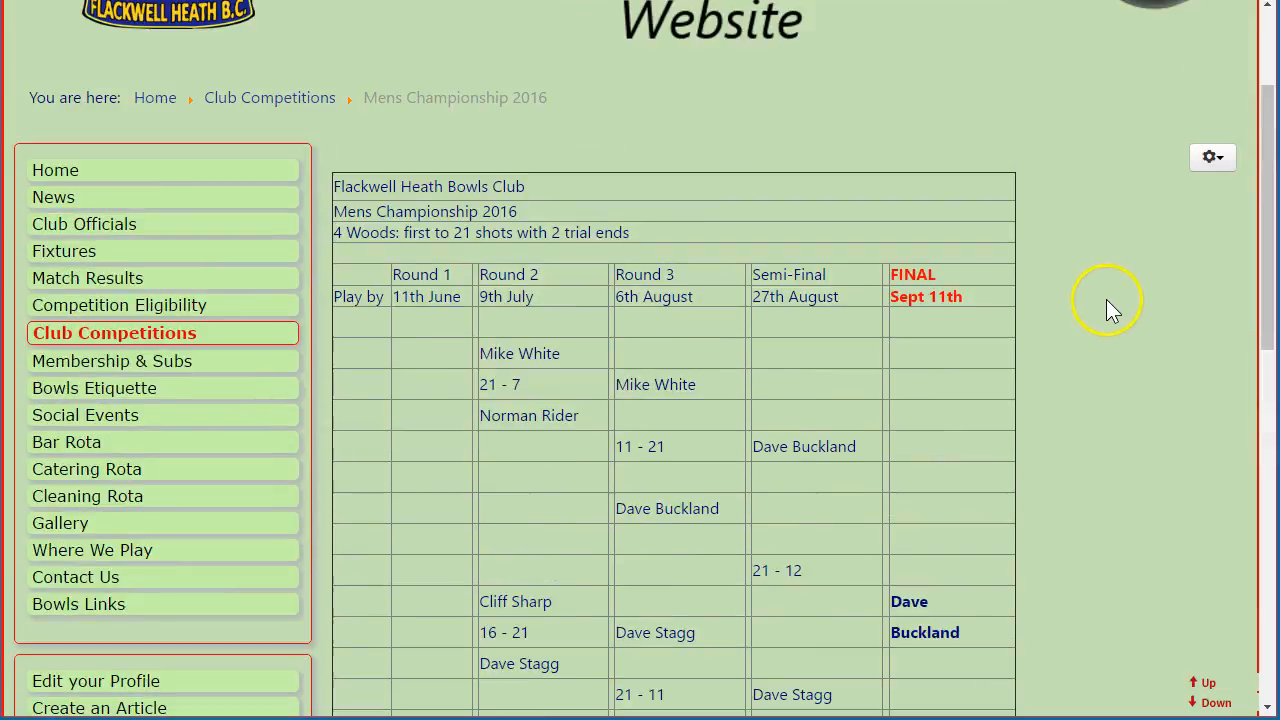
{"action": "scroll", "coordinate": [1109, 300], "scroll_direction": "down", "scroll_amount": 1}
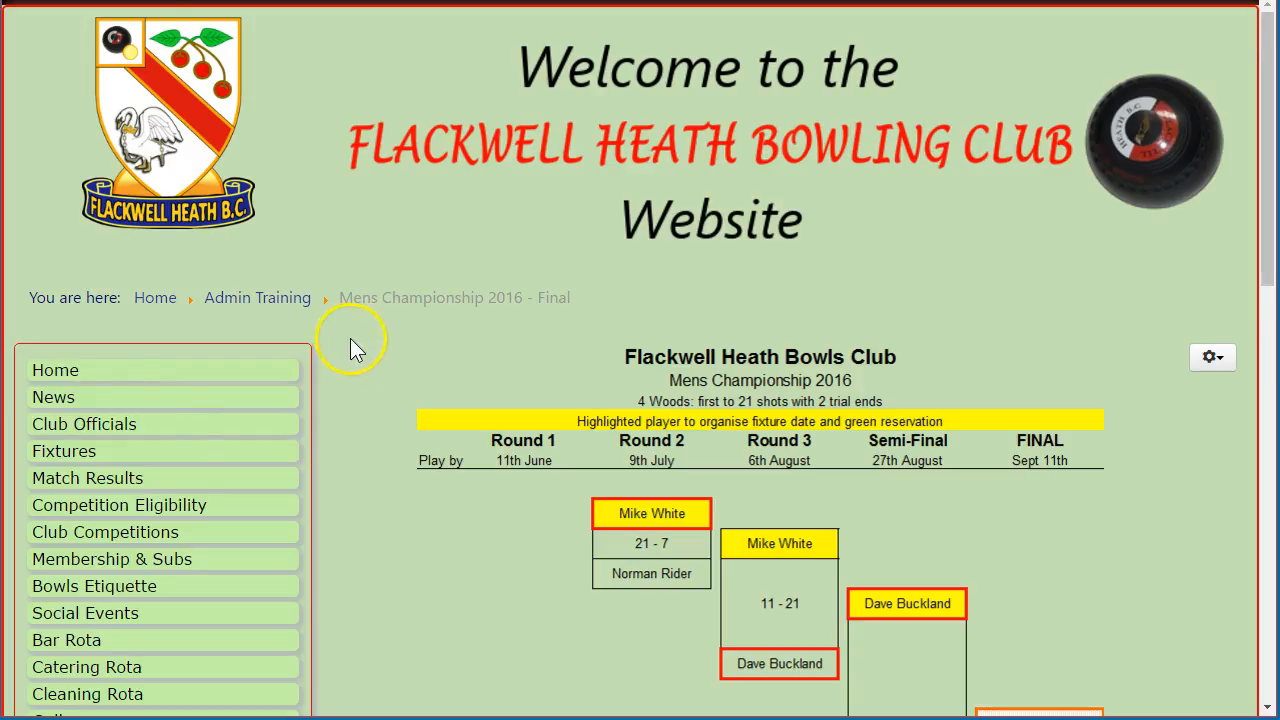
Step: Examine the green draw picture in the Mens Championship 2016 - Final article from the heading to the last match
{"action": "scroll", "coordinate": [350, 338], "scroll_direction": "down", "scroll_amount": 1}
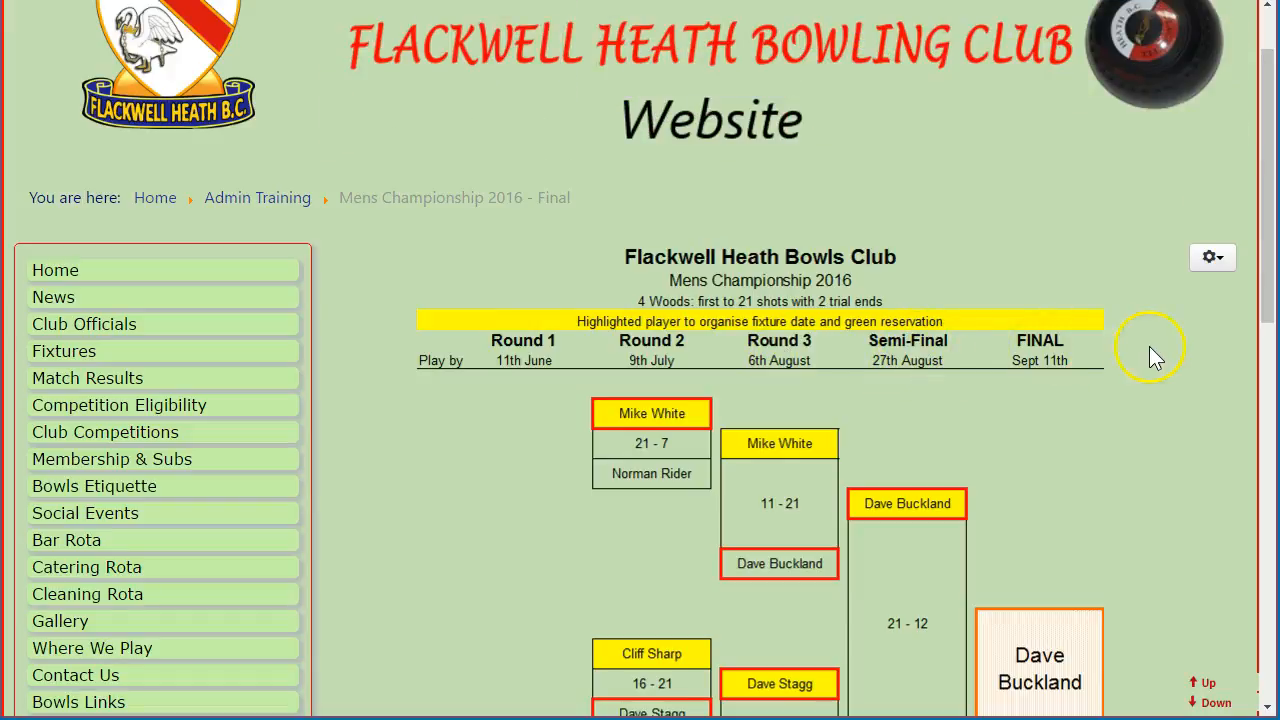
{"action": "scroll", "coordinate": [355, 387], "scroll_direction": "down", "scroll_amount": 2}
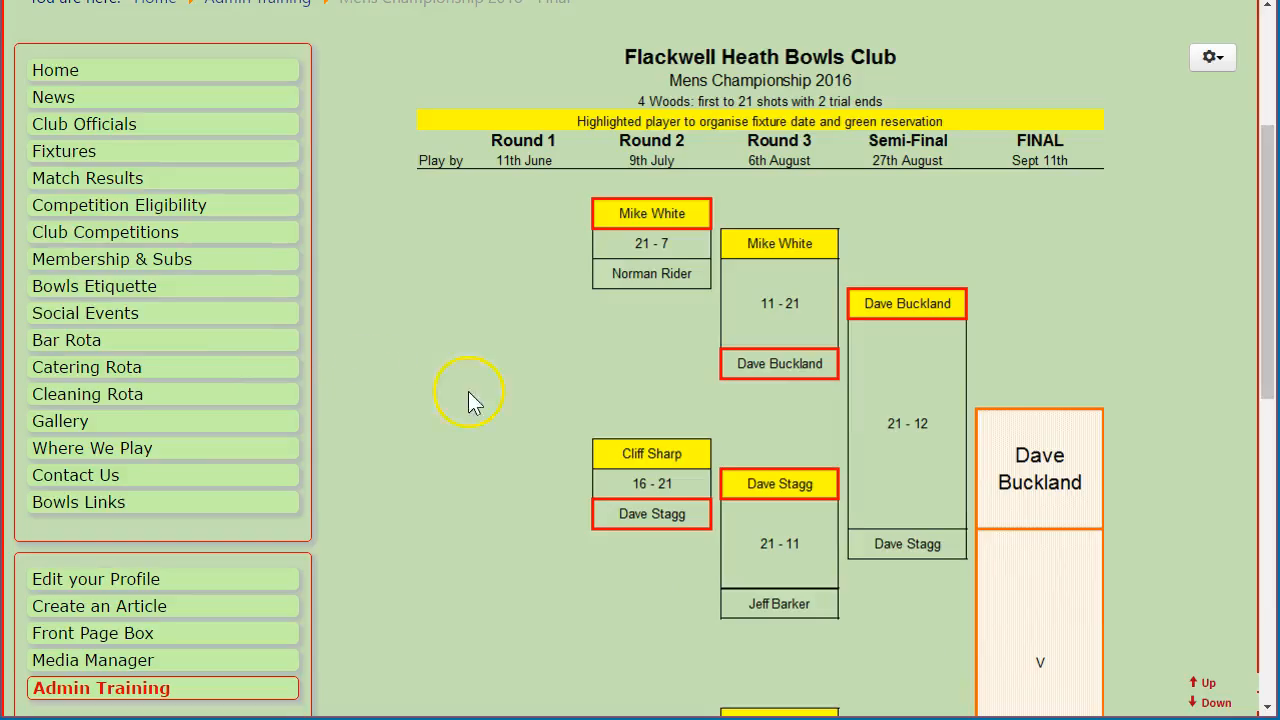
{"action": "scroll", "coordinate": [466, 395], "scroll_direction": "down", "scroll_amount": 1}
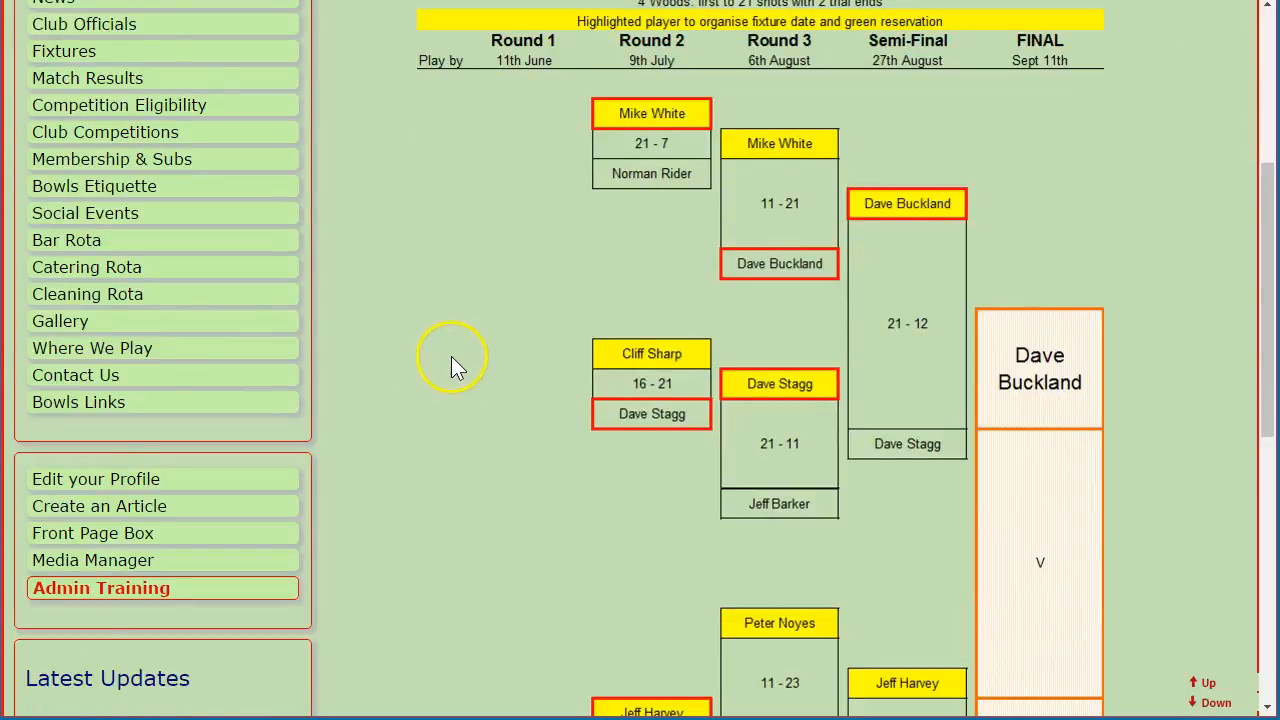
{"action": "scroll", "coordinate": [451, 356], "scroll_direction": "down", "scroll_amount": 3}
{"action": "scroll", "coordinate": [405, 335], "scroll_direction": "down", "scroll_amount": 1}
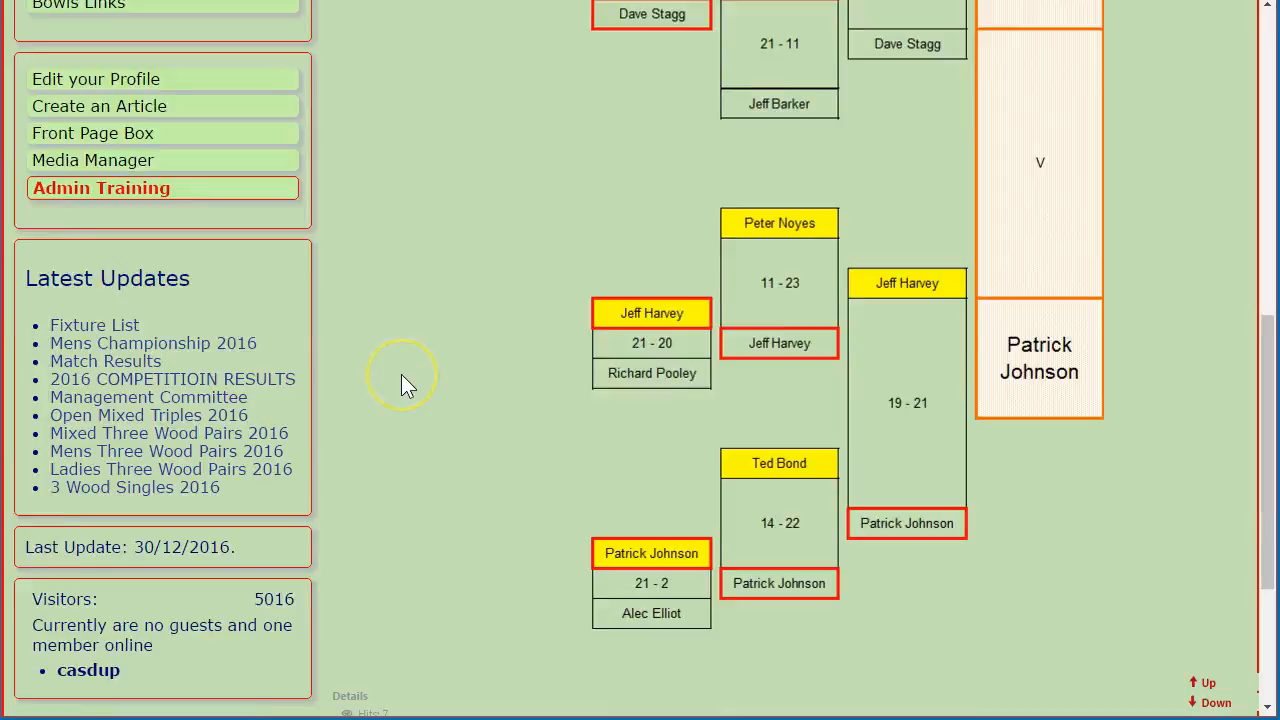
{"action": "scroll", "coordinate": [401, 376], "scroll_direction": "up", "scroll_amount": 5}
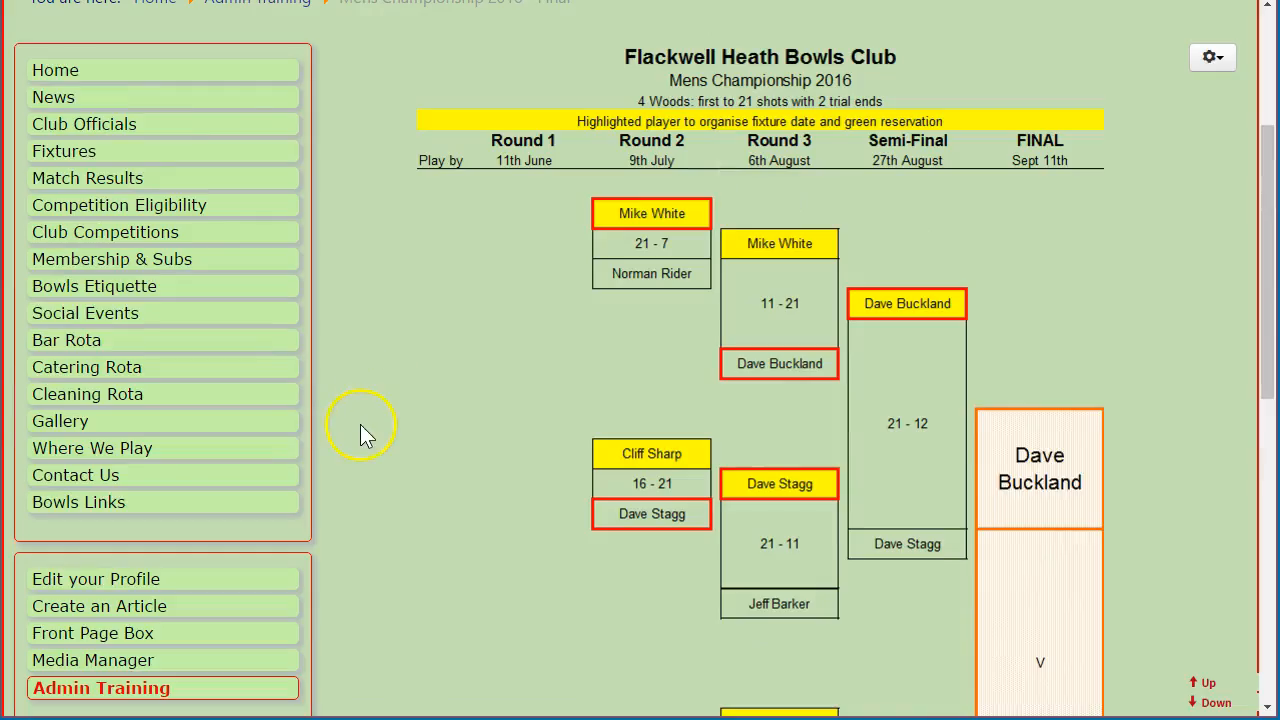
{"action": "scroll", "coordinate": [356, 426], "scroll_direction": "up", "scroll_amount": 1}
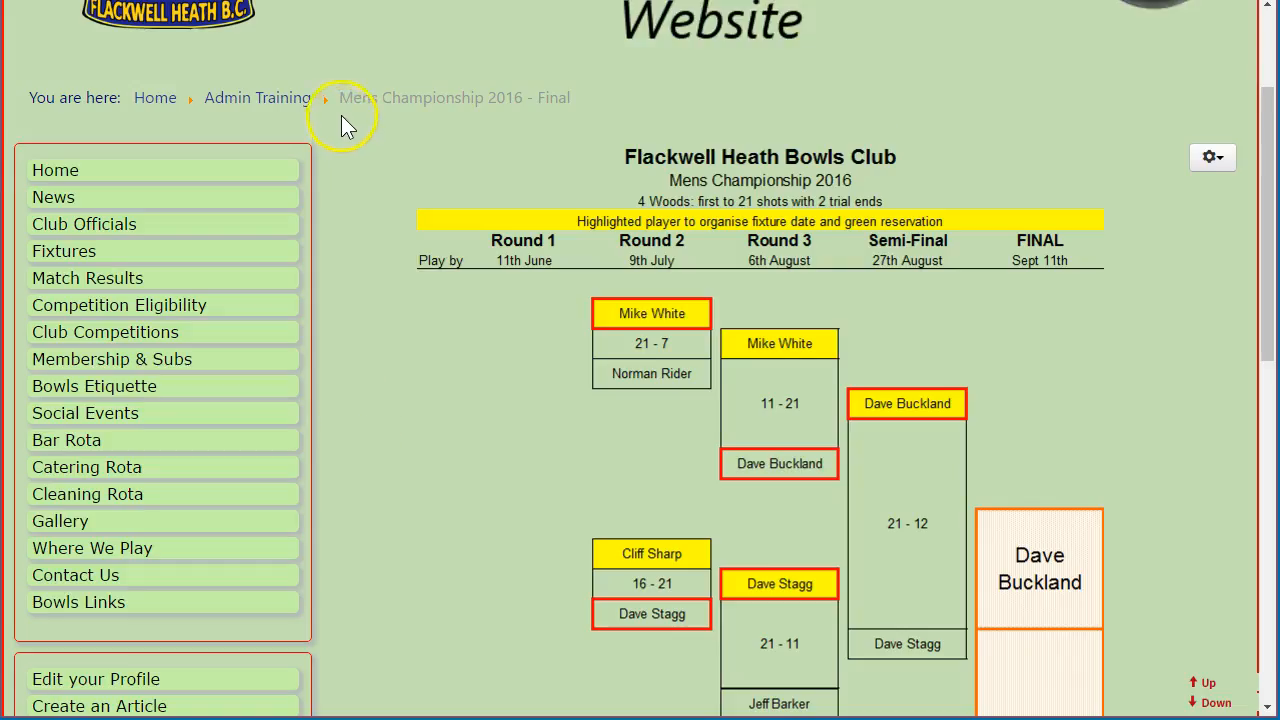